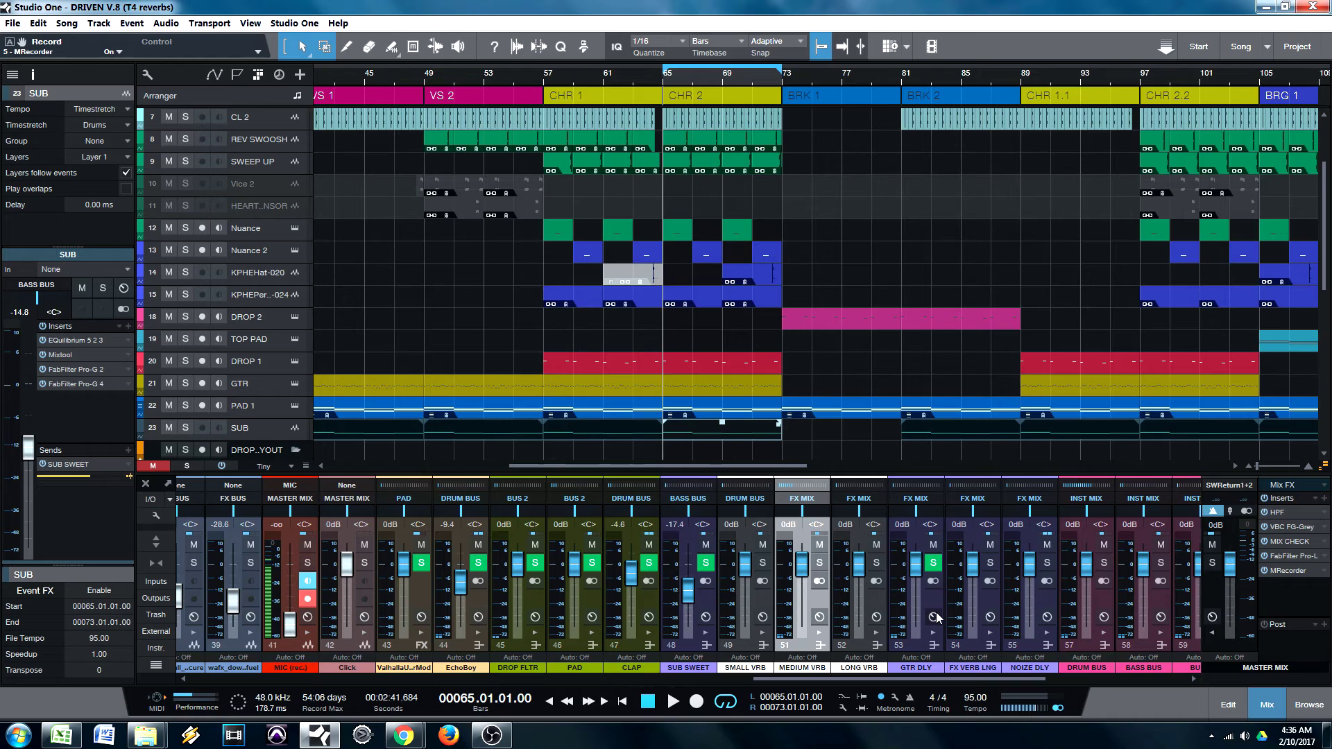
# Select the SMALL, MEDIUM and LONG VRB return channels in turn, twice over.
pyautogui.click(746, 647)
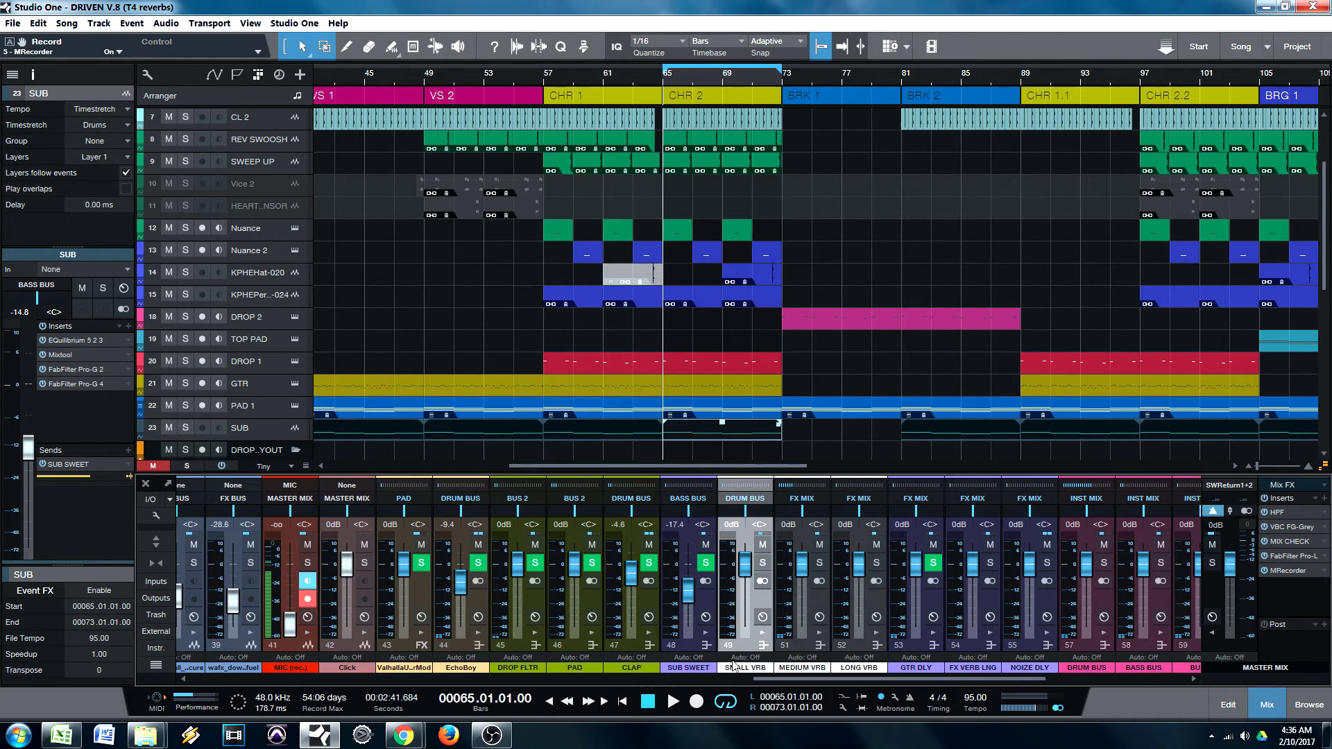
pyautogui.click(803, 643)
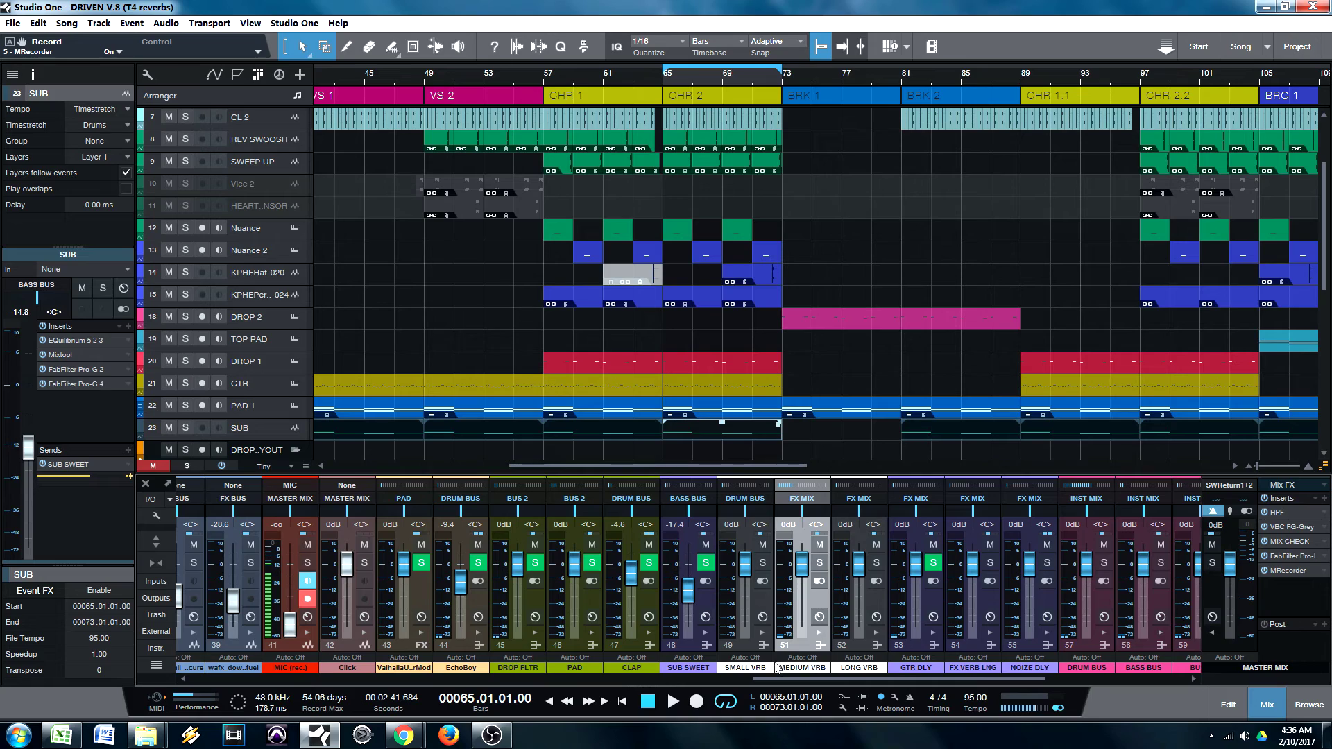
pyautogui.click(863, 645)
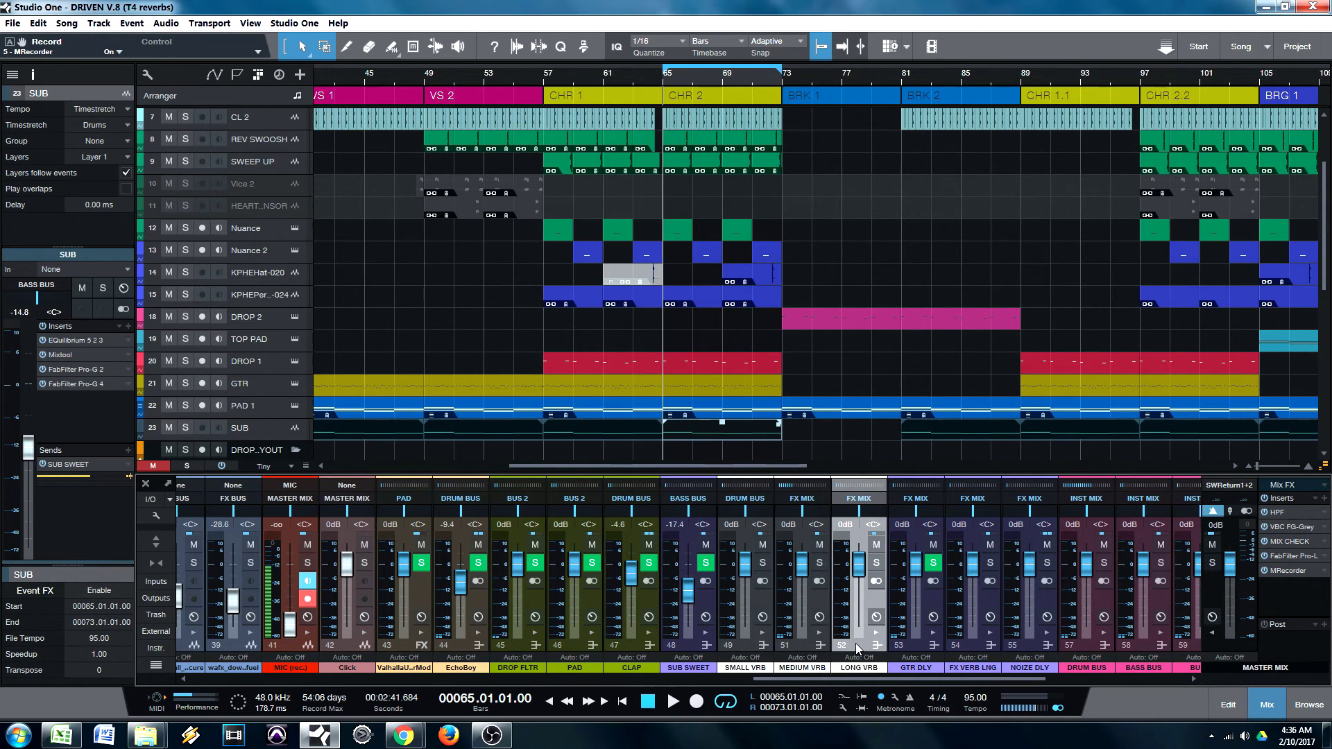
pyautogui.click(747, 645)
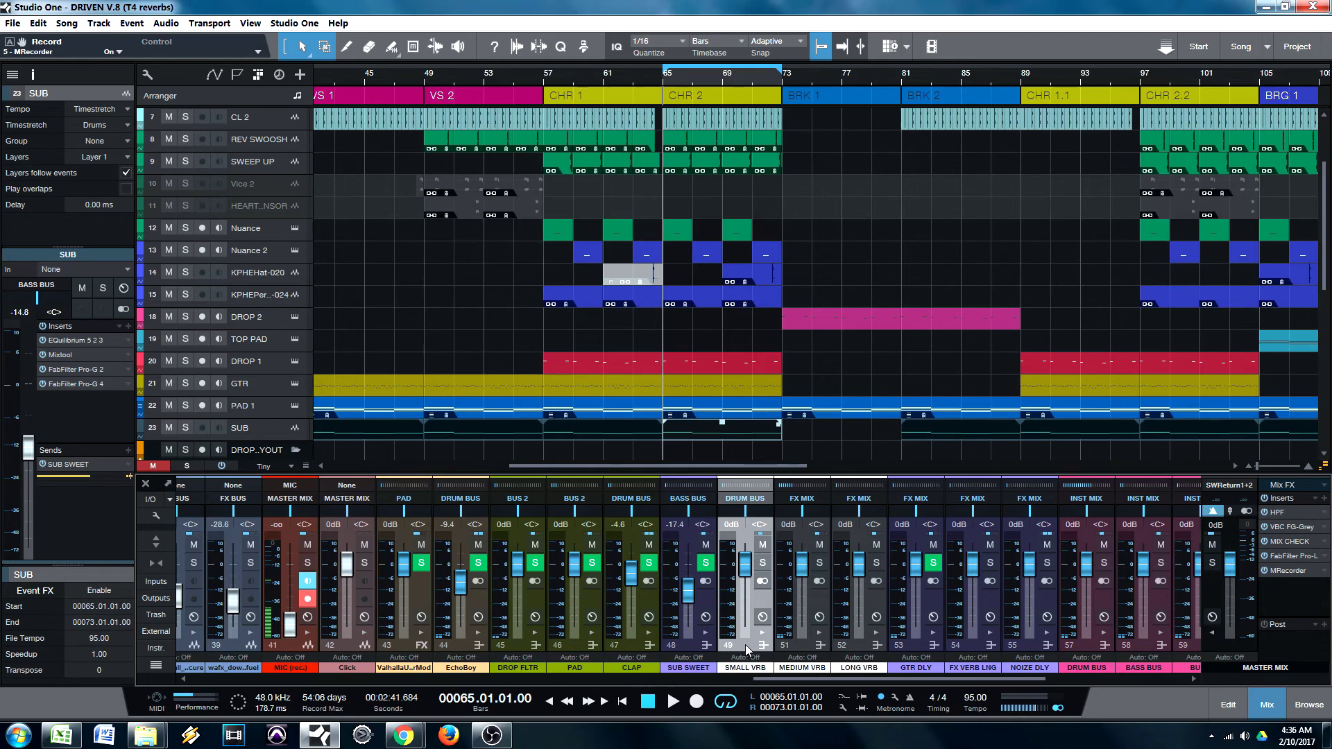
pyautogui.click(806, 648)
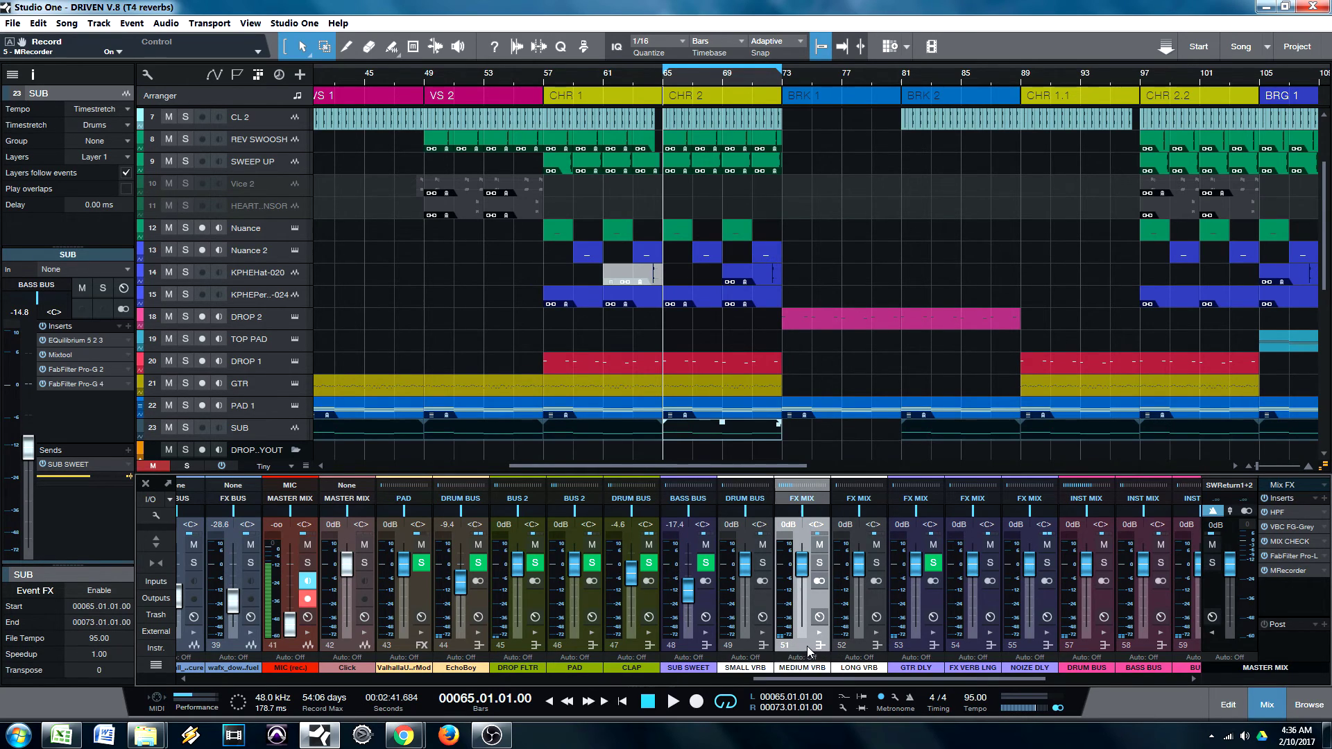
pyautogui.click(860, 646)
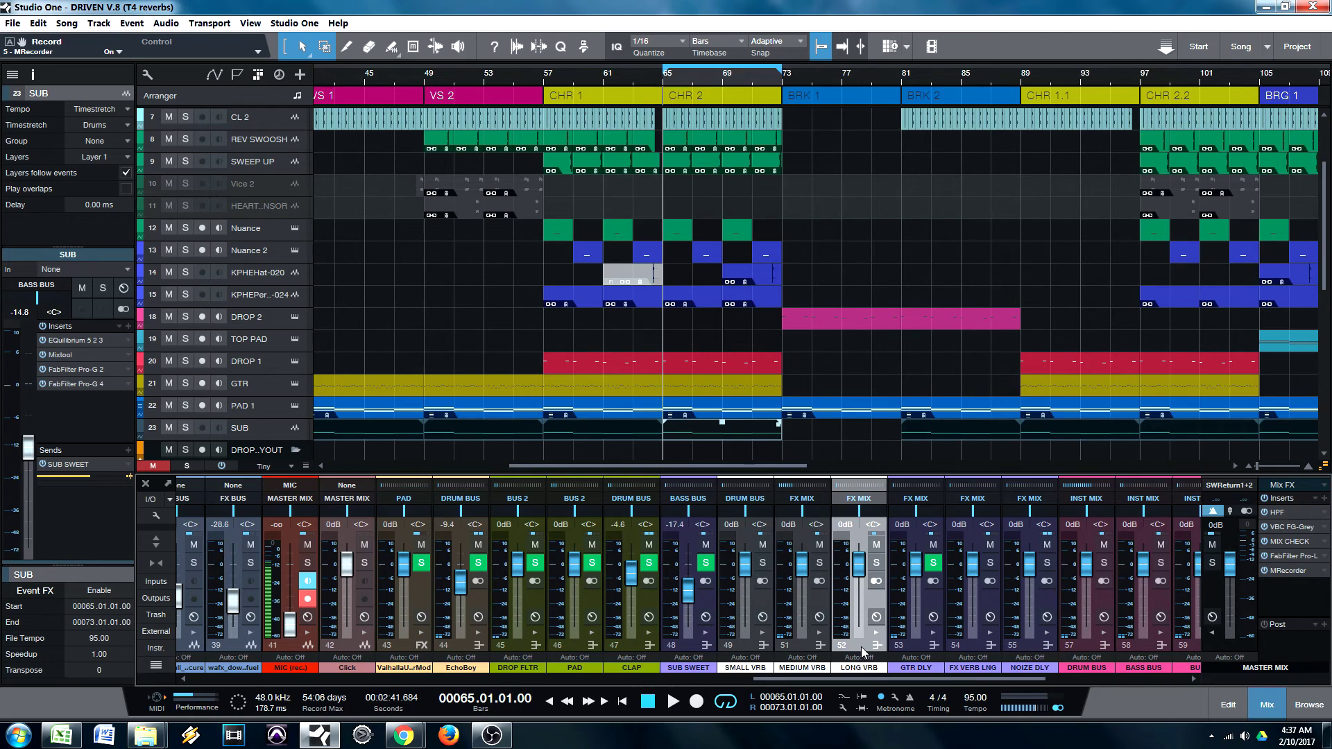
# Mute the SMALL, MEDIUM and LONG VRB returns.
pyautogui.click(762, 545)
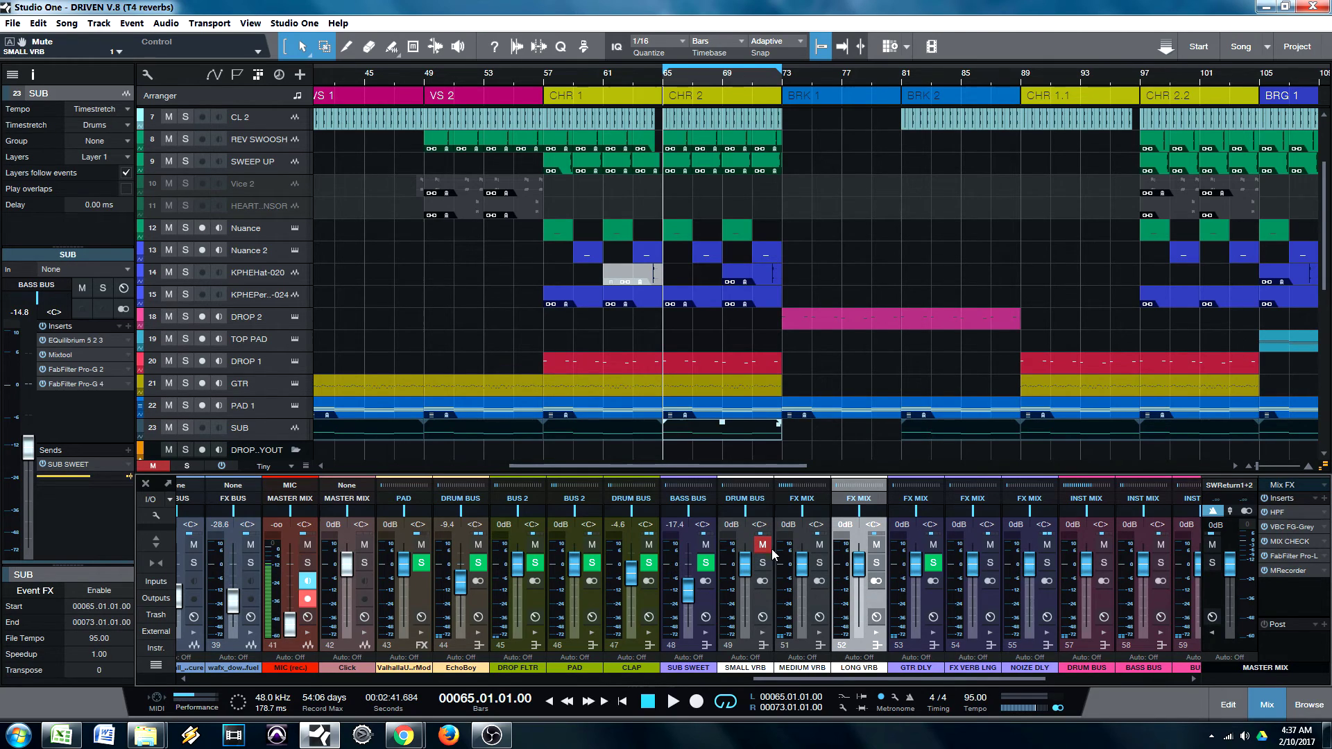
pyautogui.click(819, 544)
pyautogui.click(876, 545)
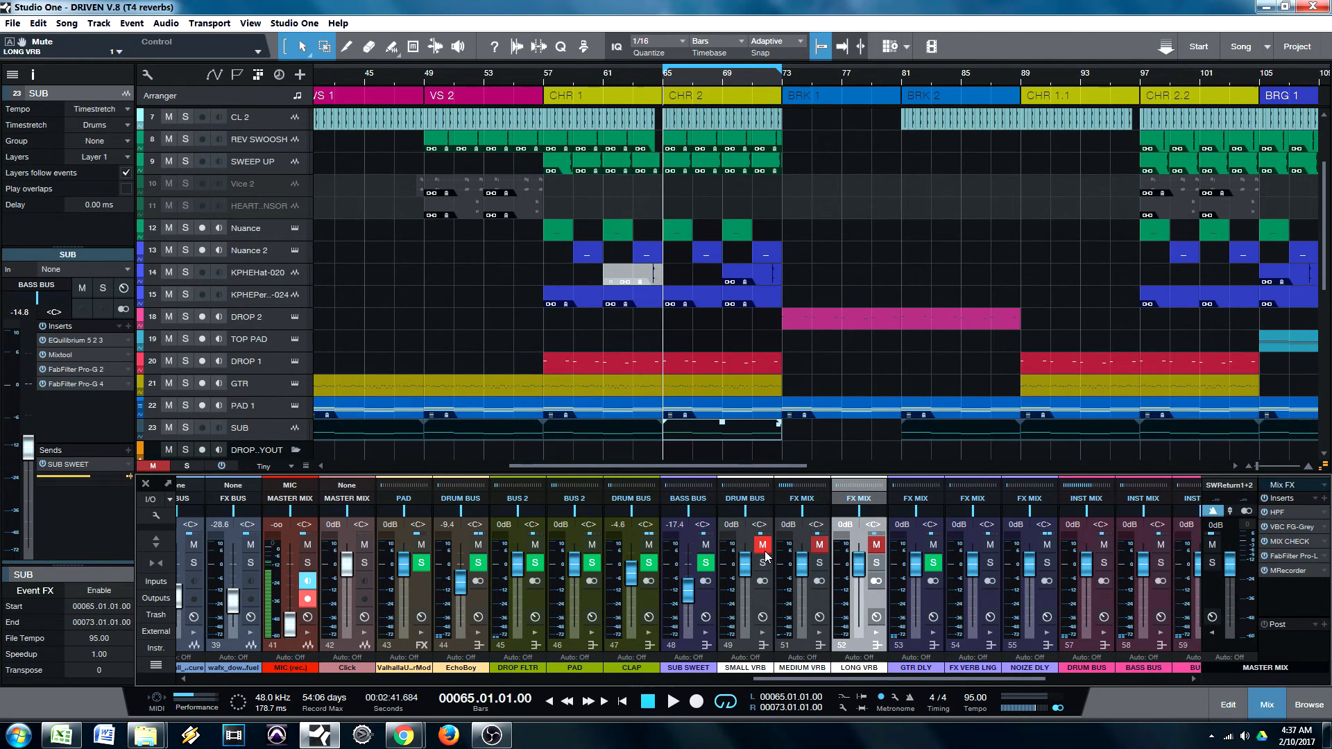
# Select the GTR clip in the chorus and start playback.
pyautogui.click(689, 391)
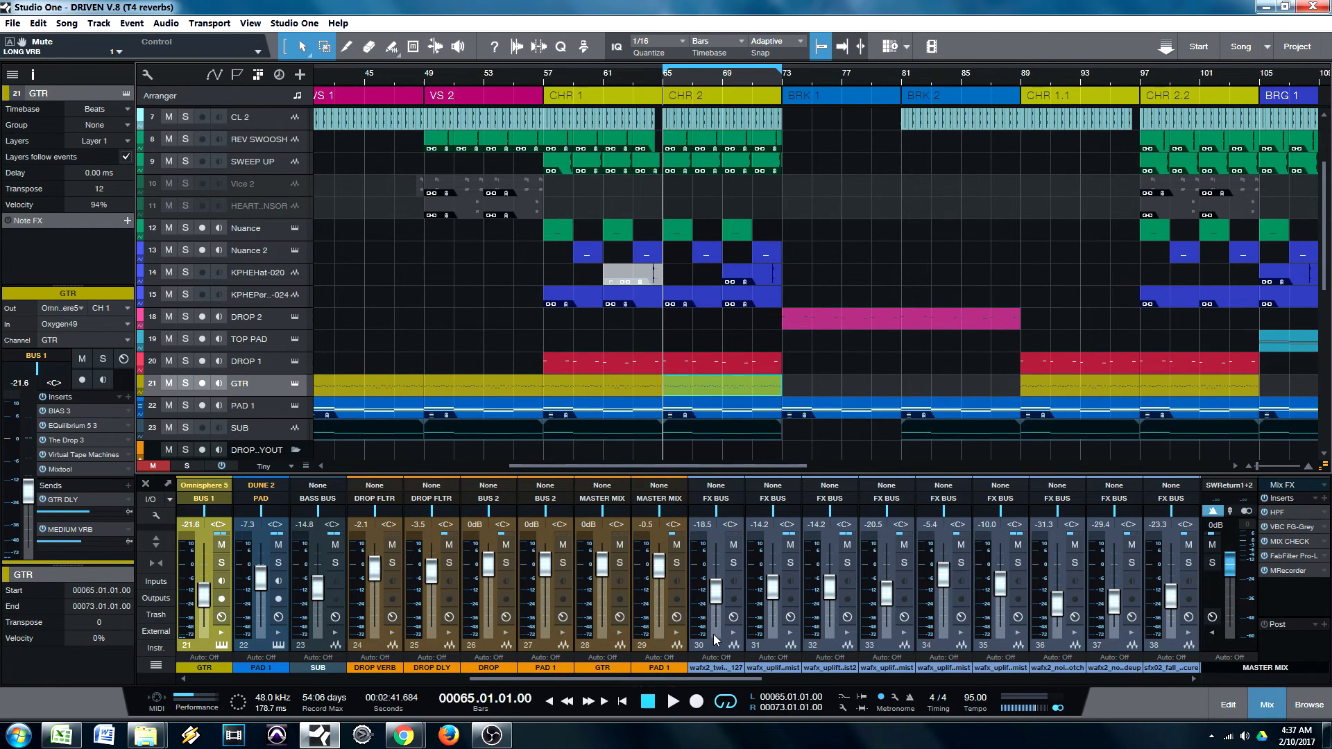
pyautogui.moveTo(843, 671); pyautogui.dragTo(970, 671)
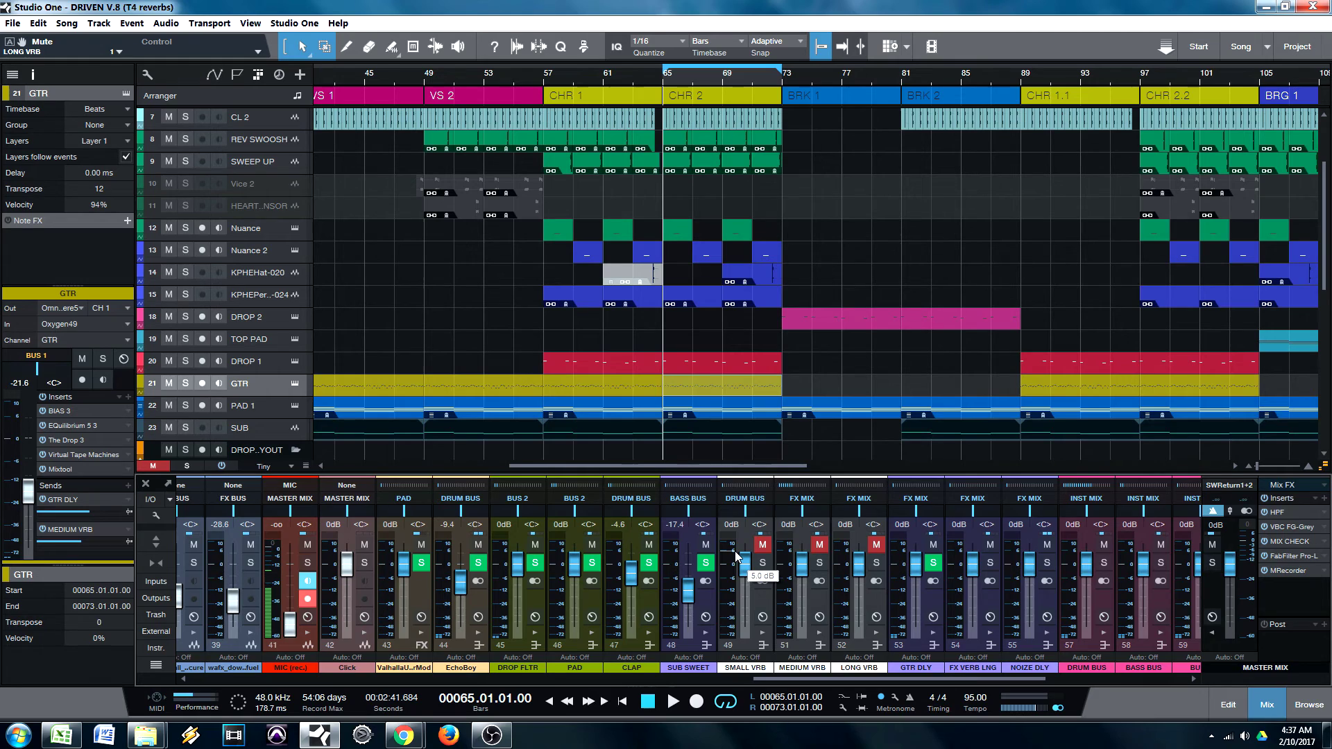
pyautogui.press('space')
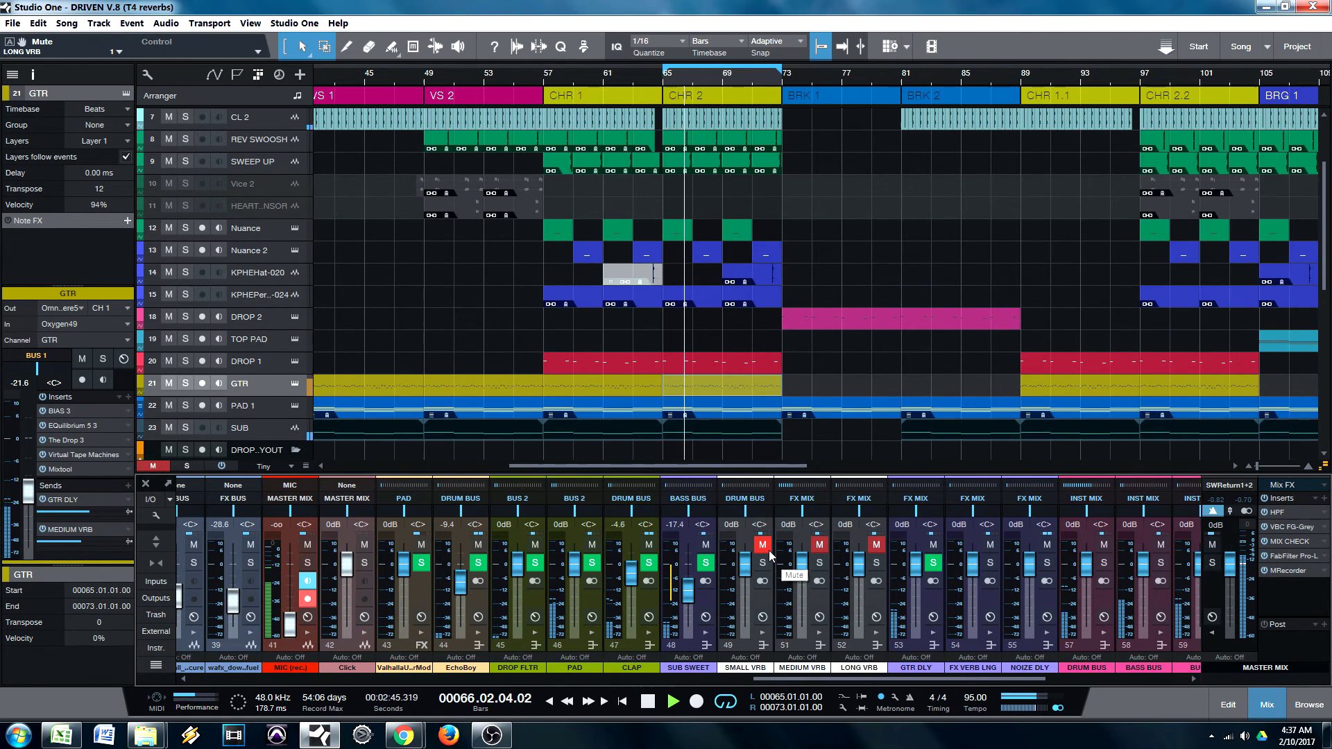
# Unmute the SMALL, MEDIUM and LONG VRB returns one at a time during playback.
pyautogui.click(763, 545)
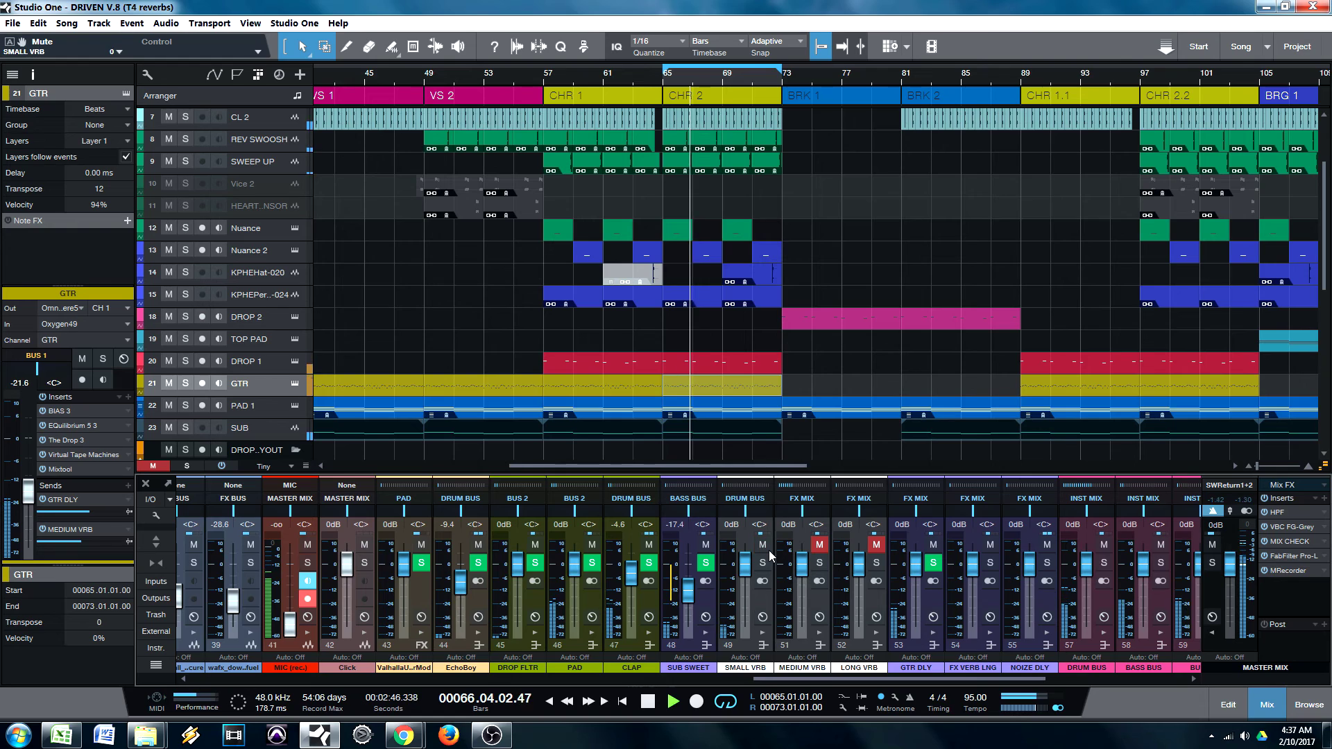
pyautogui.click(819, 545)
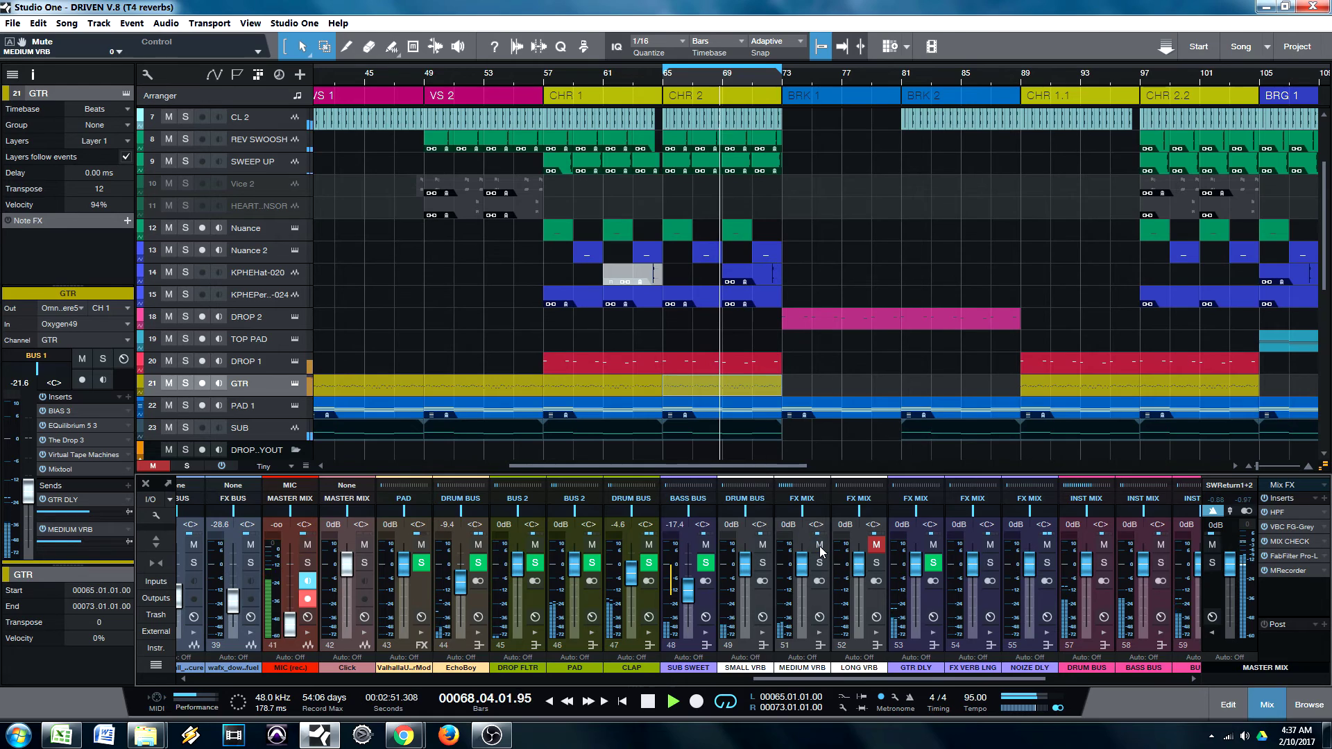
pyautogui.click(876, 545)
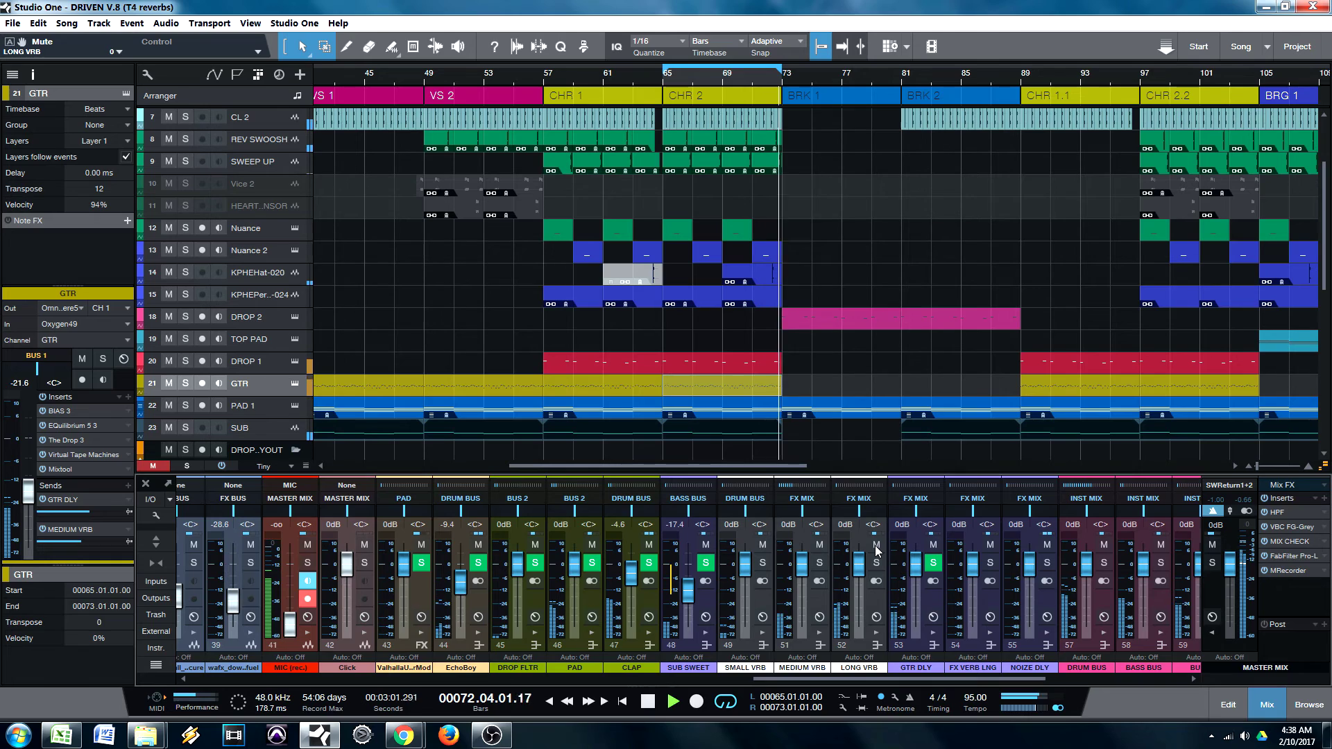
pyautogui.press('space')
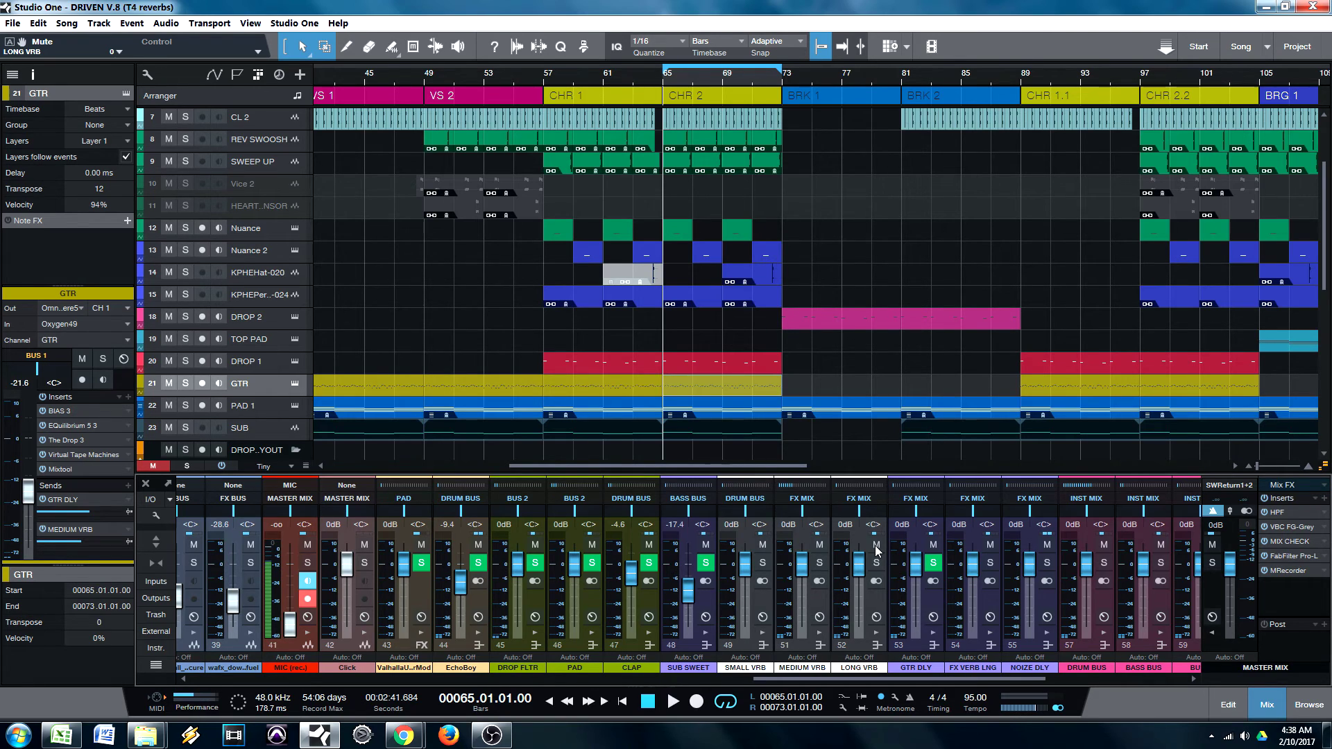
pyautogui.click(820, 602)
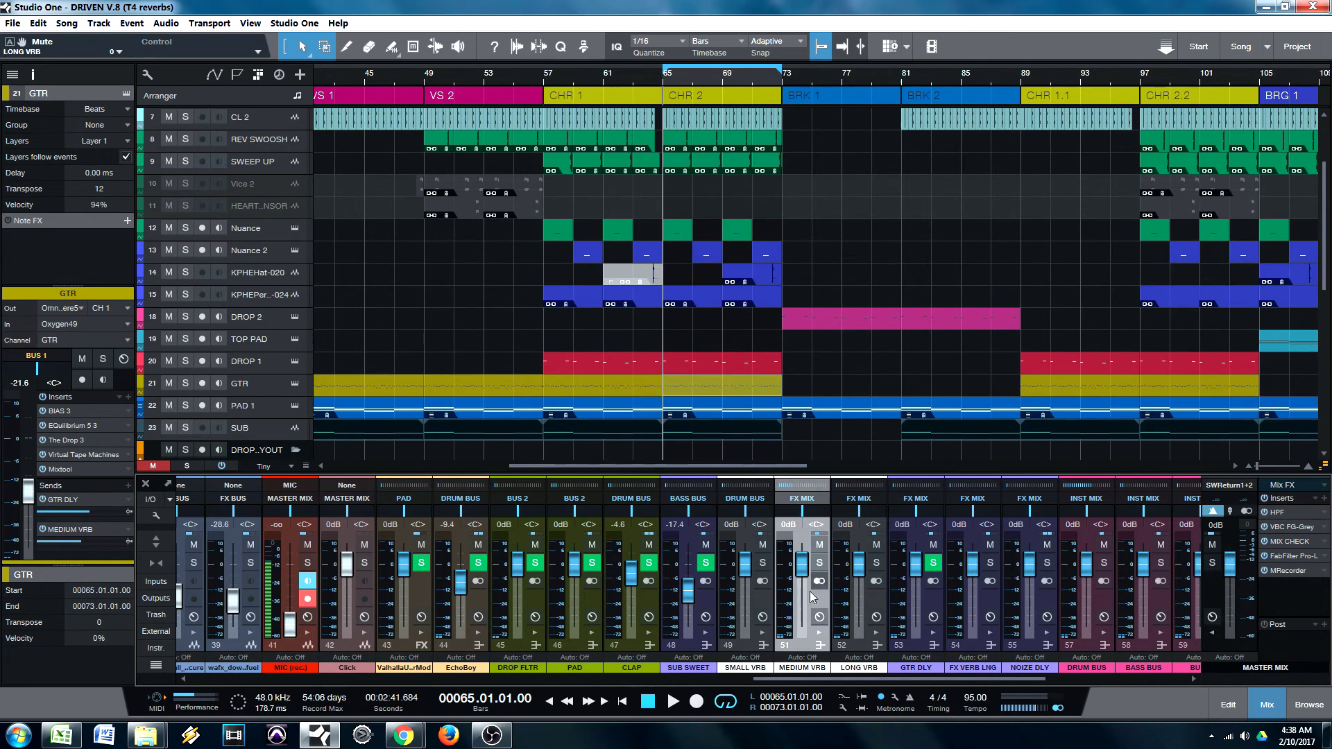
pyautogui.click(875, 597)
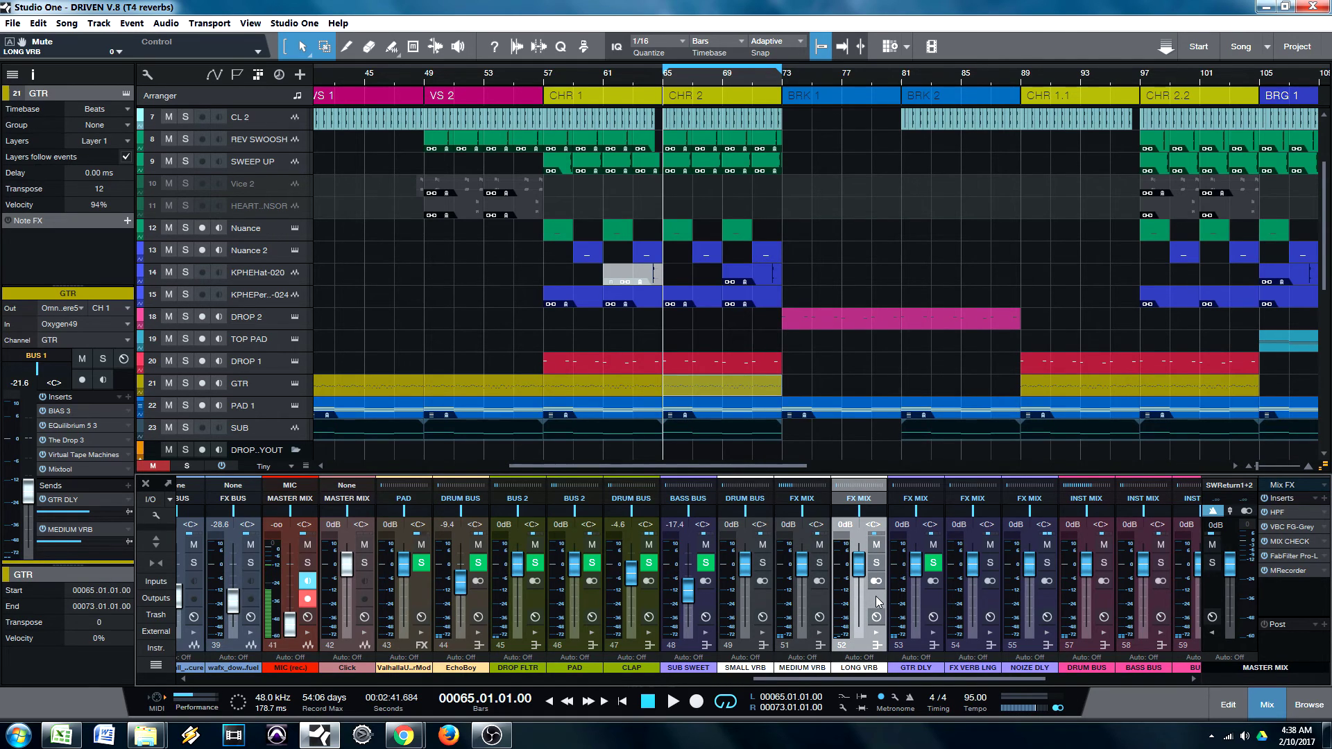
pyautogui.click(797, 489)
pyautogui.click(798, 485)
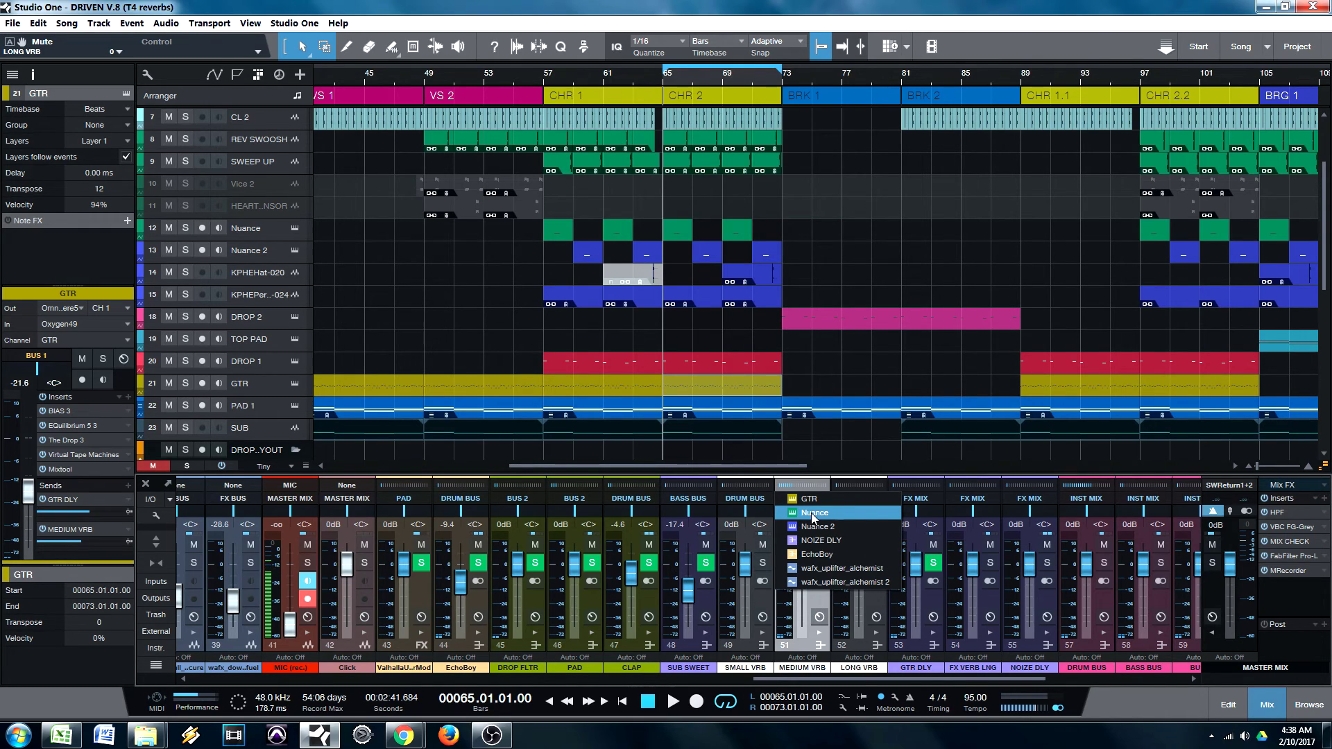
pyautogui.click(812, 514)
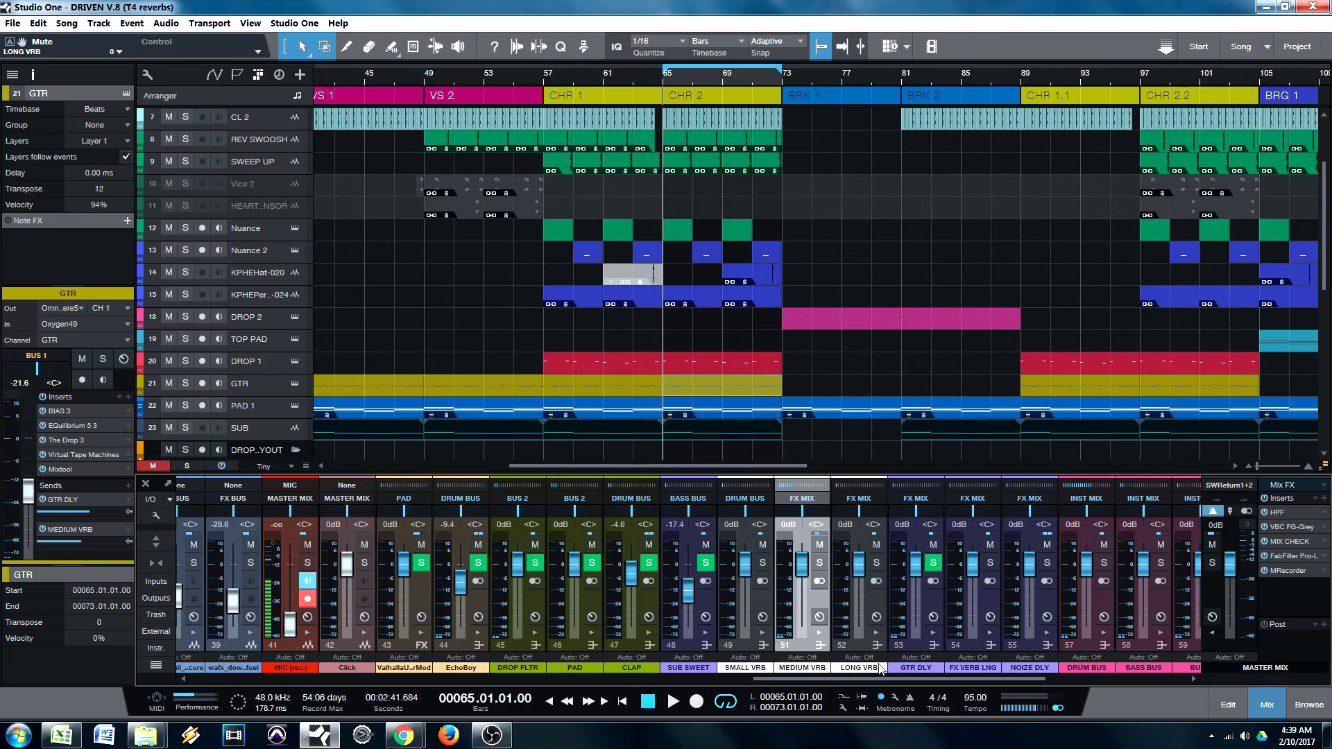
pyautogui.click(859, 643)
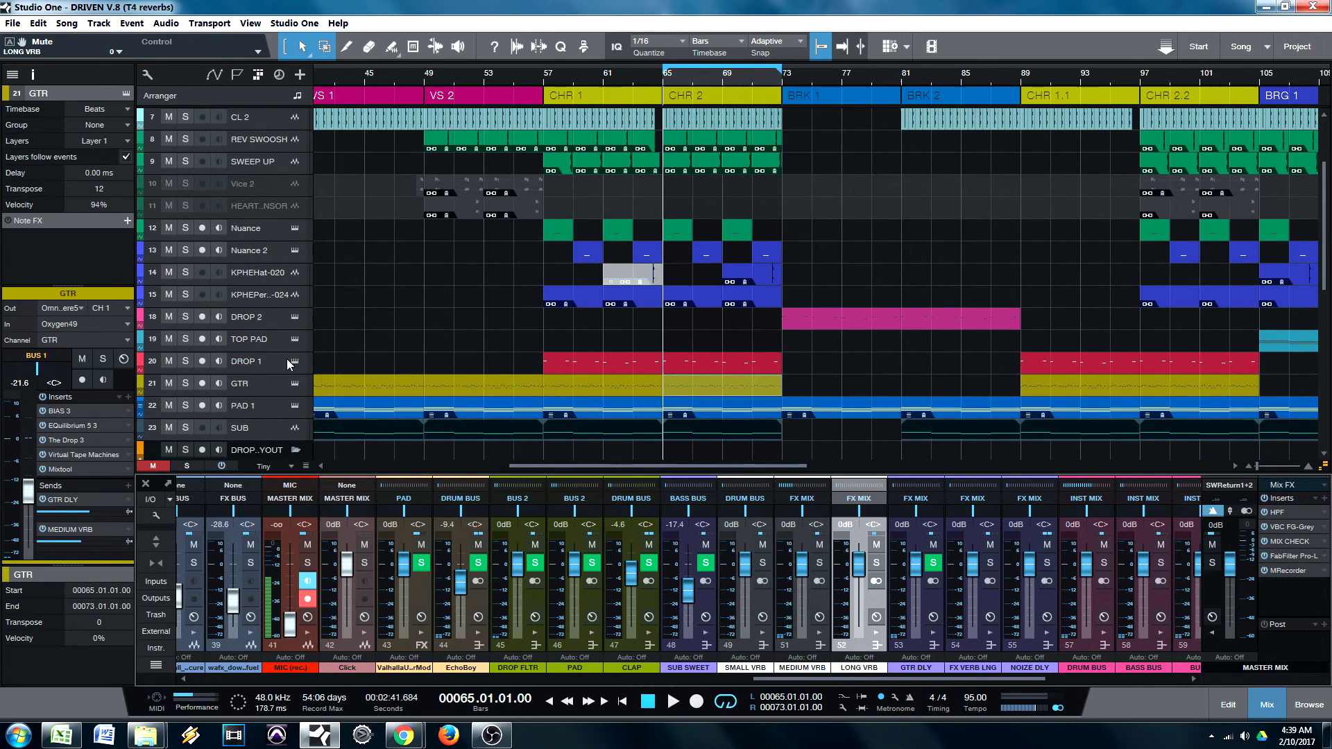
# Solo DROP 1 and play it, then add the LONG VRB return to the solo.
pyautogui.click(264, 368)
pyautogui.click(185, 360)
pyautogui.press('space')
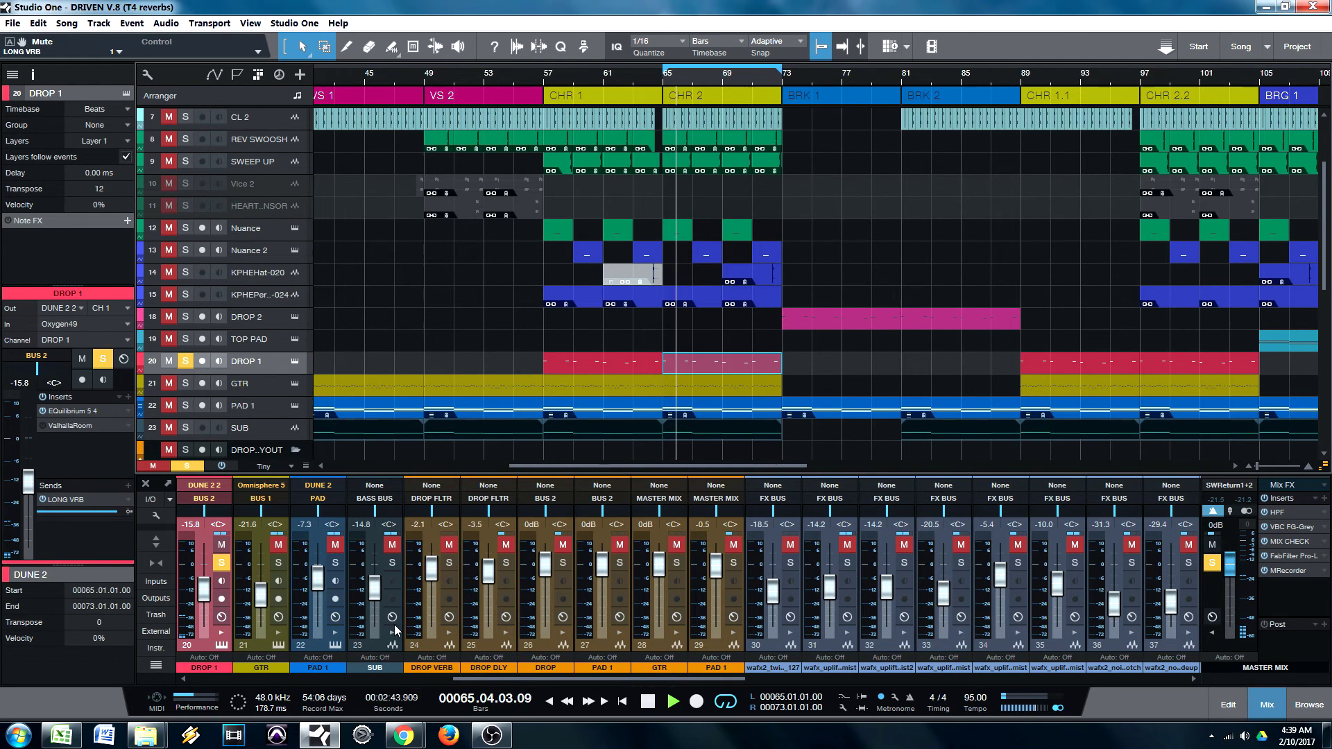
pyautogui.hscroll(10, 584, 676)
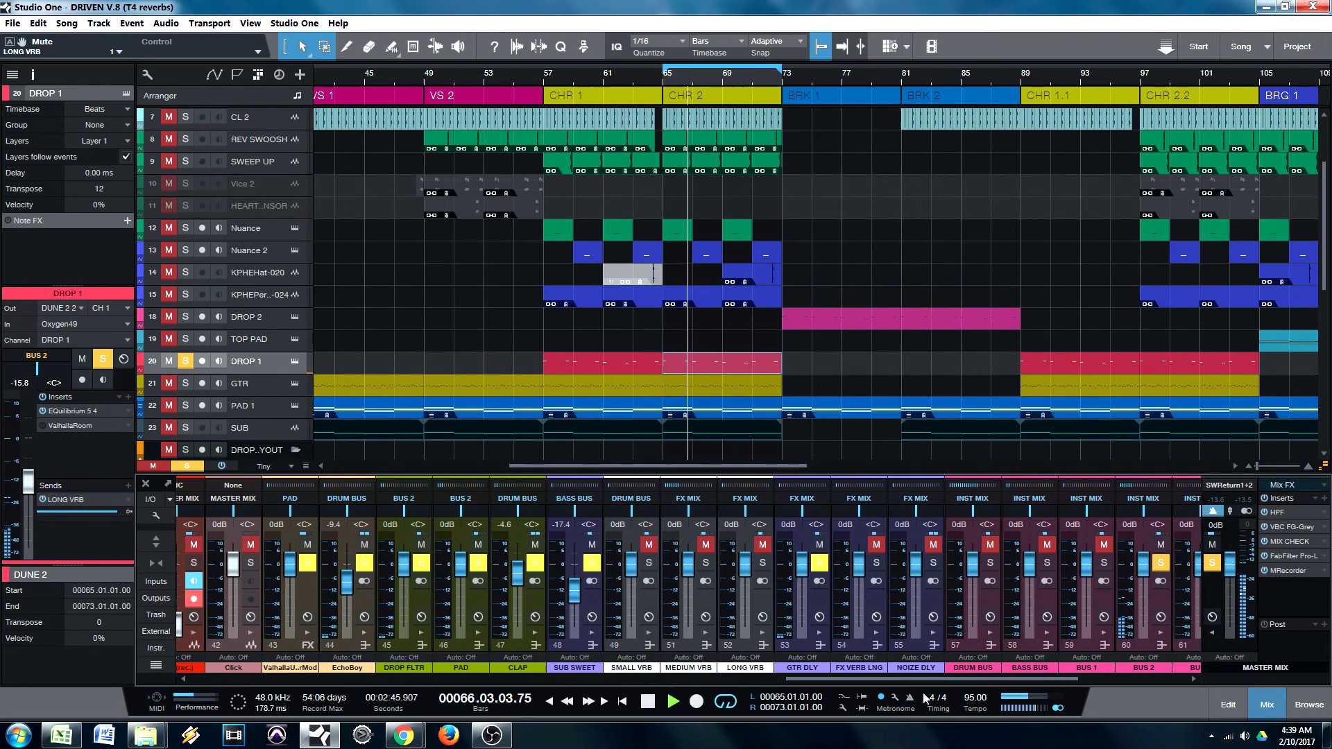
pyautogui.click(763, 562)
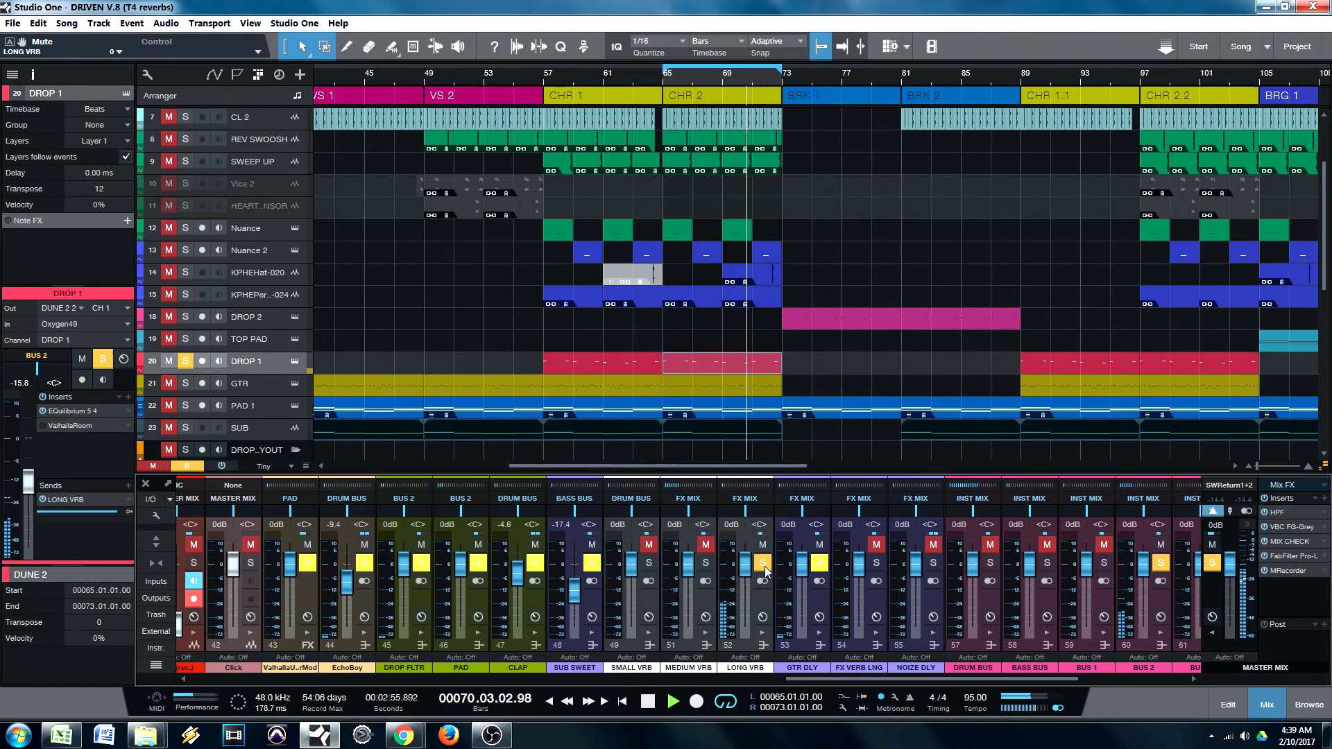
# Stop at bar 65, clear all solos and select the MEDIUM VRB return.
pyautogui.press('space')
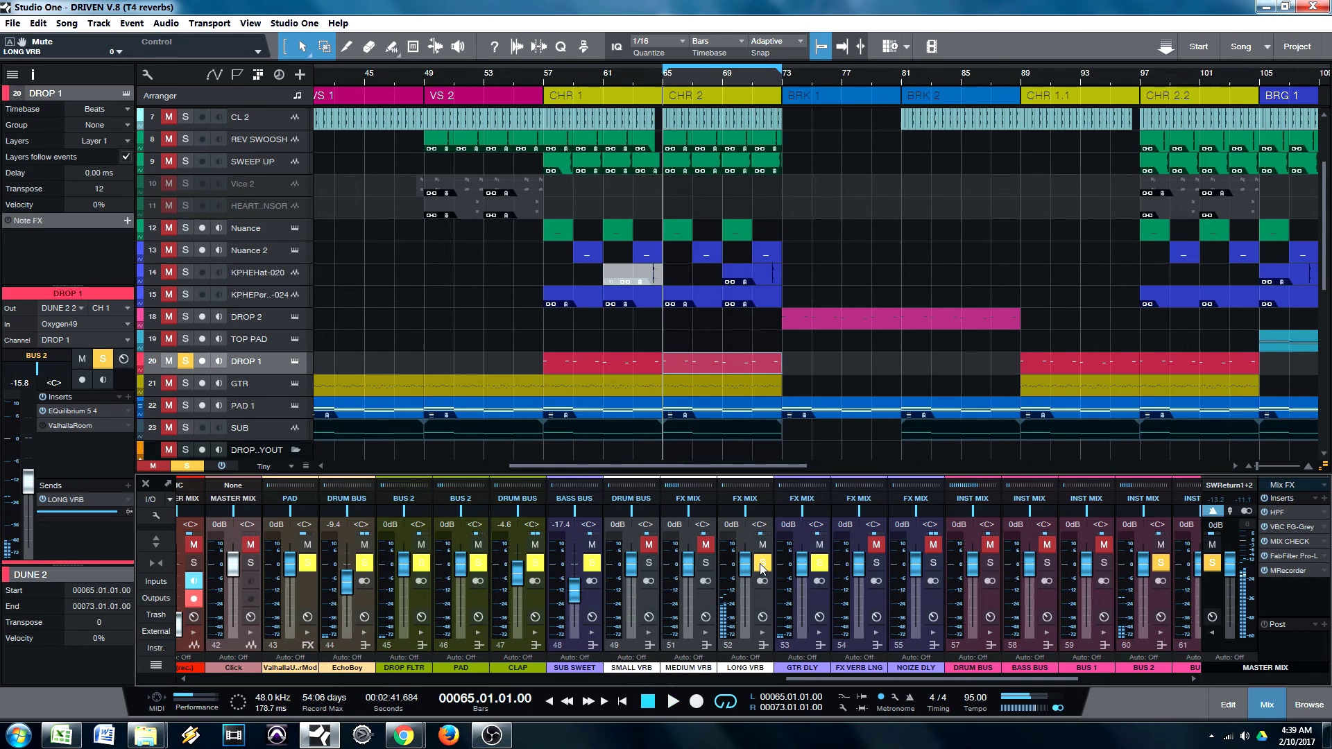
pyautogui.click(187, 465)
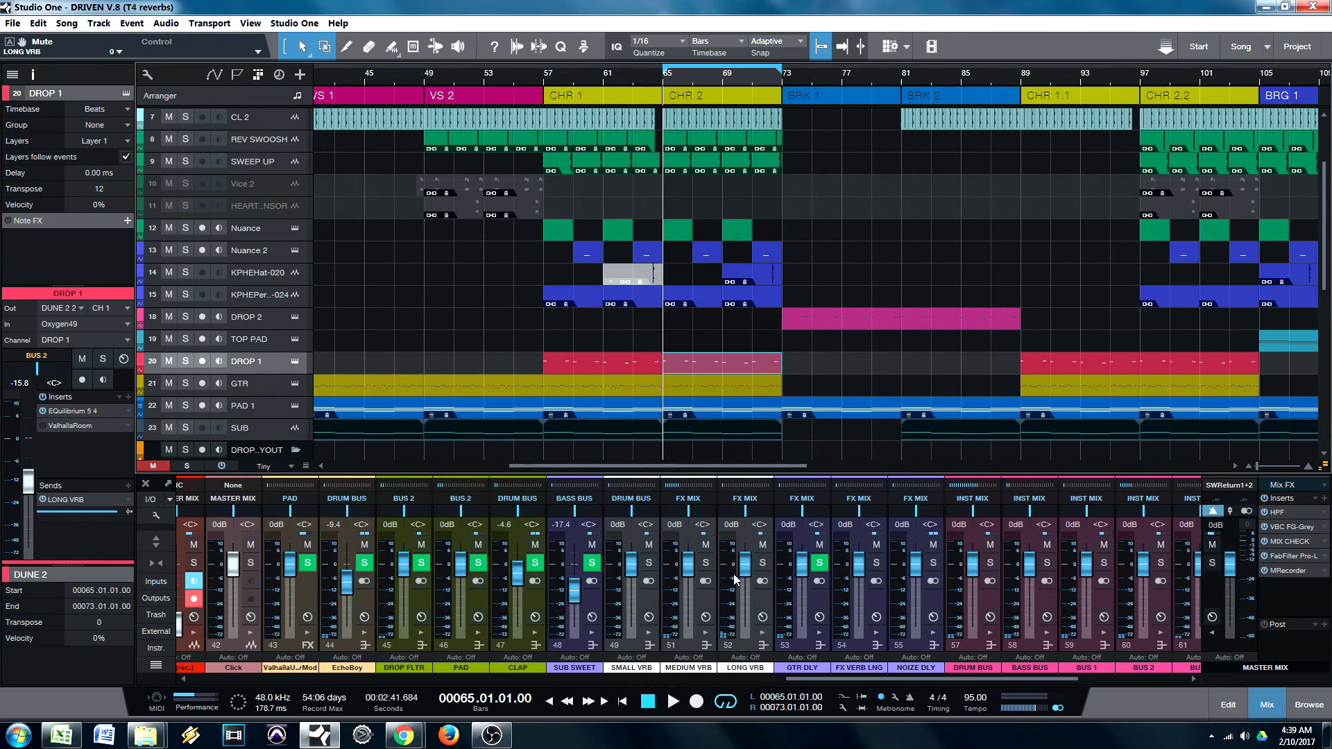
pyautogui.click(706, 603)
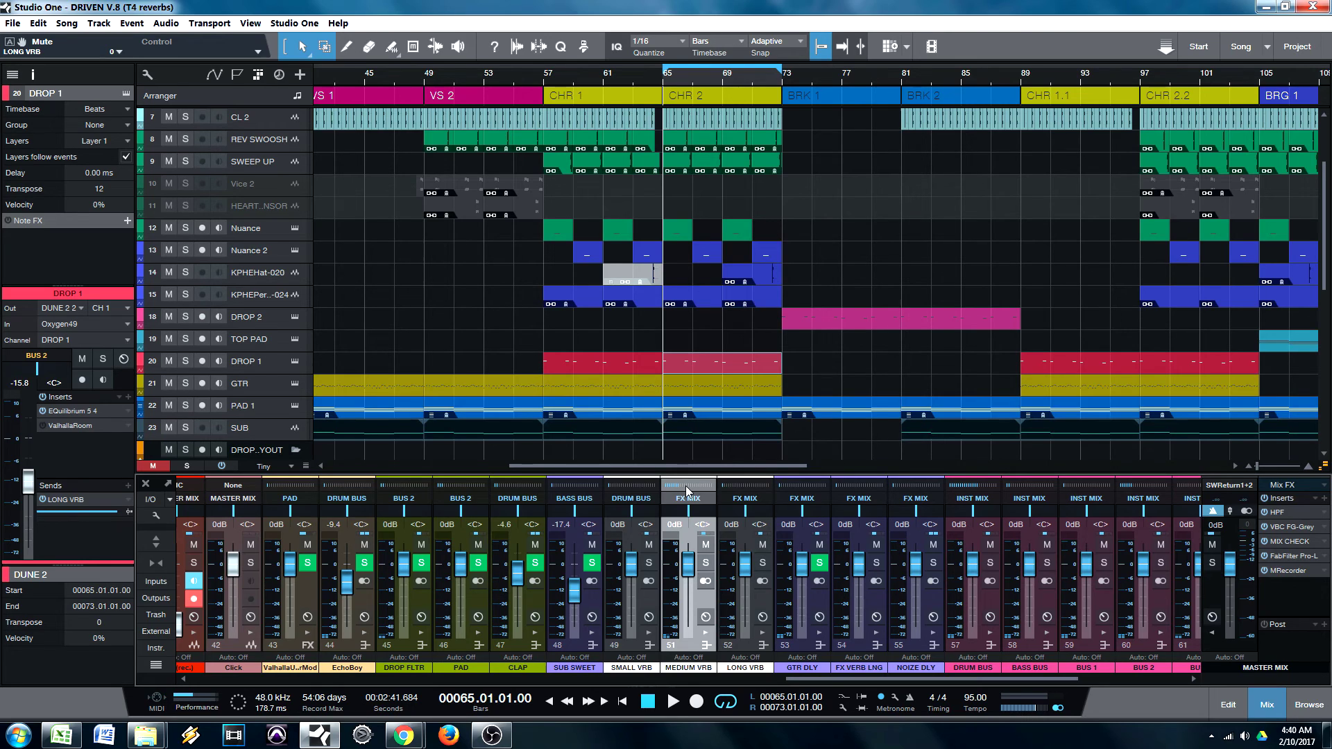
# Show MEDIUM VRB's inserts, open its ValhallaRoom reverb and reposition the editor window.
pyautogui.click(702, 598)
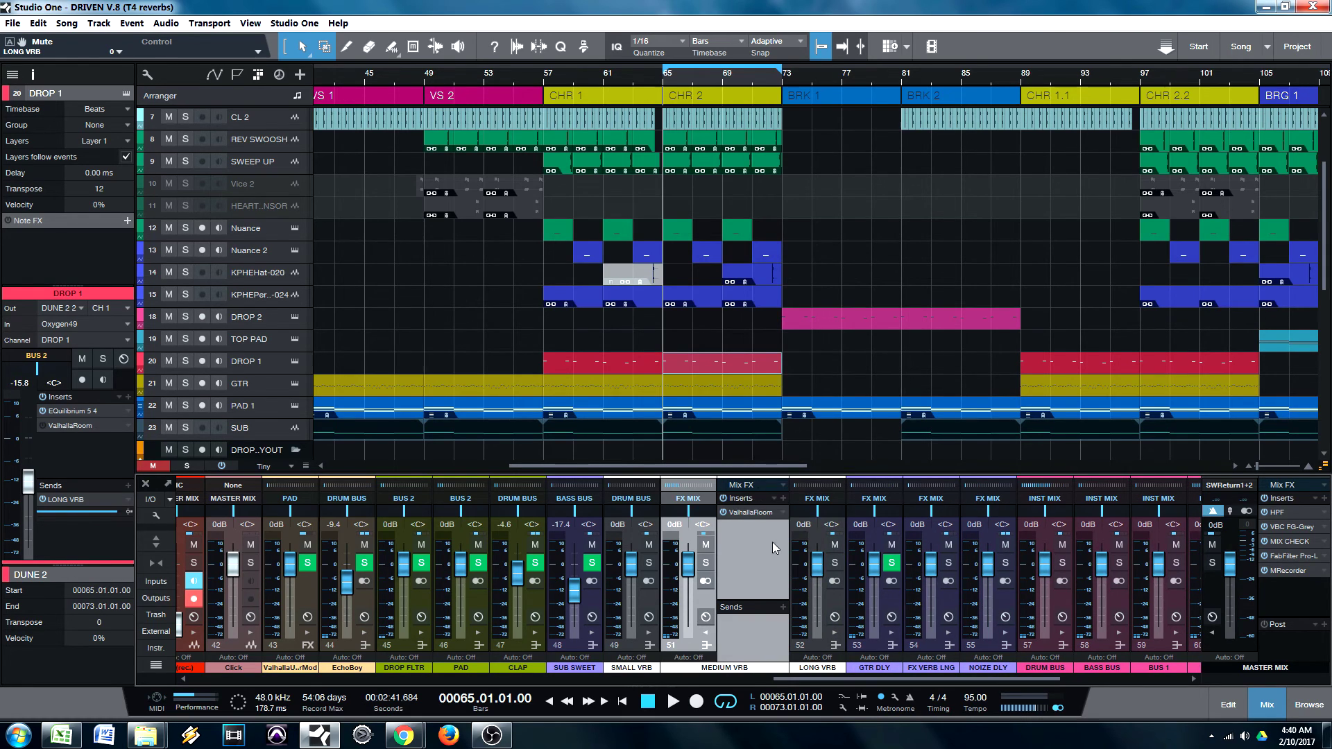
pyautogui.click(747, 513)
pyautogui.moveTo(976, 146); pyautogui.dragTo(978, 82)
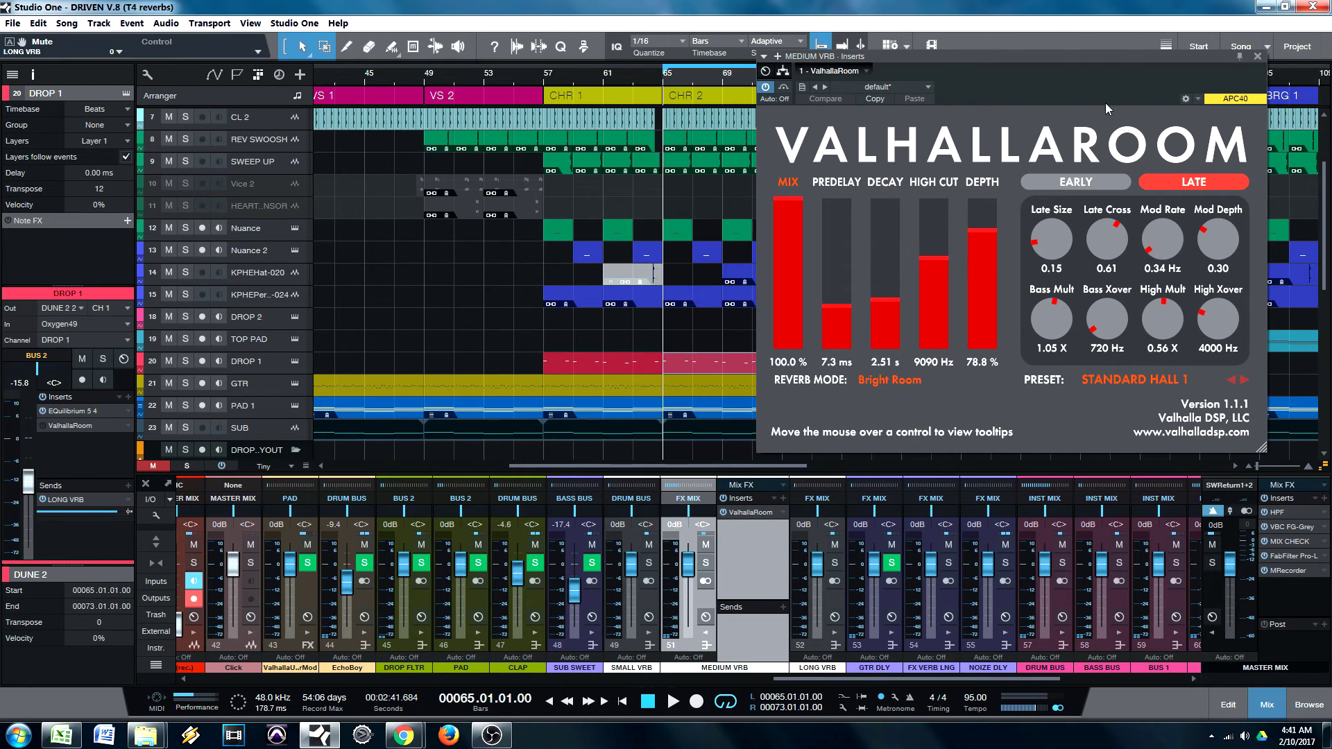
pyautogui.moveTo(1031, 61); pyautogui.dragTo(946, 80)
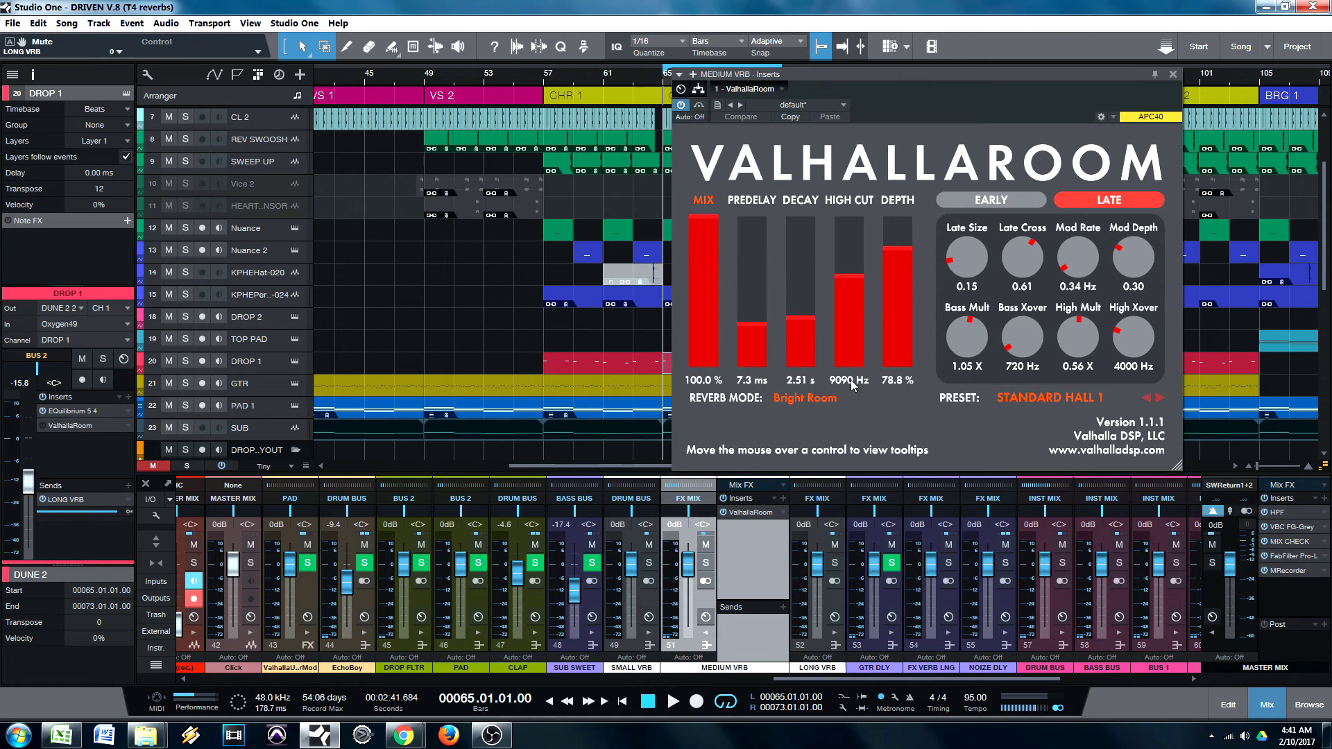
# Dismiss the ValhallaRoom preset list keeping STANDARD HALL 1, then move the window right.
pyautogui.click(1026, 404)
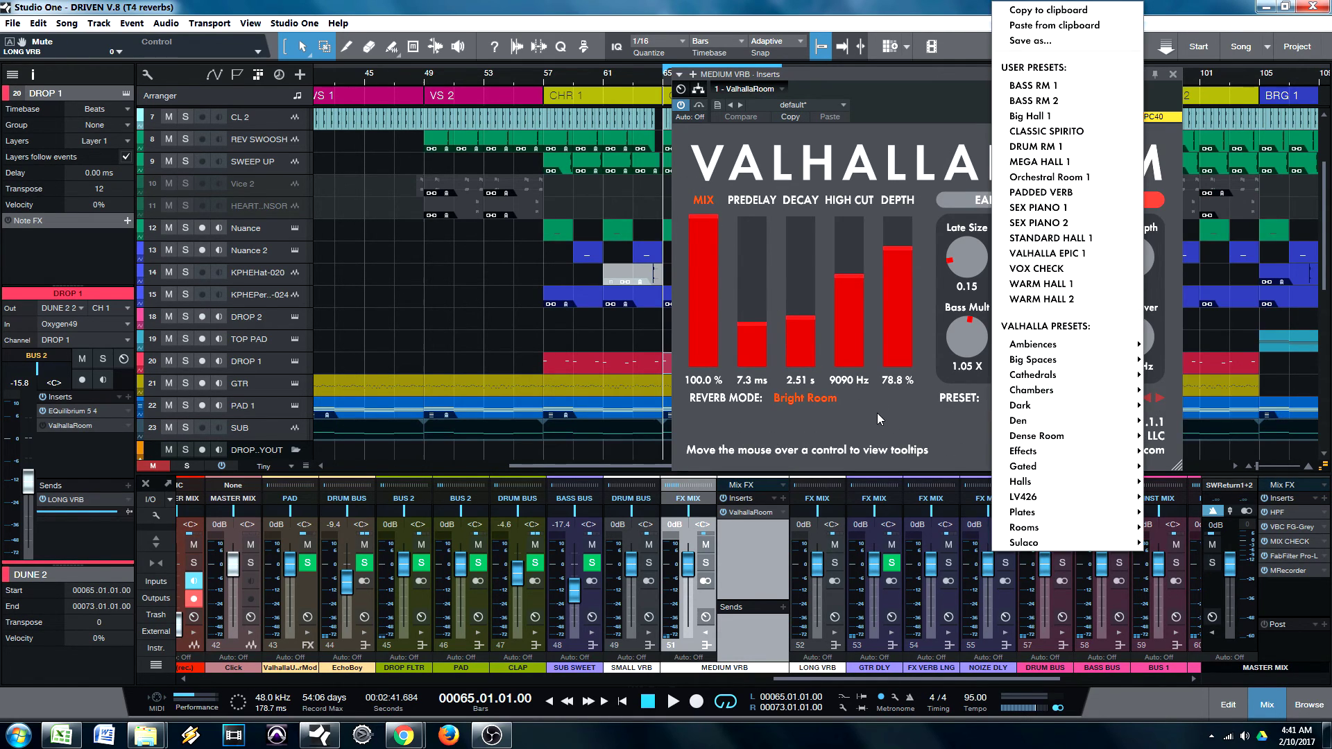
pyautogui.click(872, 434)
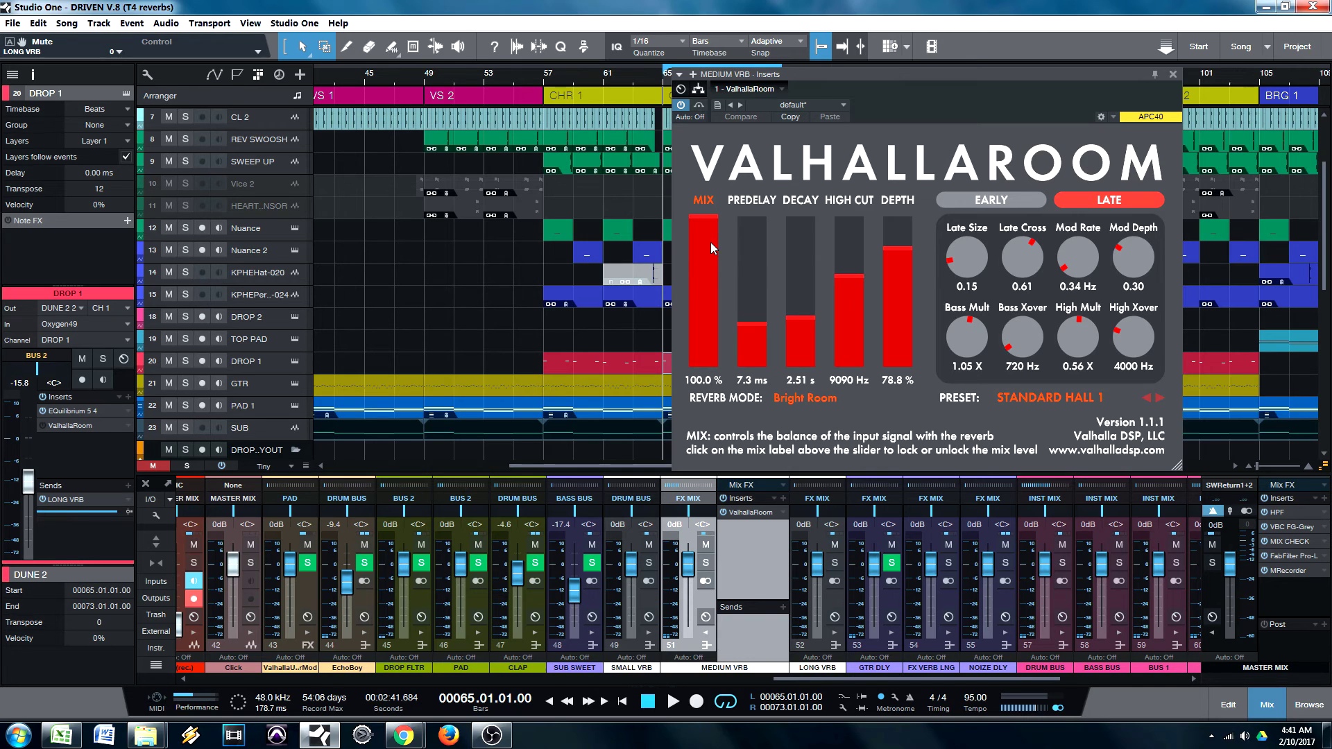
pyautogui.moveTo(932, 93); pyautogui.dragTo(985, 99)
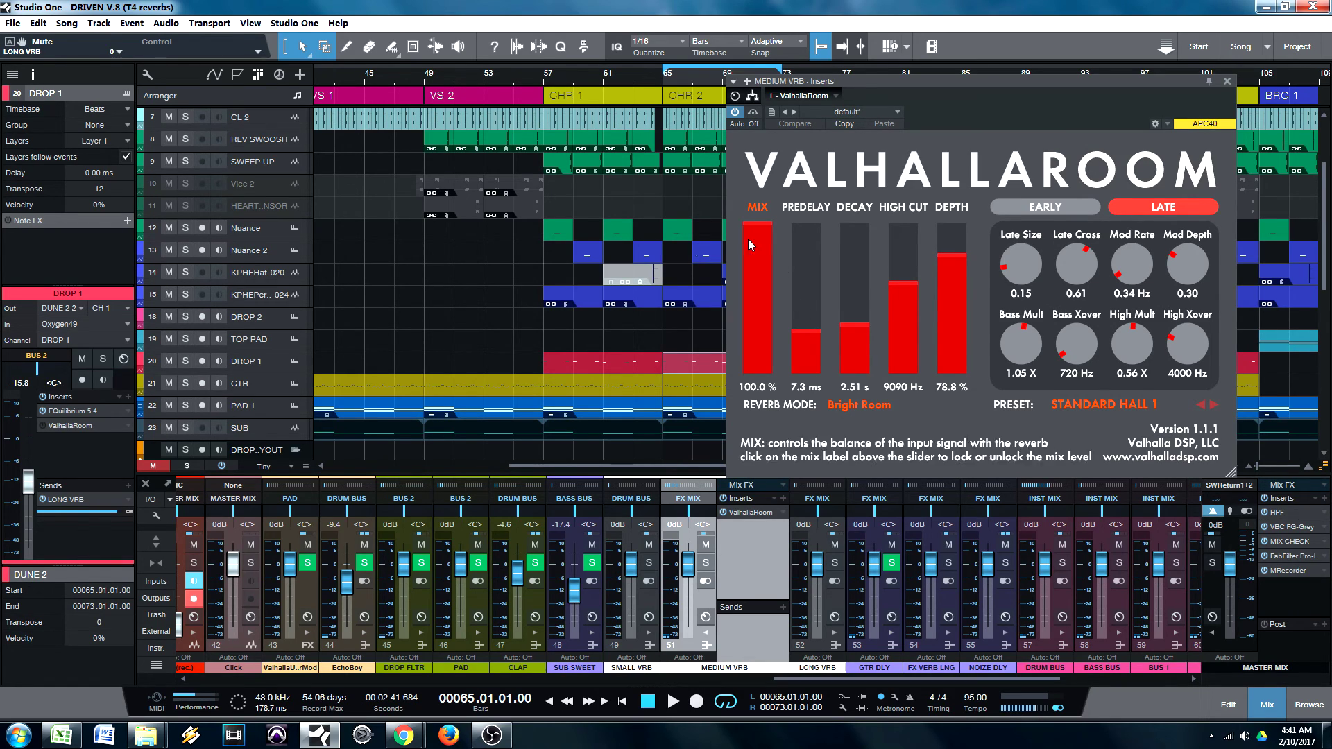
pyautogui.moveTo(1031, 120); pyautogui.dragTo(1063, 101)
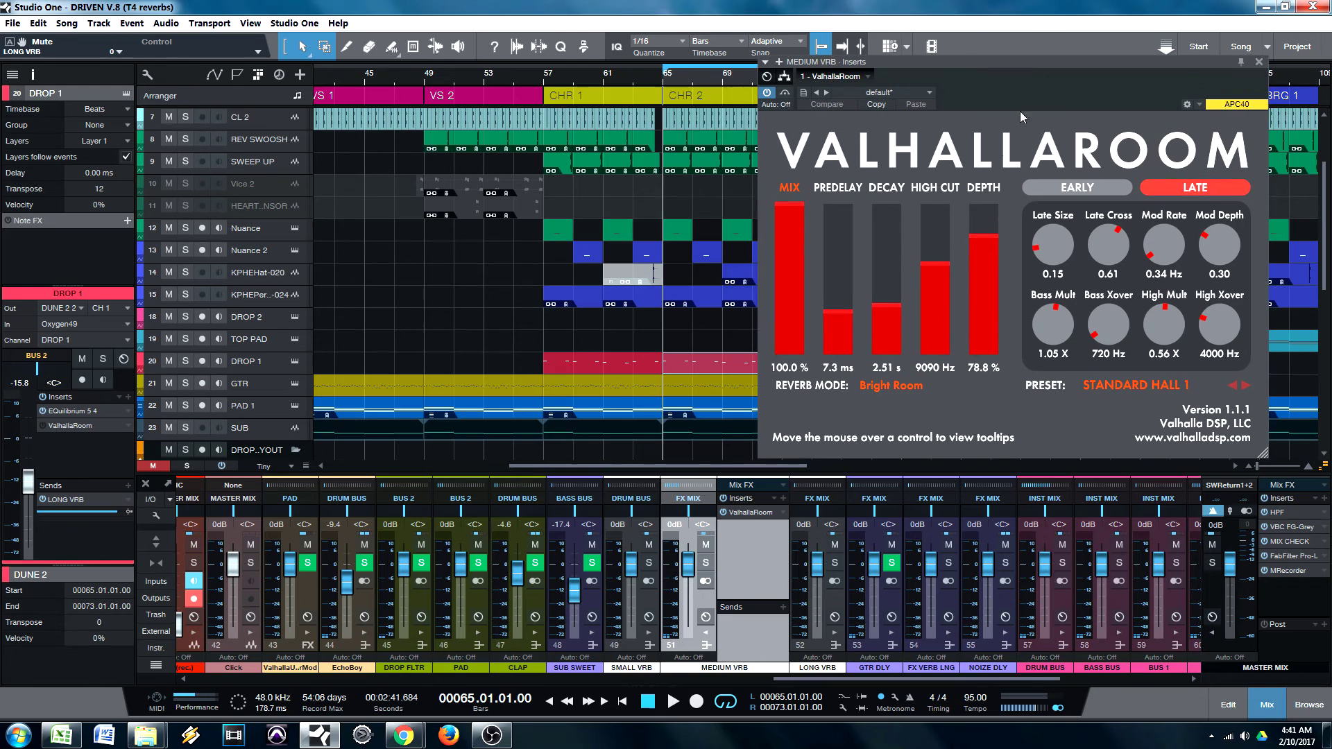
# Solo the MEDIUM VRB return and select the DROP 1 track.
pyautogui.click(706, 563)
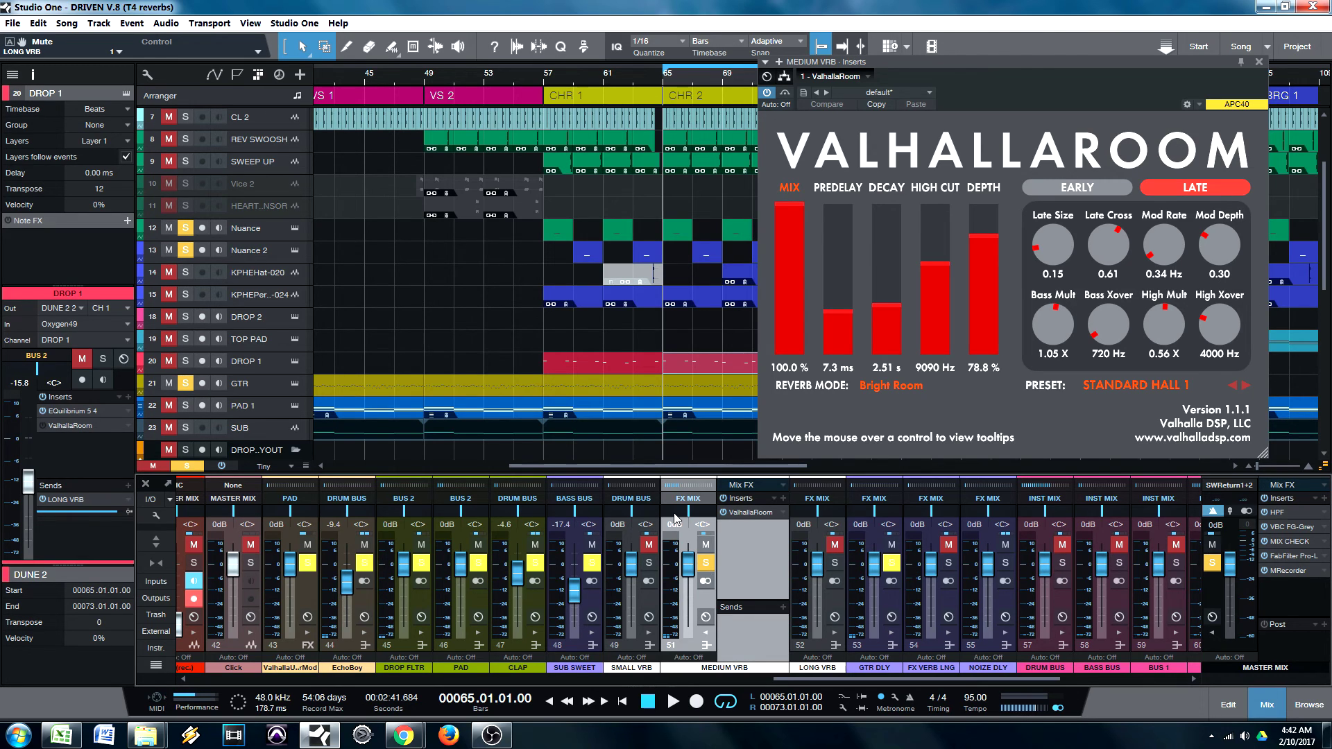
pyautogui.click(704, 362)
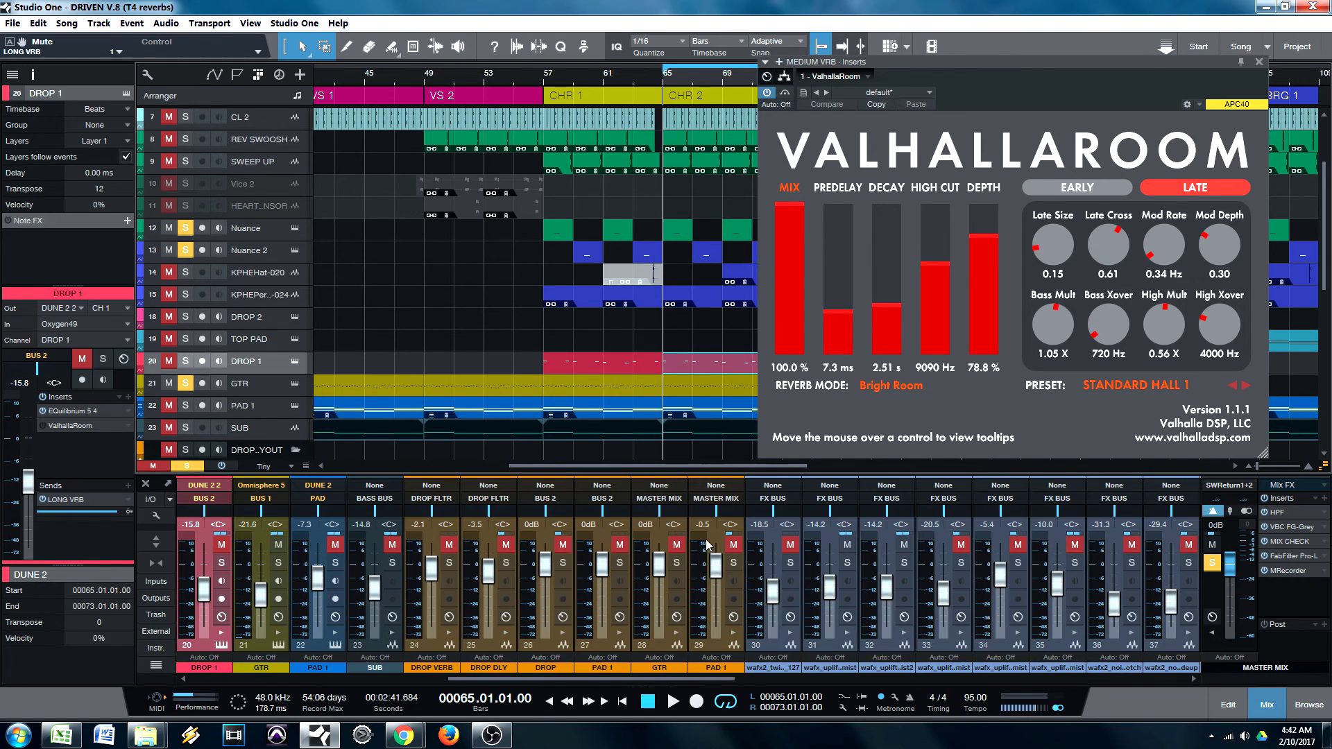
pyautogui.hscroll(5, 696, 684)
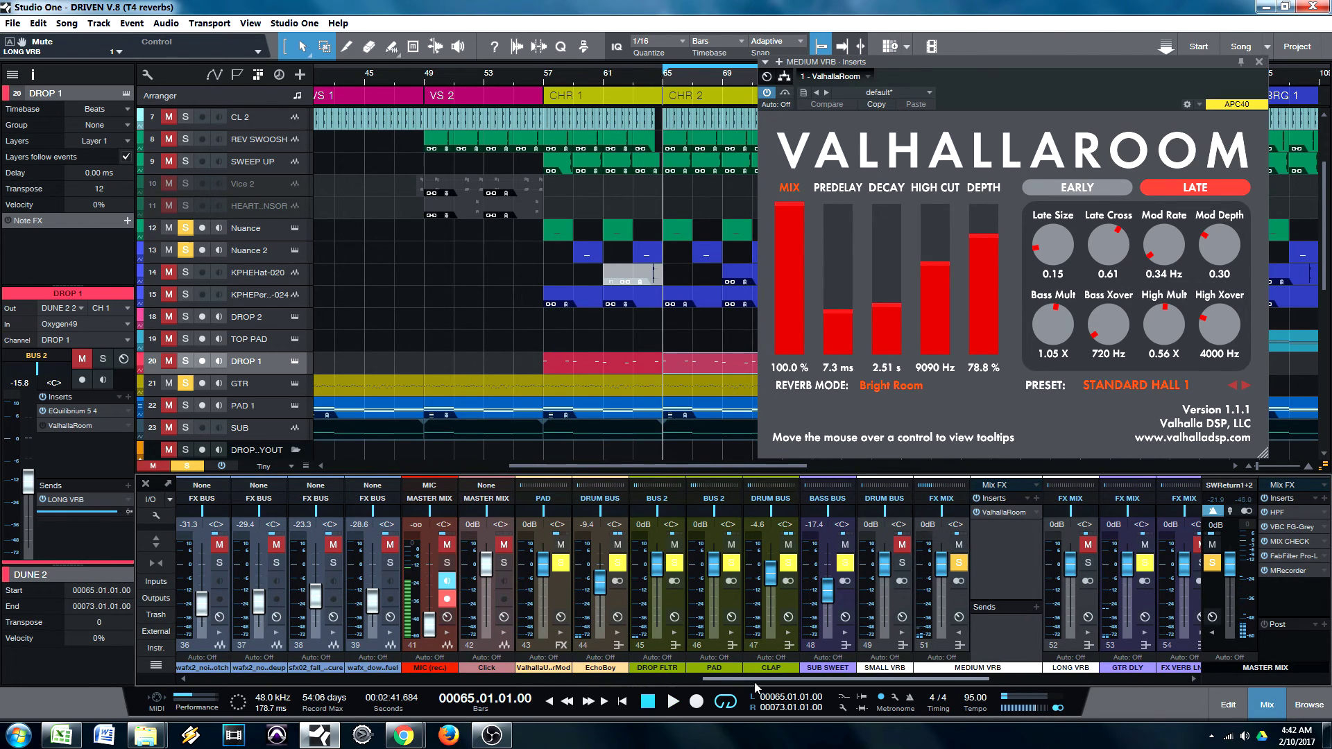
pyautogui.hscroll(2, 816, 688)
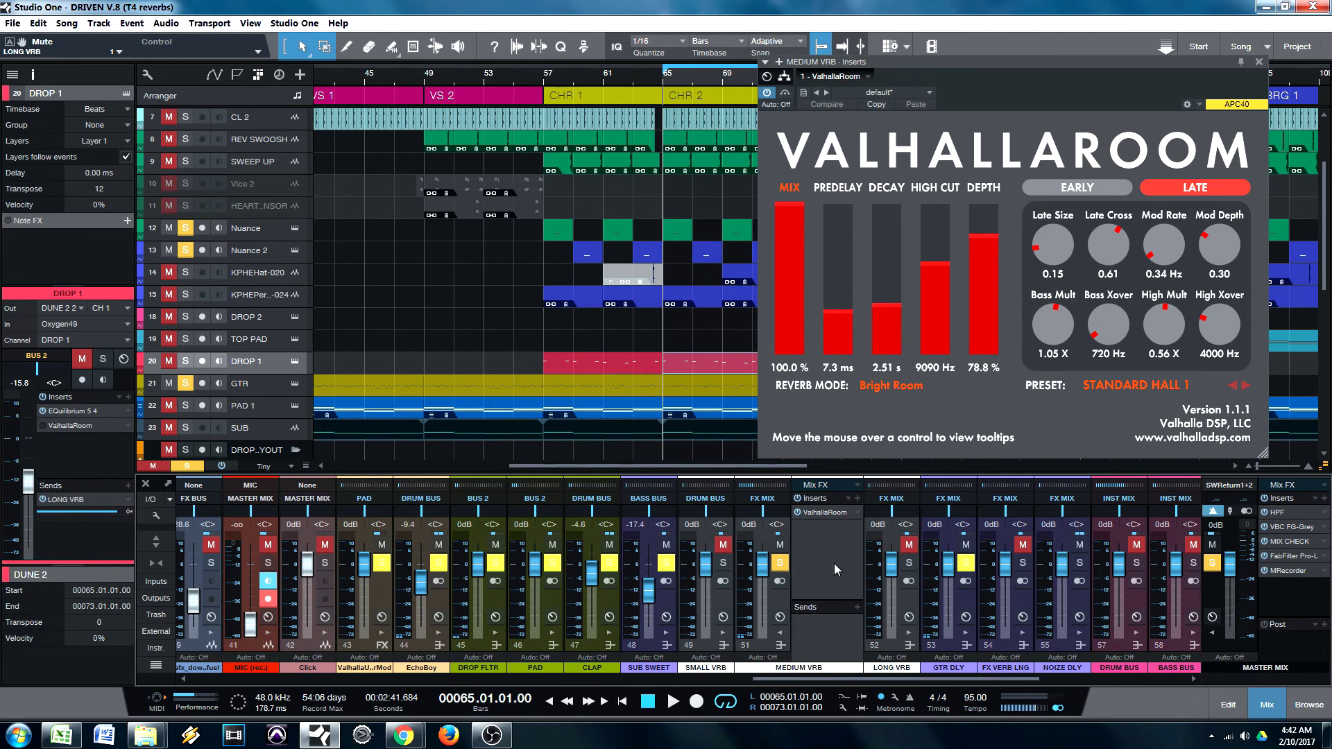
pyautogui.click(765, 489)
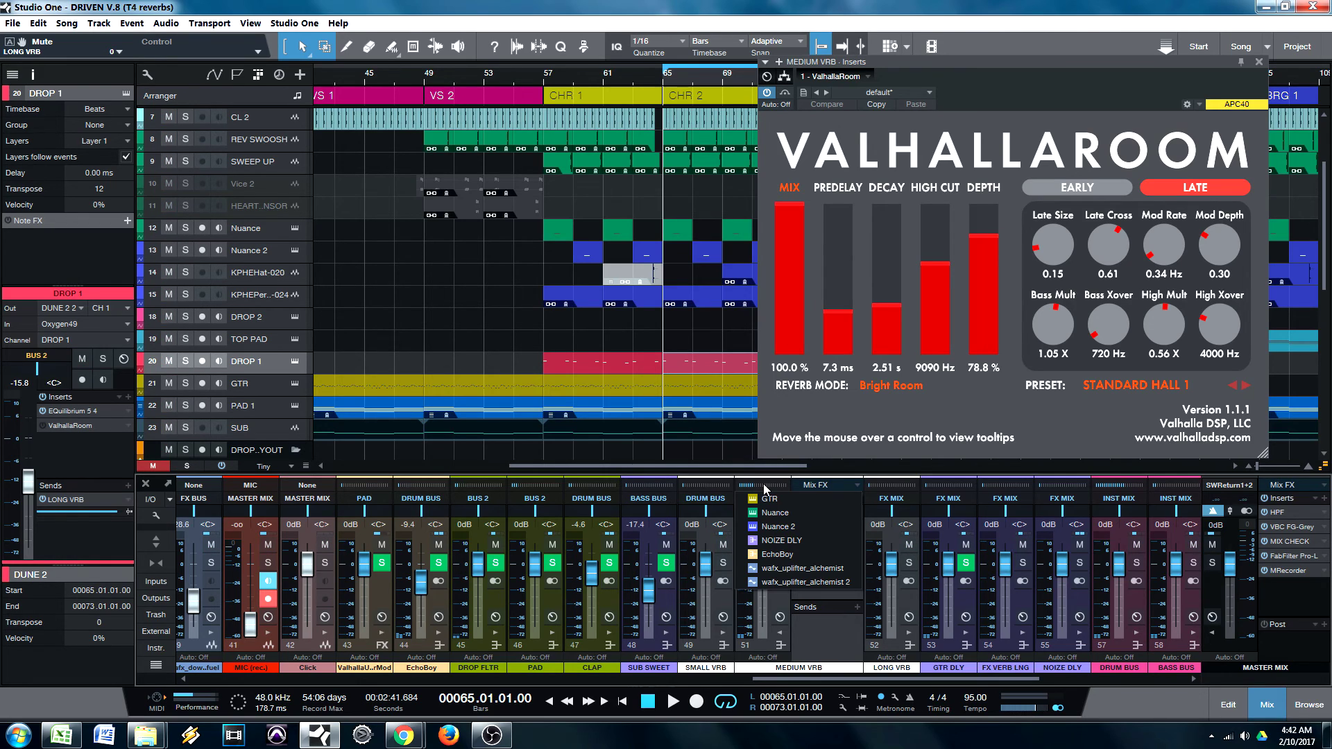
pyautogui.click(766, 489)
# Solo GTR, Nuance and Nuance 2, play and stop at bar 65, then select GTR.
pyautogui.click(185, 383)
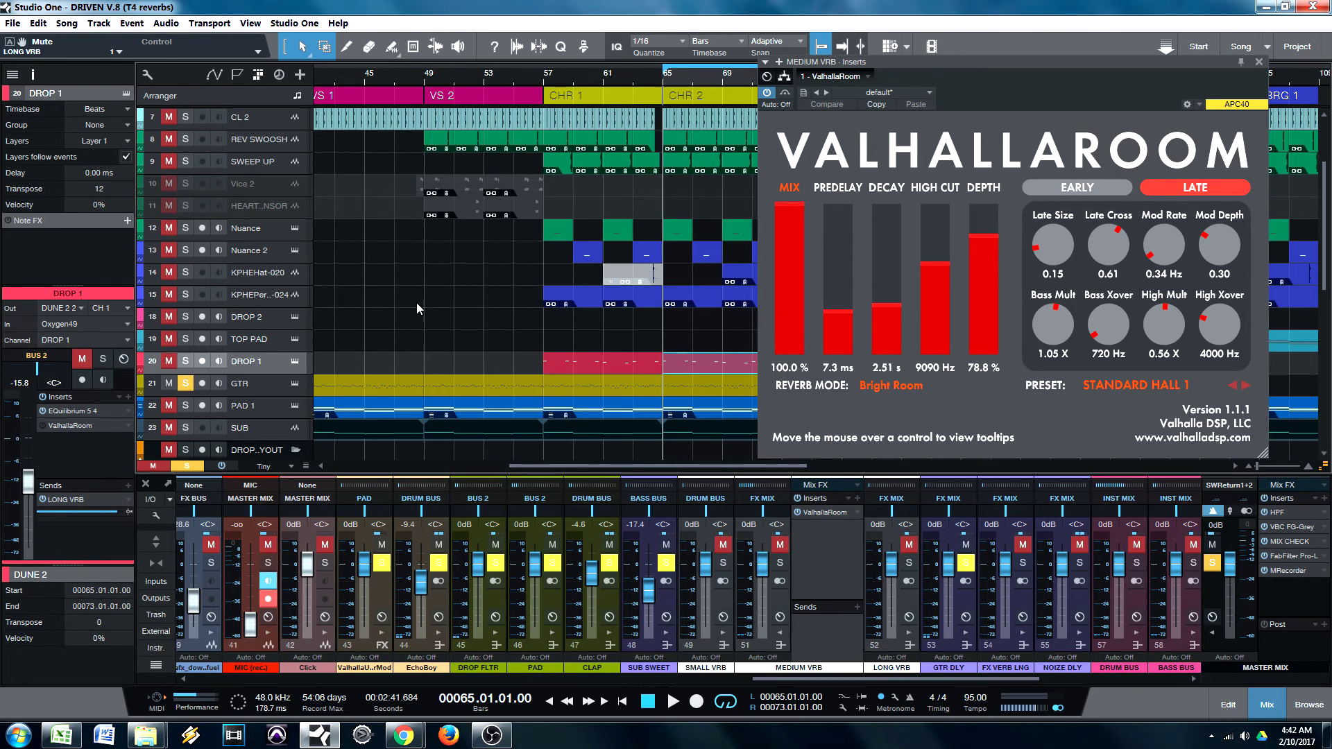
pyautogui.click(185, 227)
pyautogui.click(185, 250)
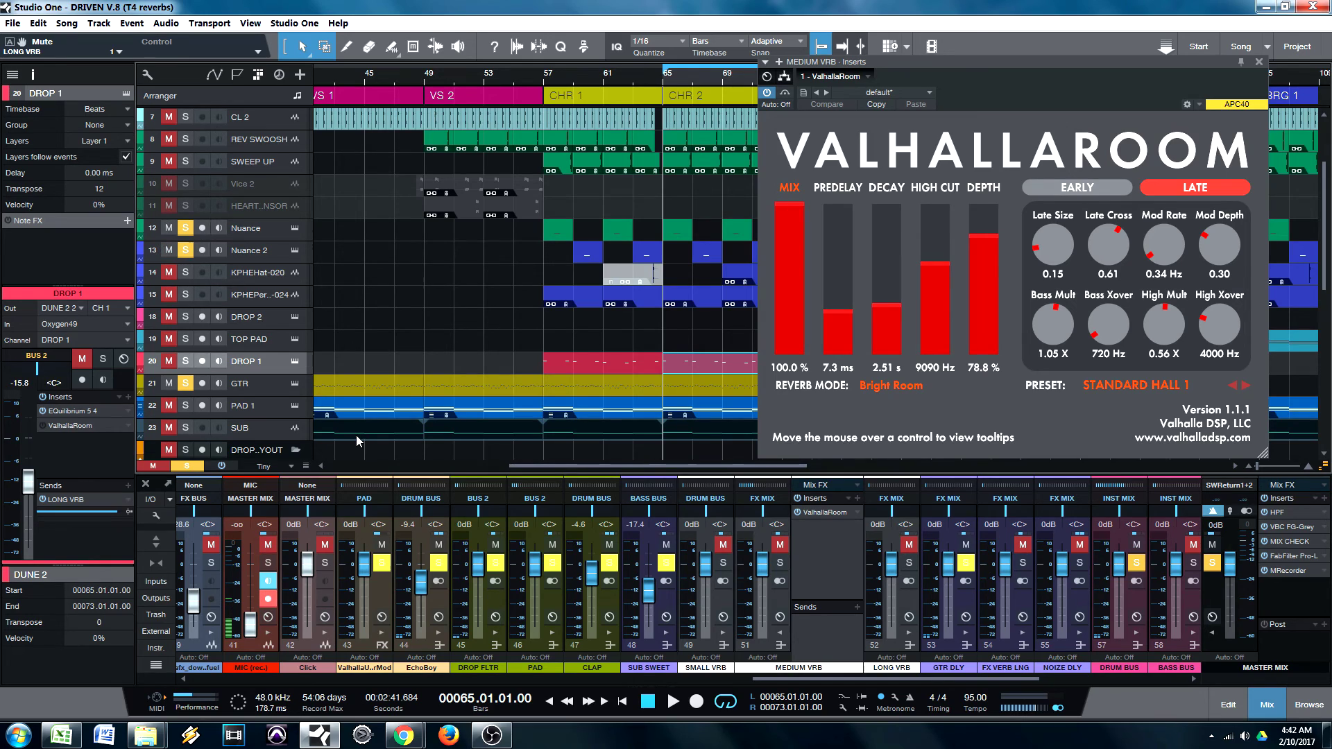
pyautogui.press('space')
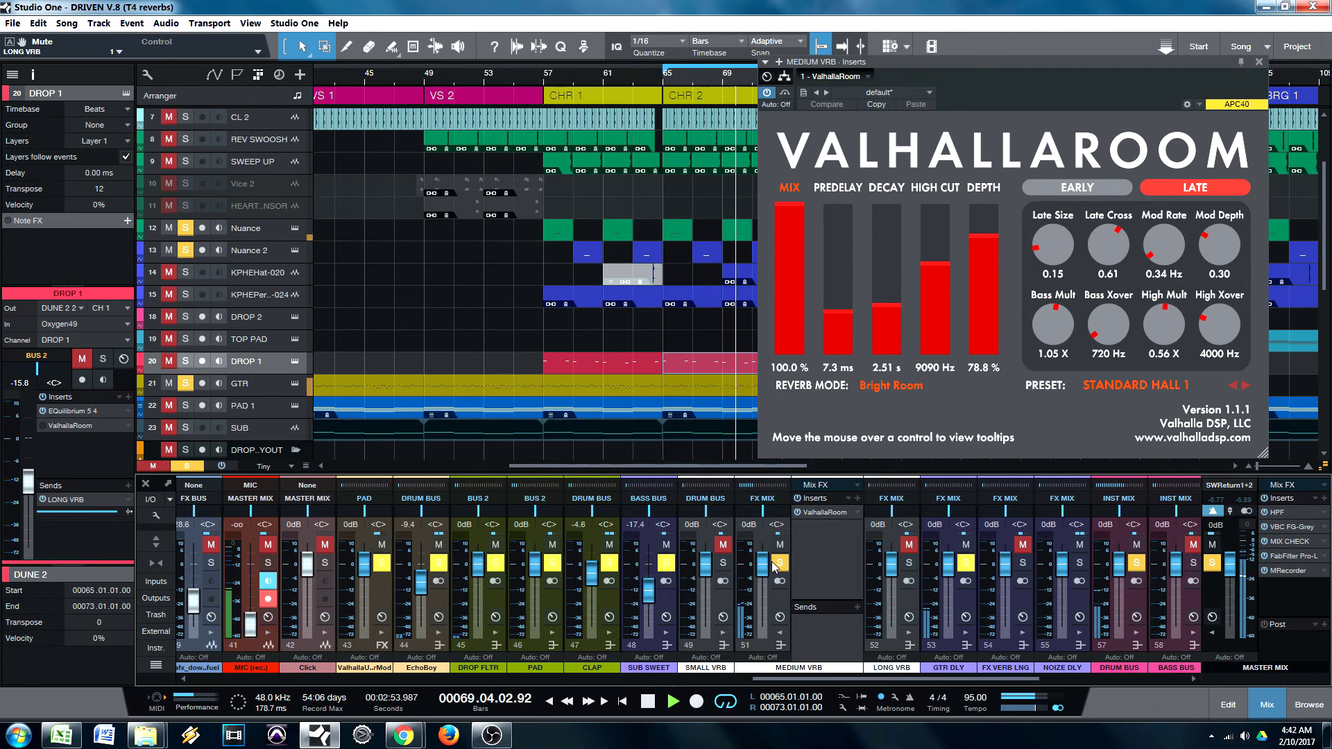
pyautogui.press('space')
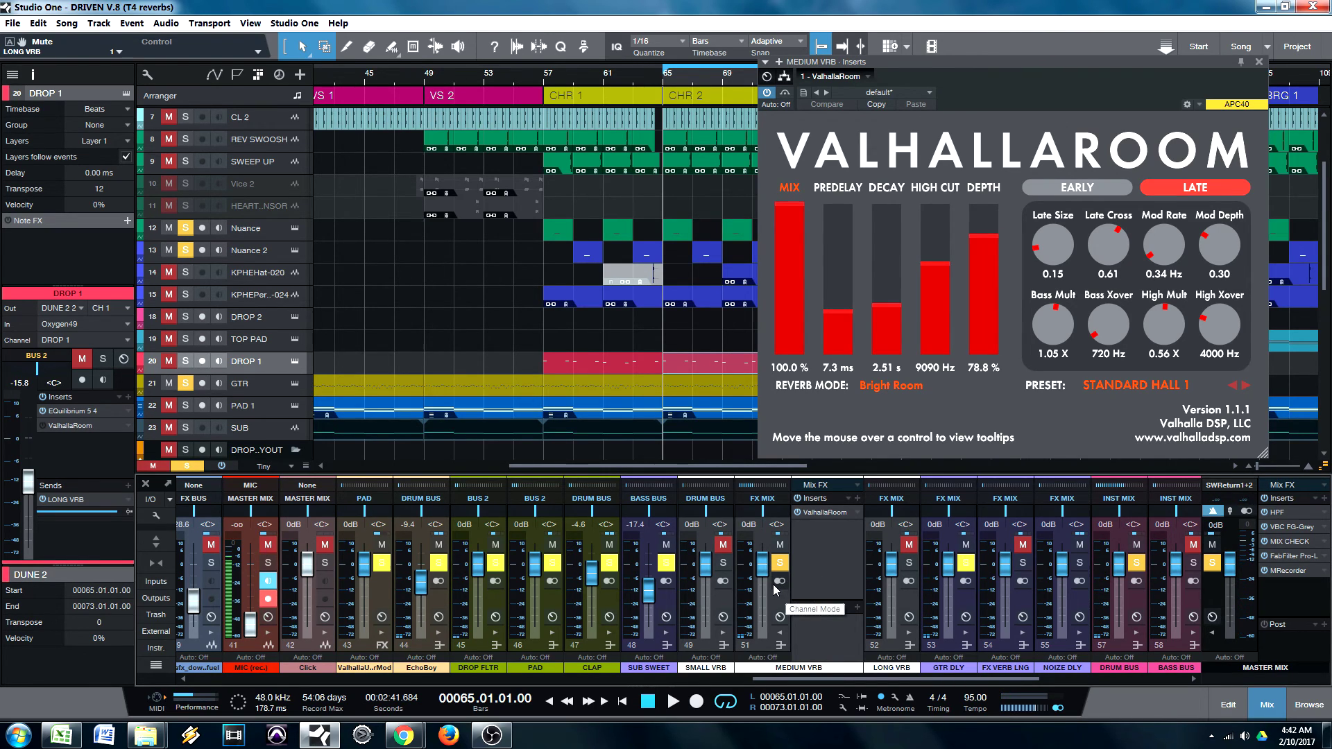
pyautogui.click(264, 384)
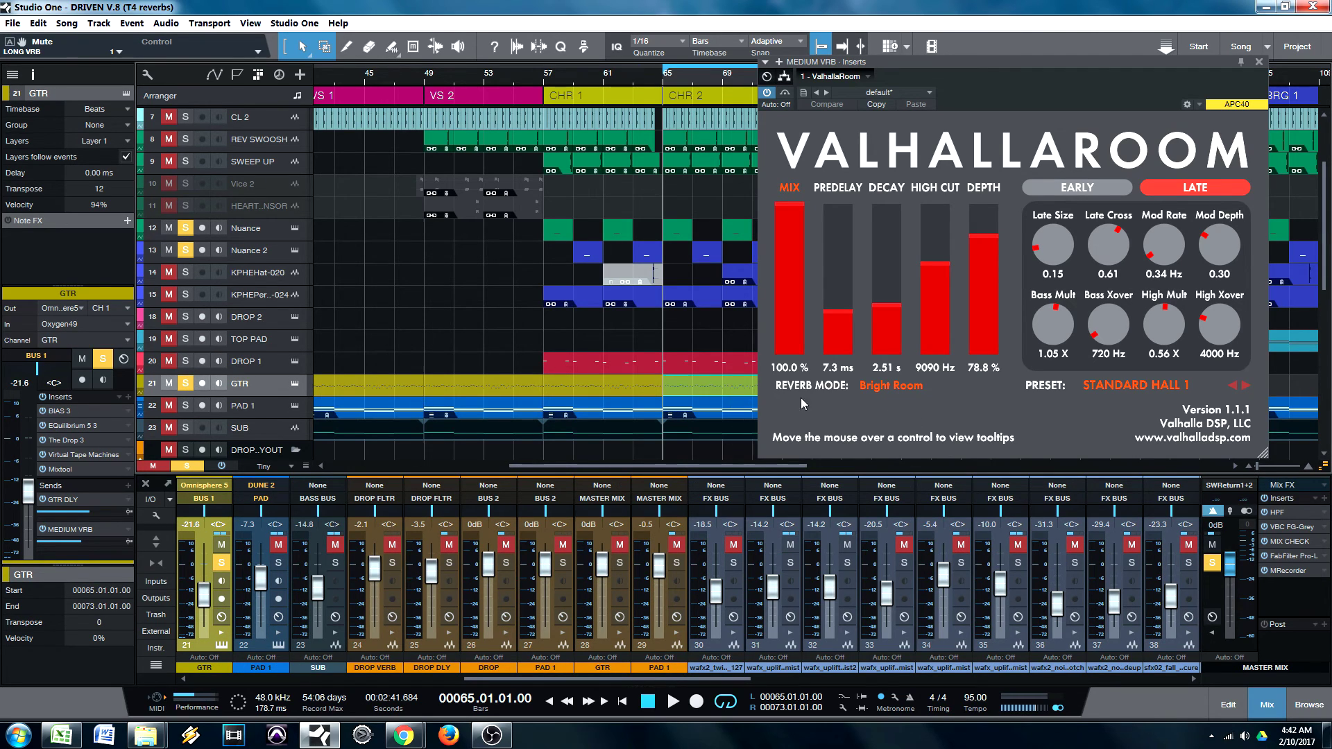
pyautogui.moveTo(627, 684); pyautogui.dragTo(929, 685)
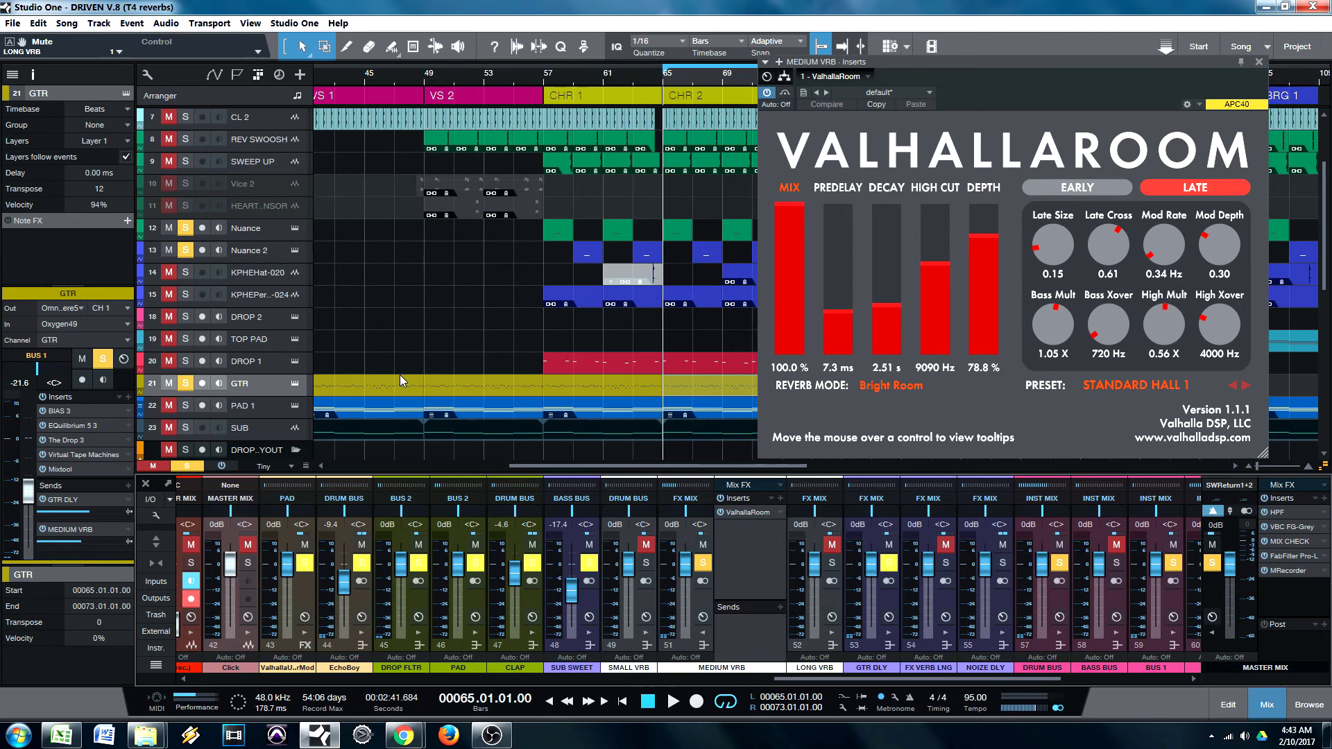
# Switch the selection between the Nuance and Nuance 2 tracks while scrolling the mixer.
pyautogui.click(265, 254)
pyautogui.click(267, 230)
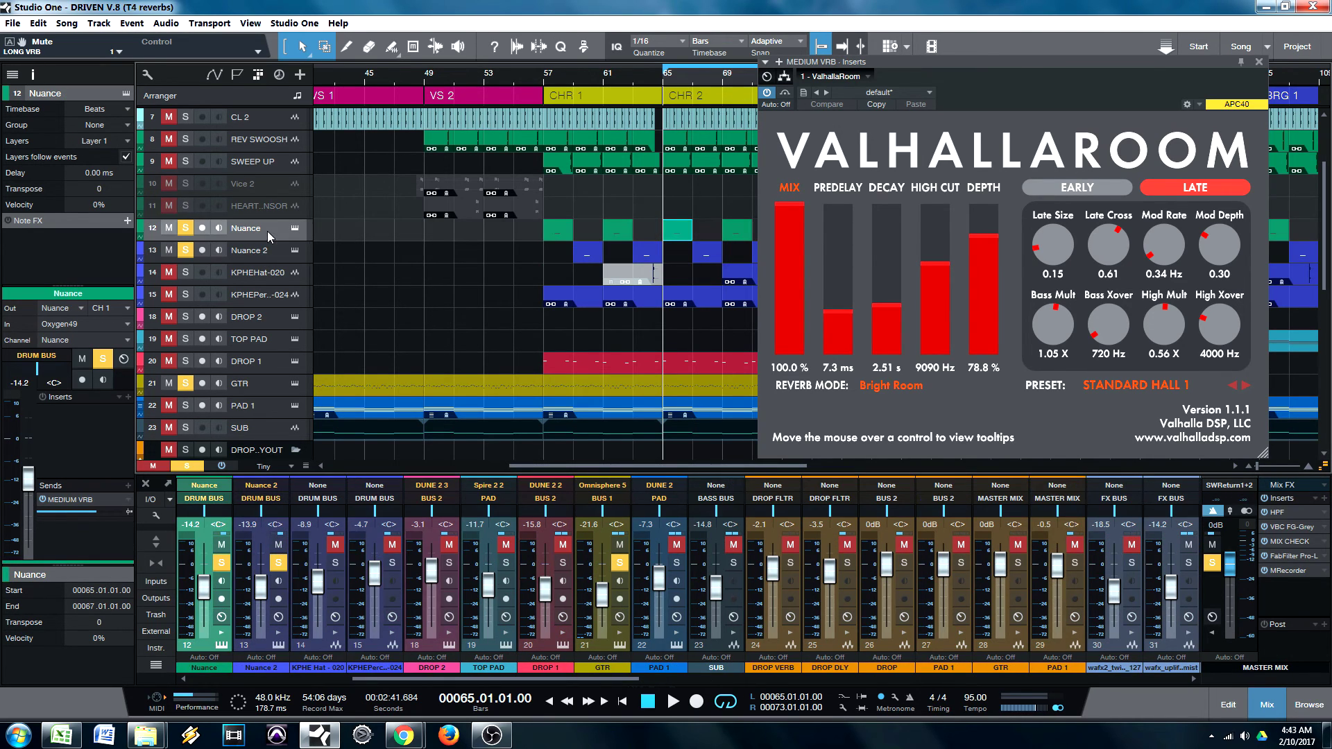
pyautogui.moveTo(589, 679); pyautogui.dragTo(767, 679)
pyautogui.moveTo(672, 679); pyautogui.dragTo(697, 679)
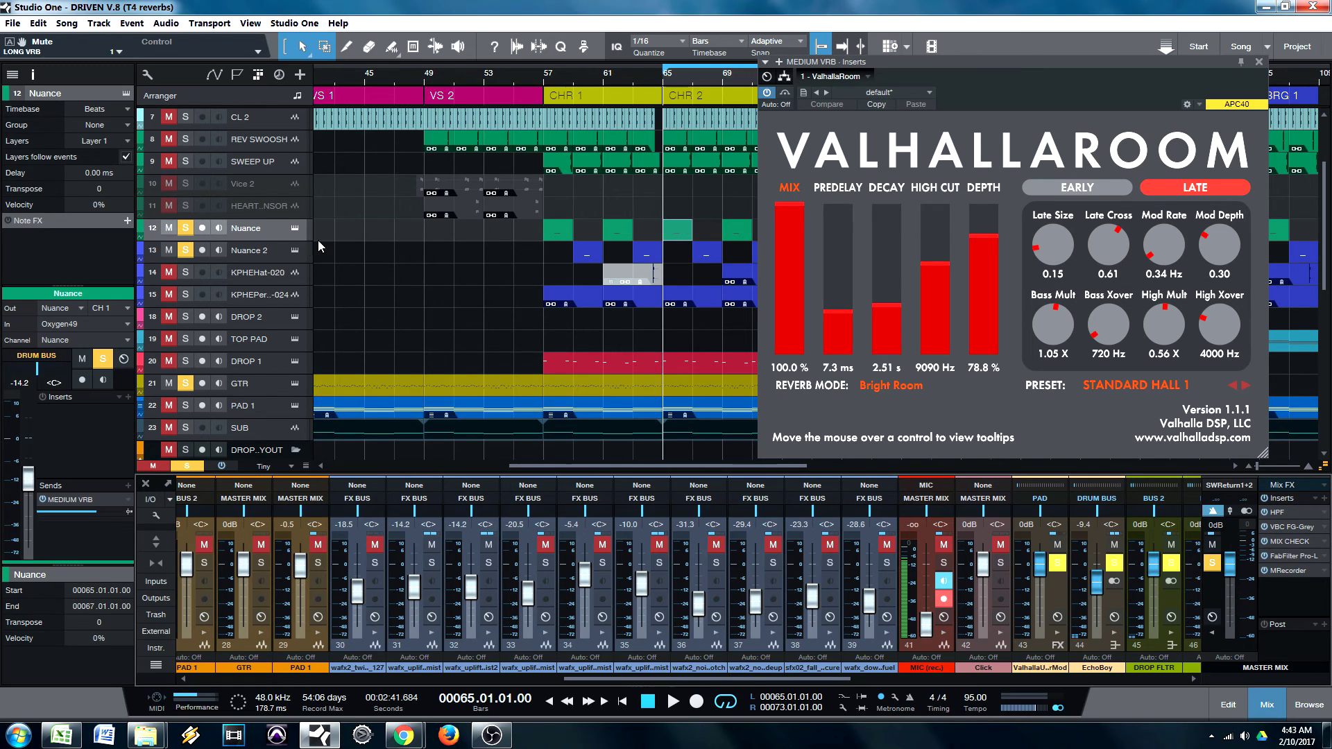
pyautogui.click(274, 252)
pyautogui.press('Up')
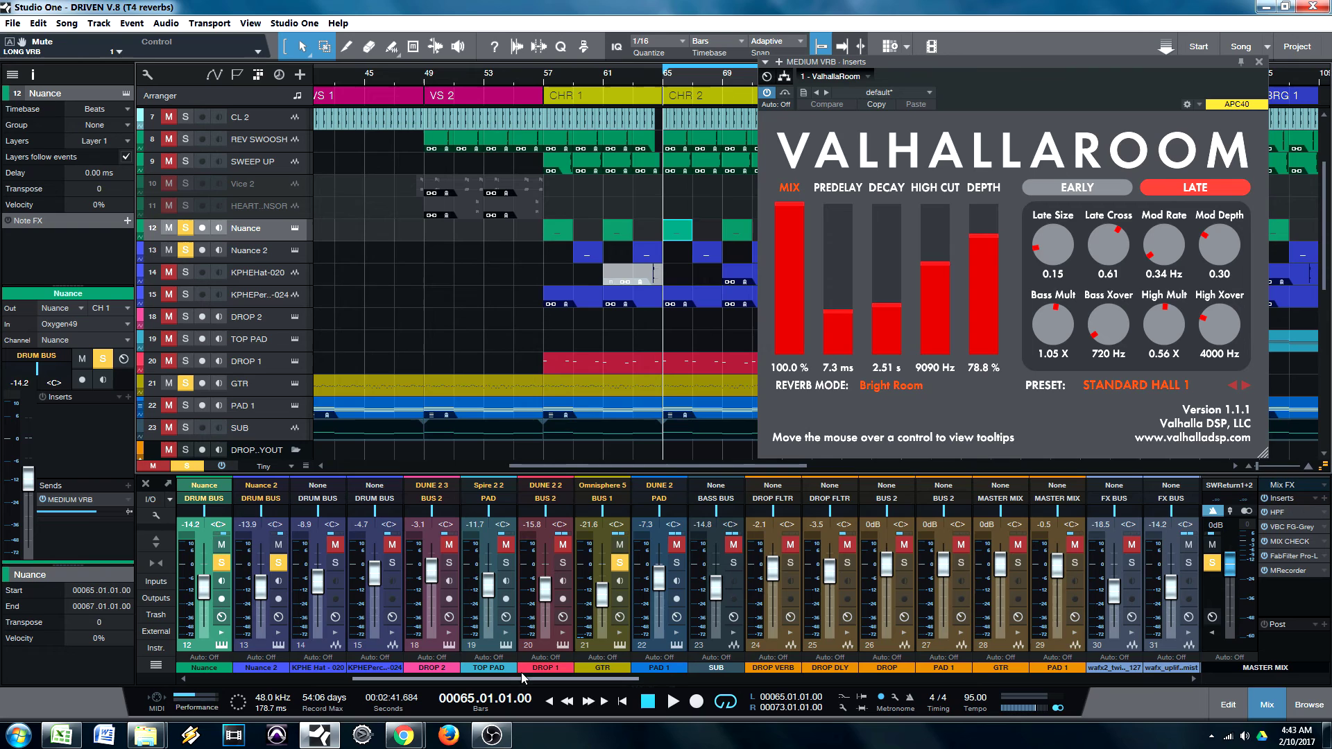
pyautogui.moveTo(508, 678); pyautogui.dragTo(623, 678)
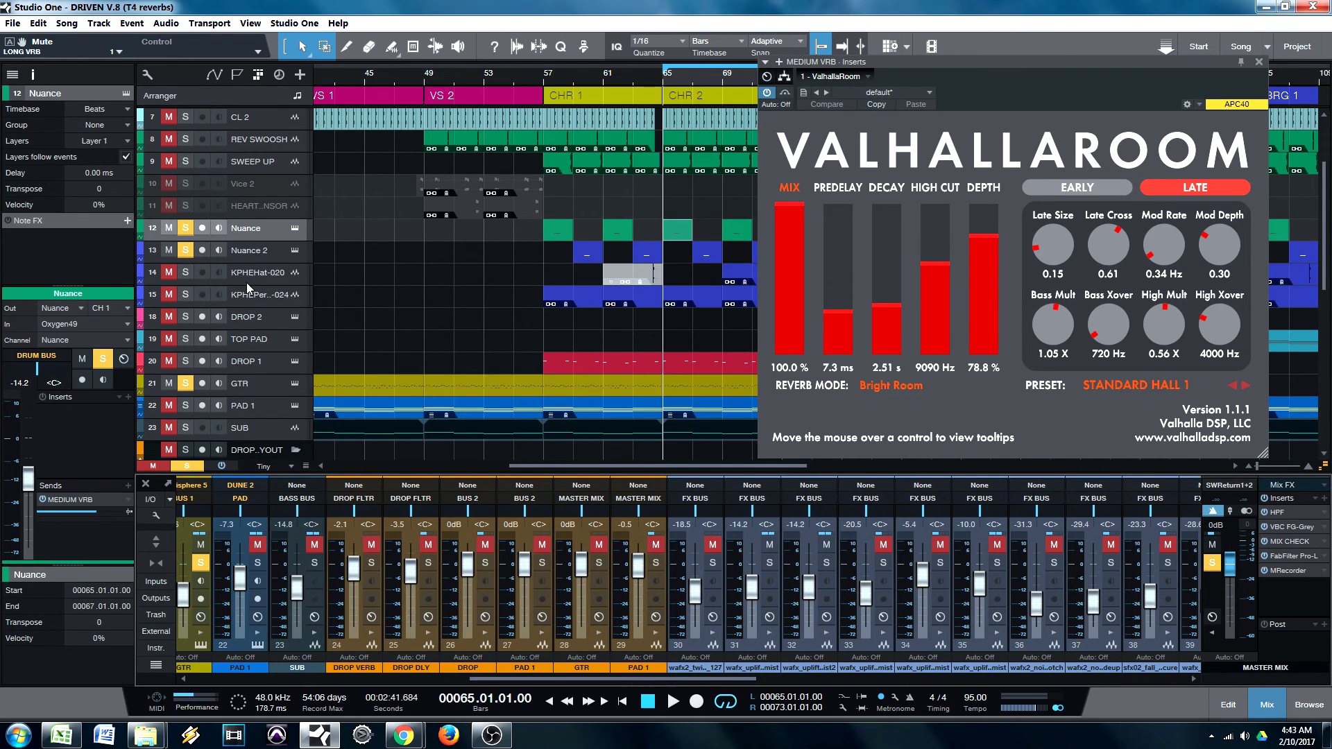
pyautogui.click(271, 251)
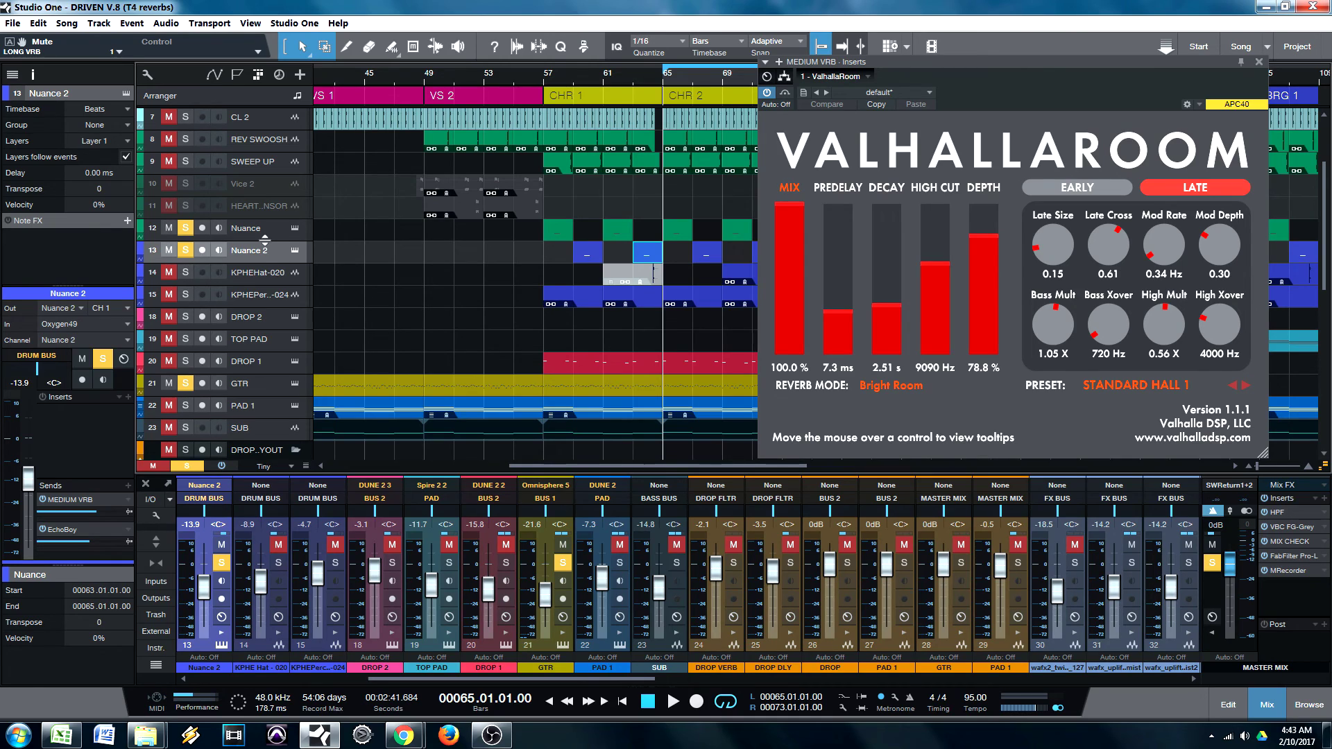
pyautogui.click(265, 230)
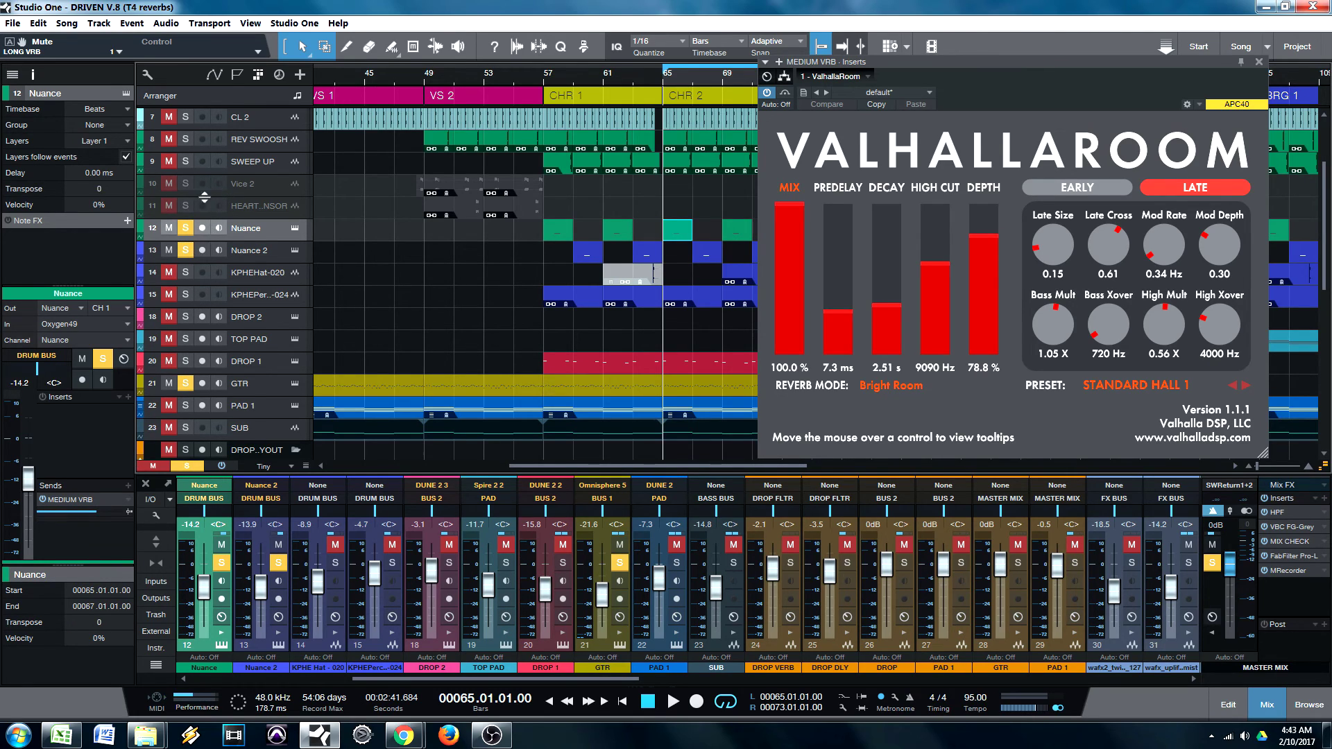
# Take GTR out of solo and audition the Nuance parts from bar 65.
pyautogui.click(186, 229)
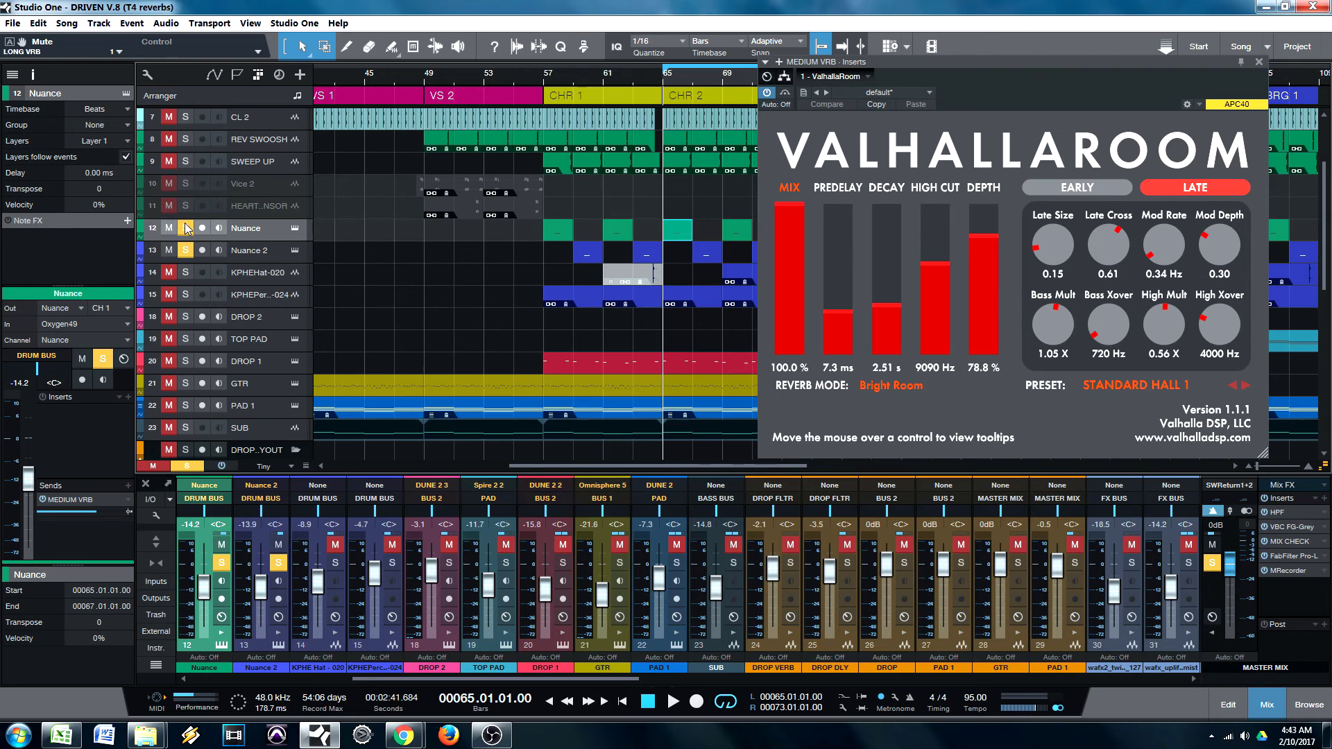
pyautogui.press('space')
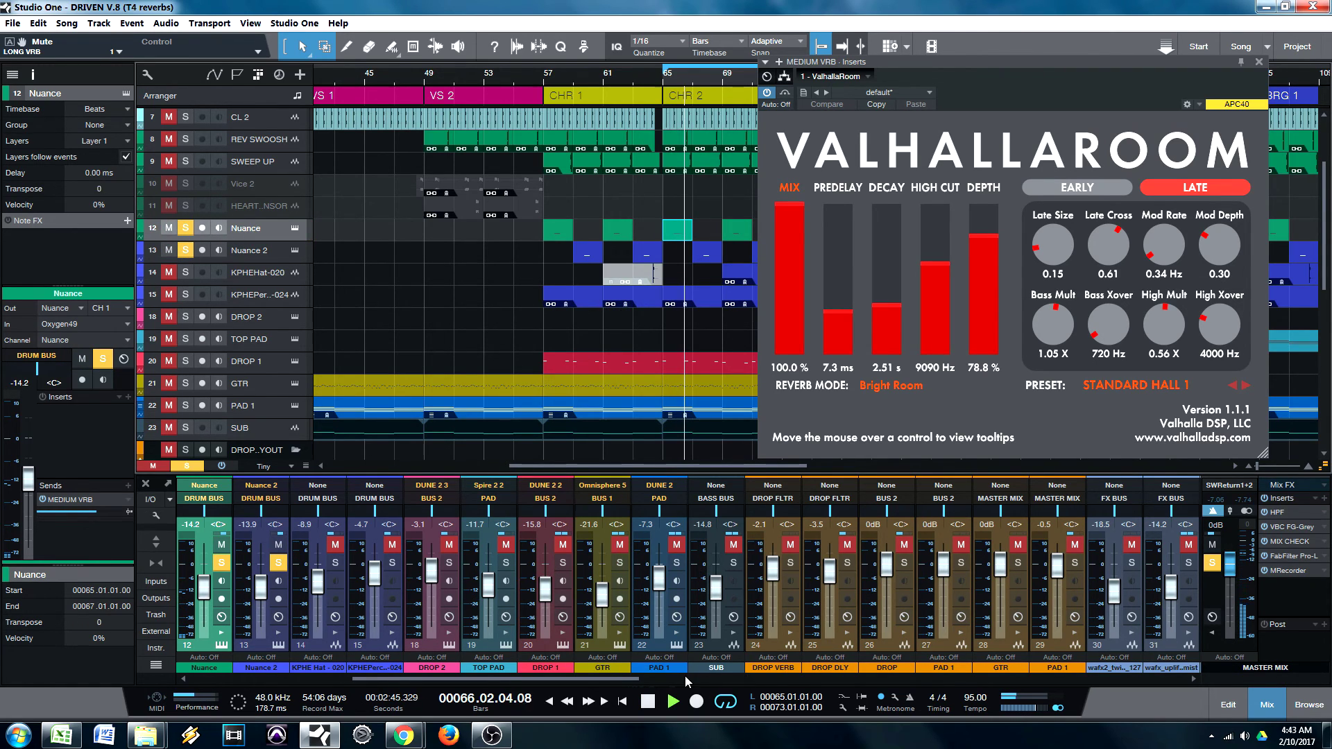
pyautogui.press('space')
# Solo the MEDIUM and LONG VRB returns and start playback.
pyautogui.moveTo(579, 677); pyautogui.dragTo(957, 679)
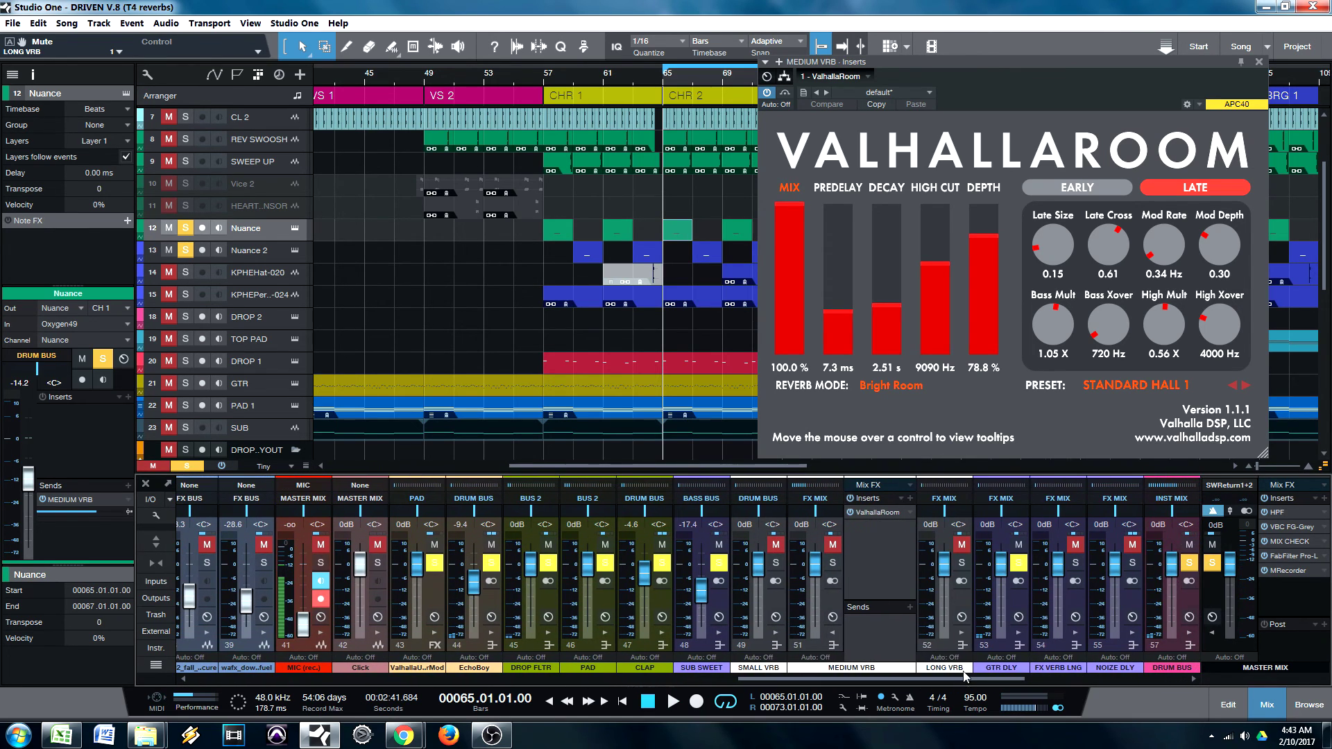
pyautogui.click(832, 562)
pyautogui.click(833, 544)
pyautogui.click(961, 563)
pyautogui.click(961, 544)
pyautogui.press('space')
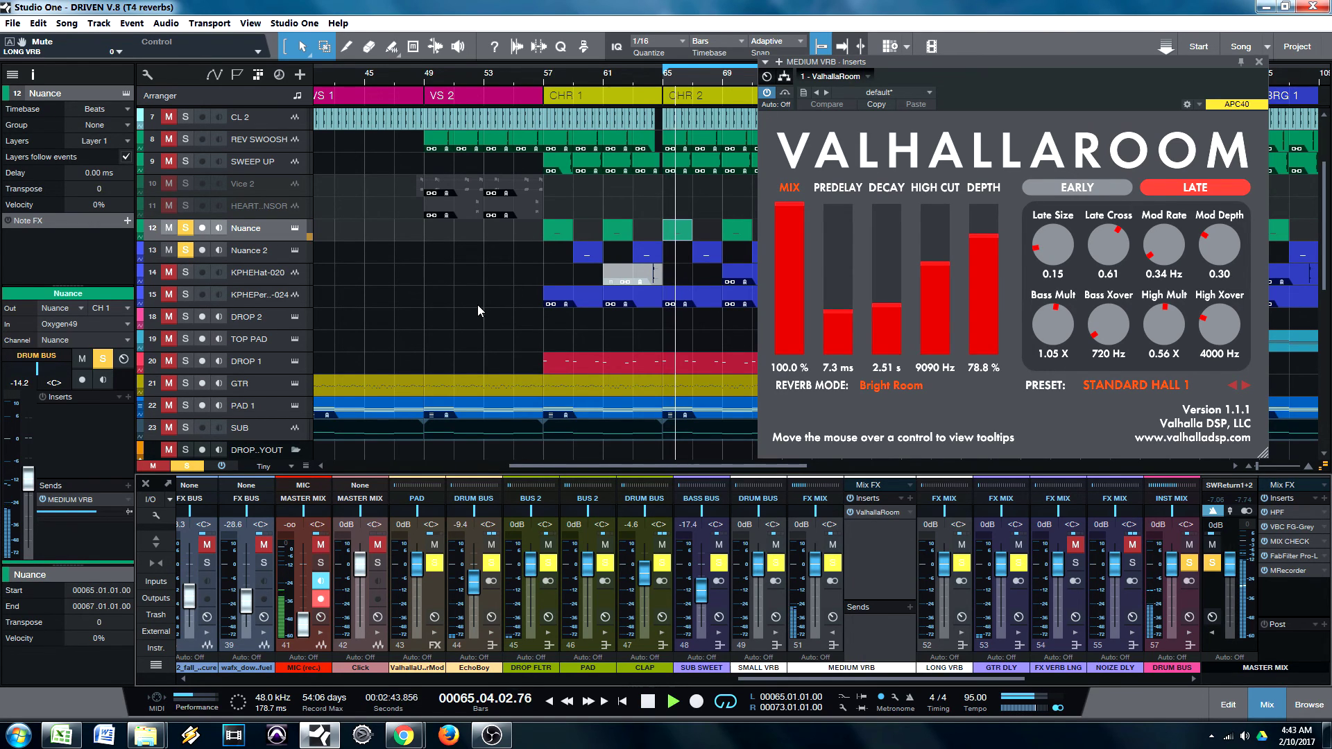
# Stop, clear the Nuance and Nuance 2 solos, mute Nuance and play again.
pyautogui.press('space')
pyautogui.click(187, 231)
pyautogui.click(186, 251)
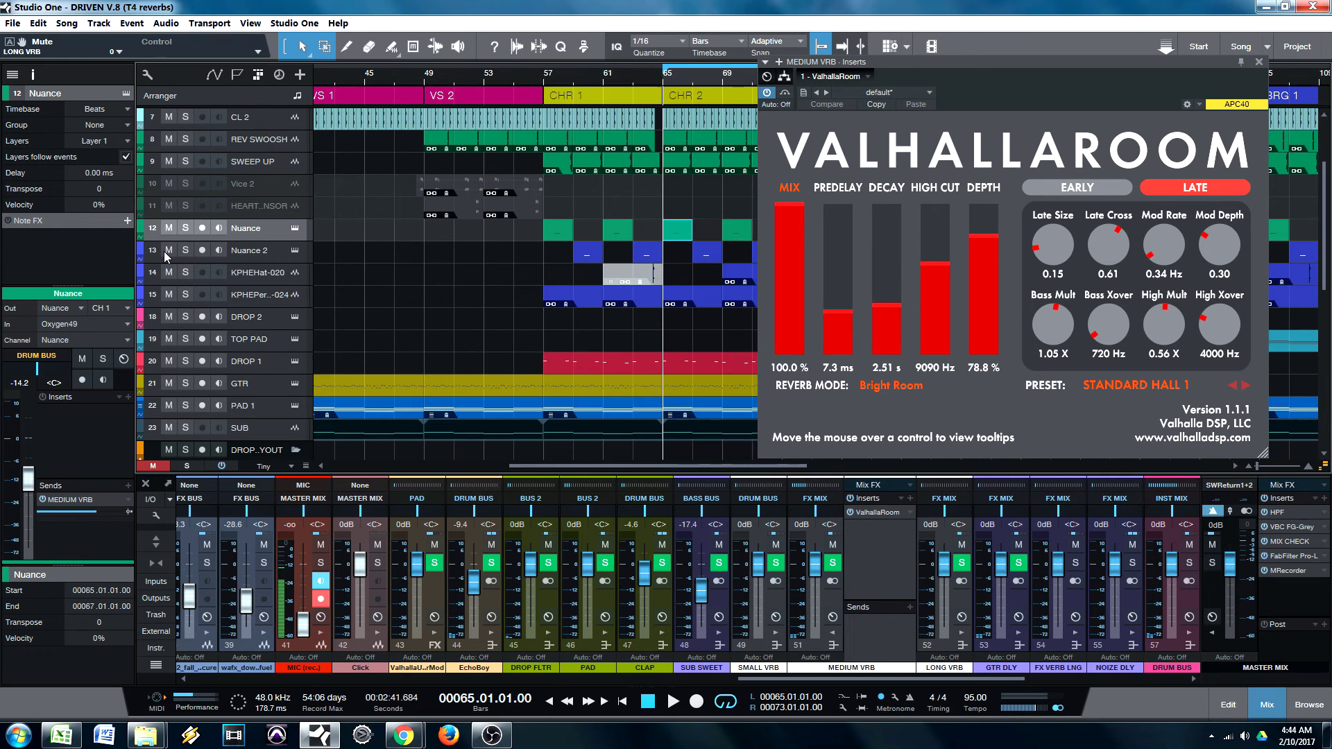
pyautogui.click(169, 229)
pyautogui.press('space')
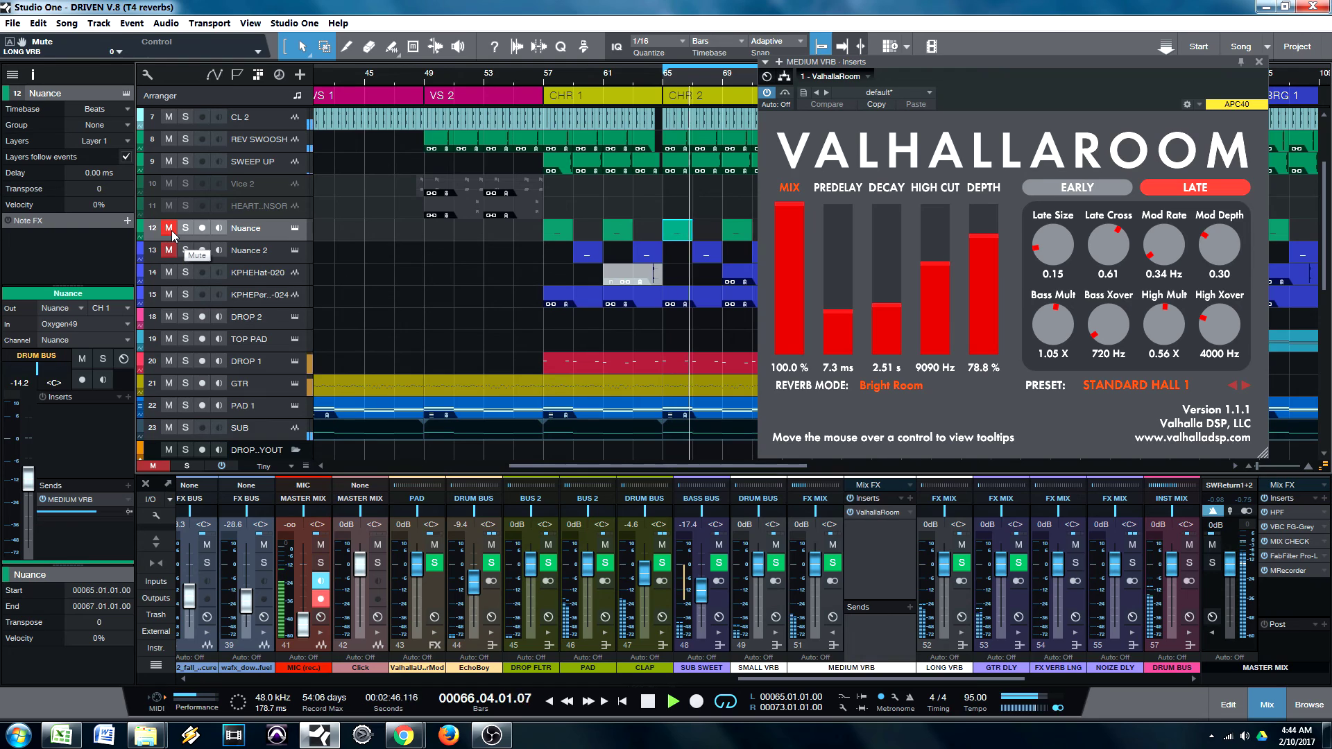
# Unmute Nuance and Nuance 2 while listening, then stop playback.
pyautogui.moveTo(988, 94); pyautogui.dragTo(1051, 89)
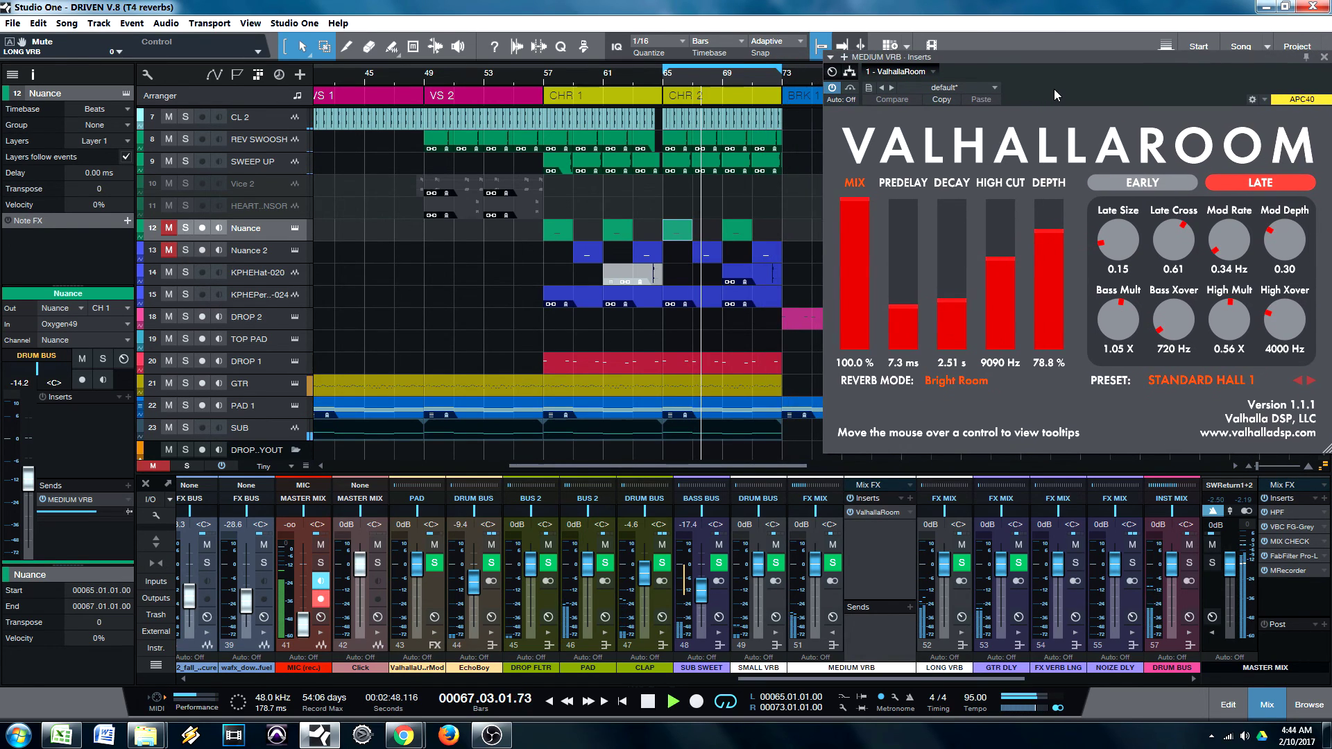
pyautogui.click(169, 231)
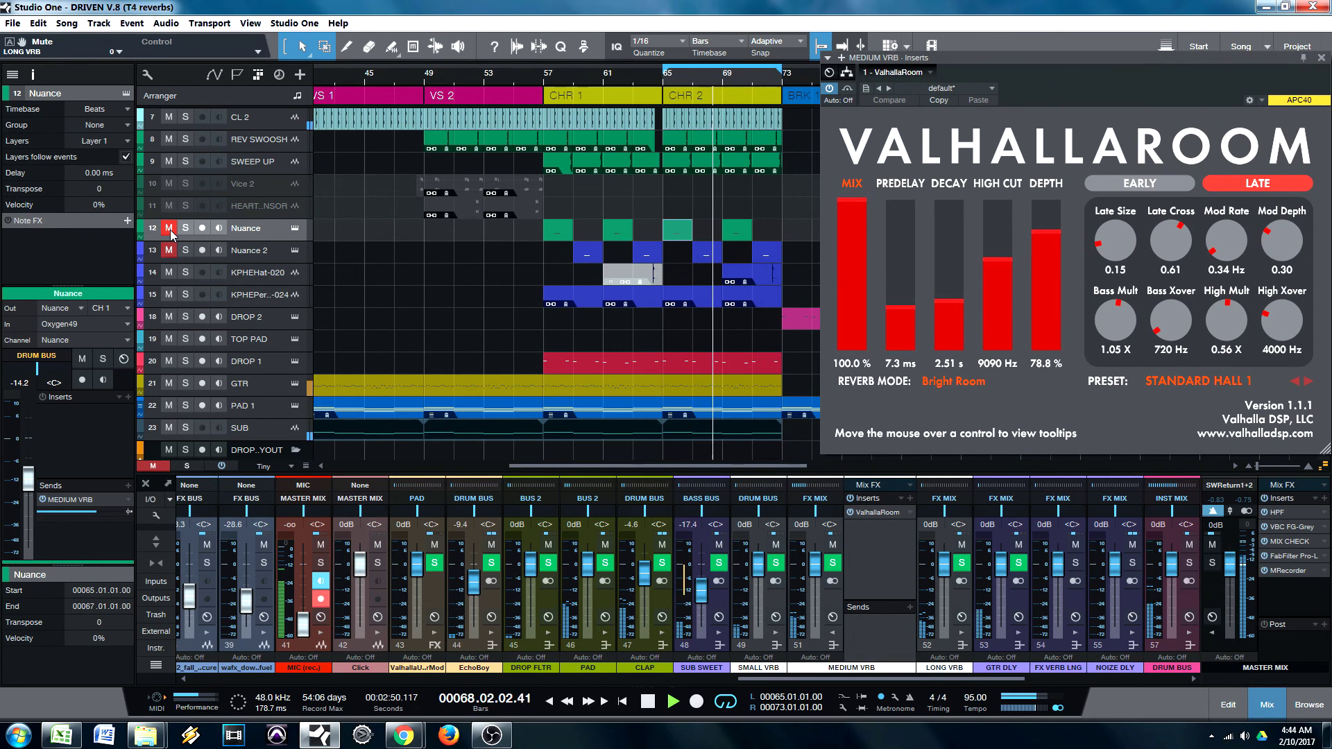
pyautogui.click(168, 250)
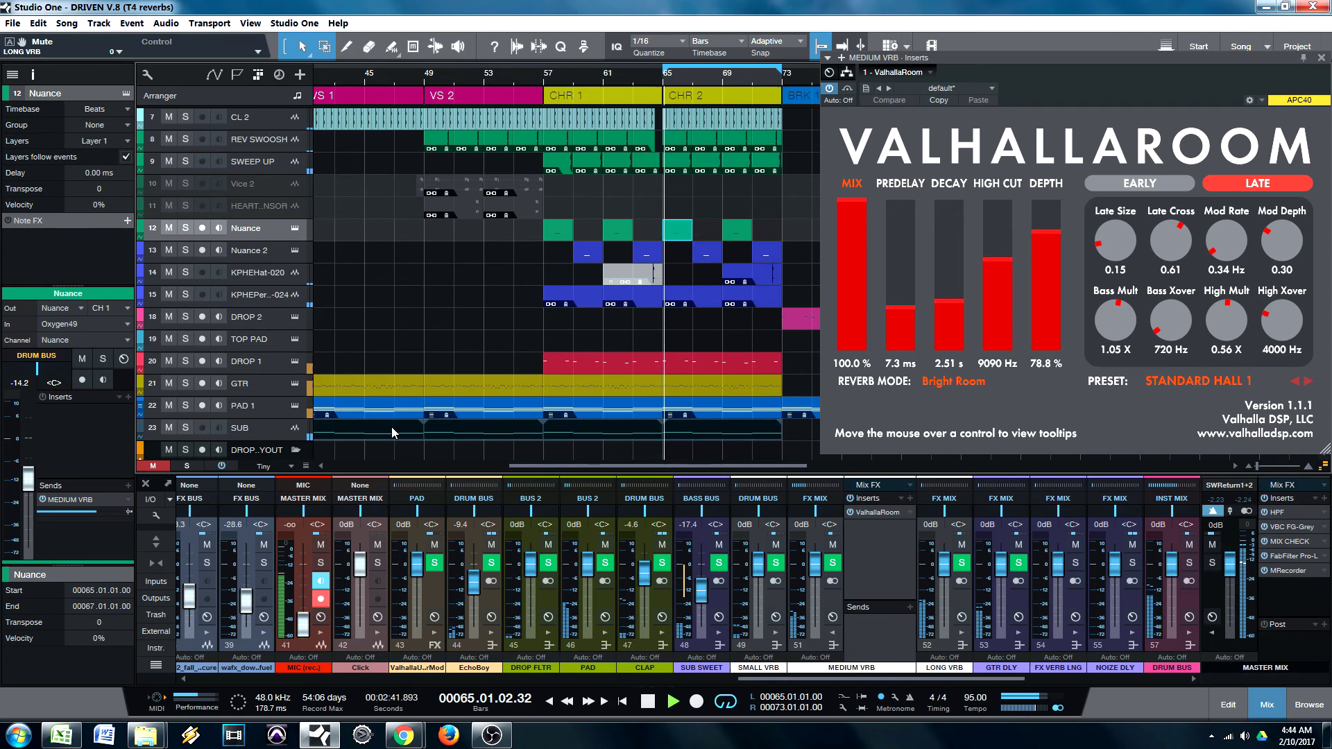
pyautogui.press('space')
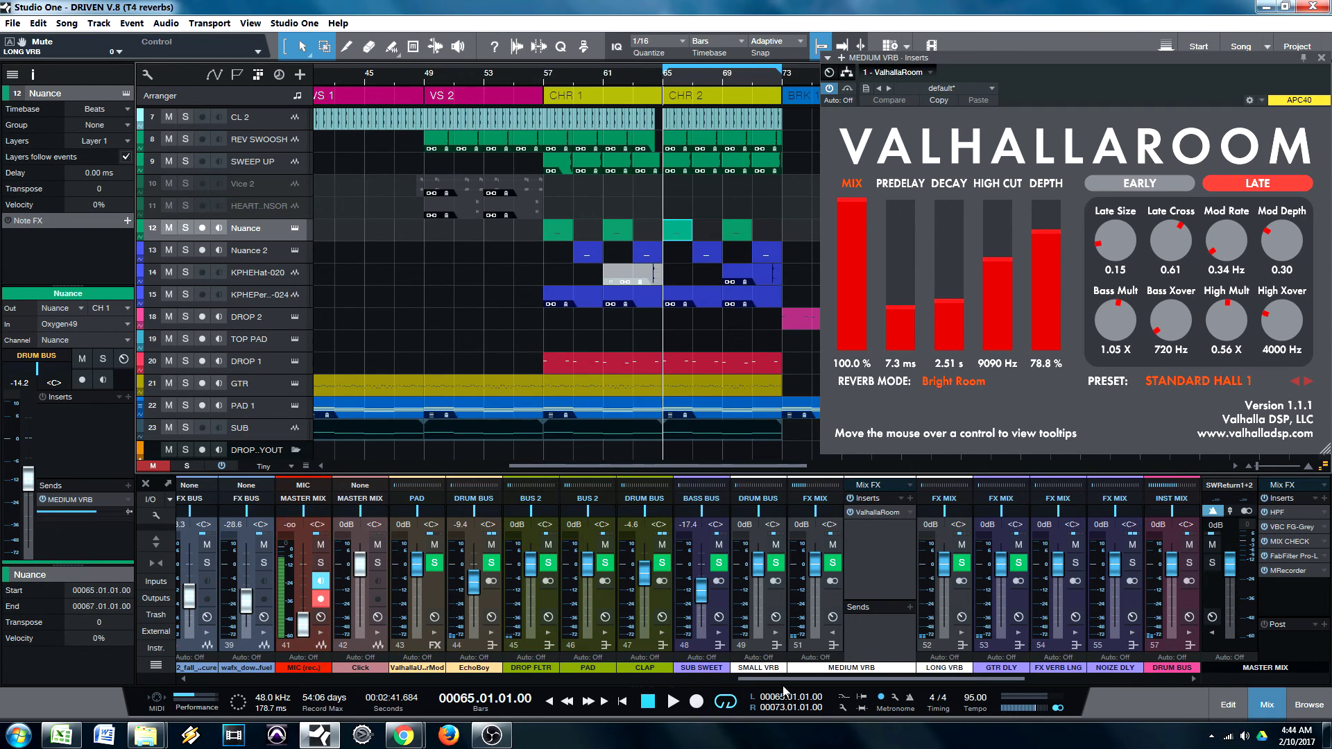
# Select the LONG VRB and MEDIUM VRB return channels in the mixer.
pyautogui.hscroll(1, 780, 681)
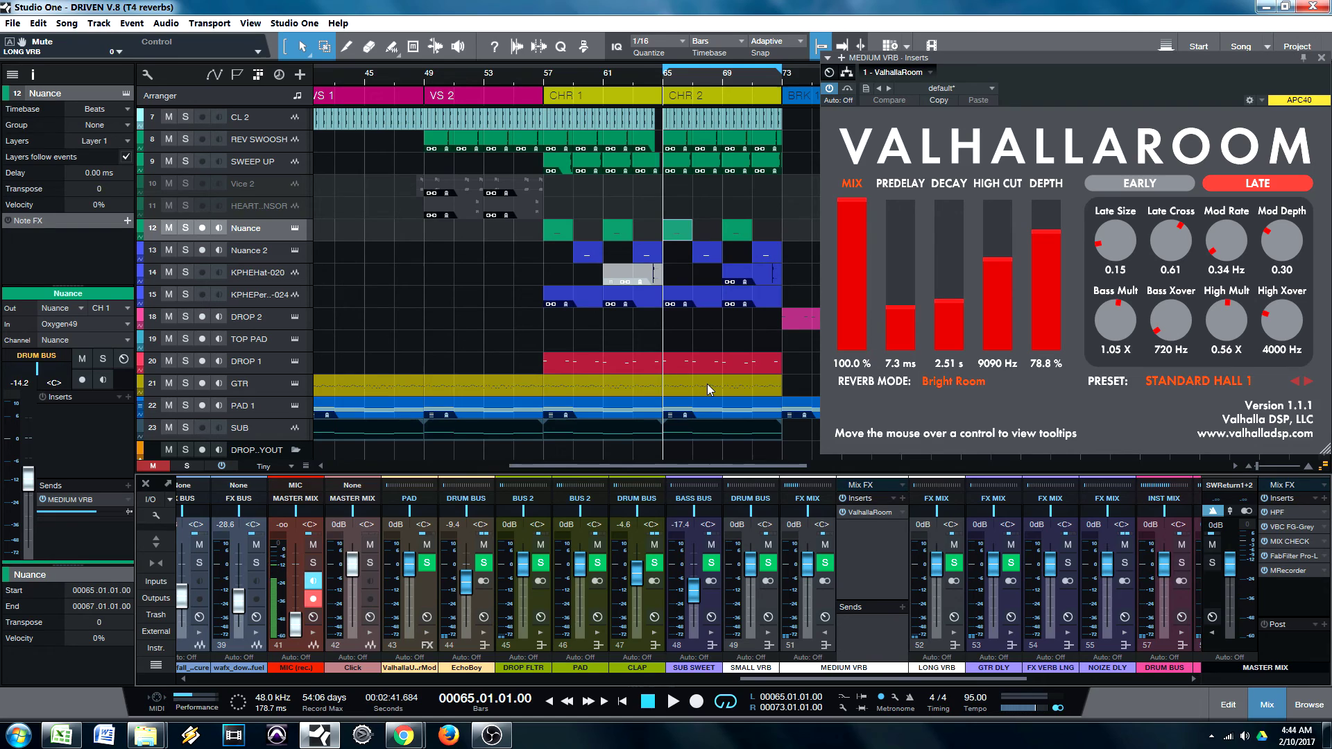
pyautogui.click(872, 646)
pyautogui.click(868, 647)
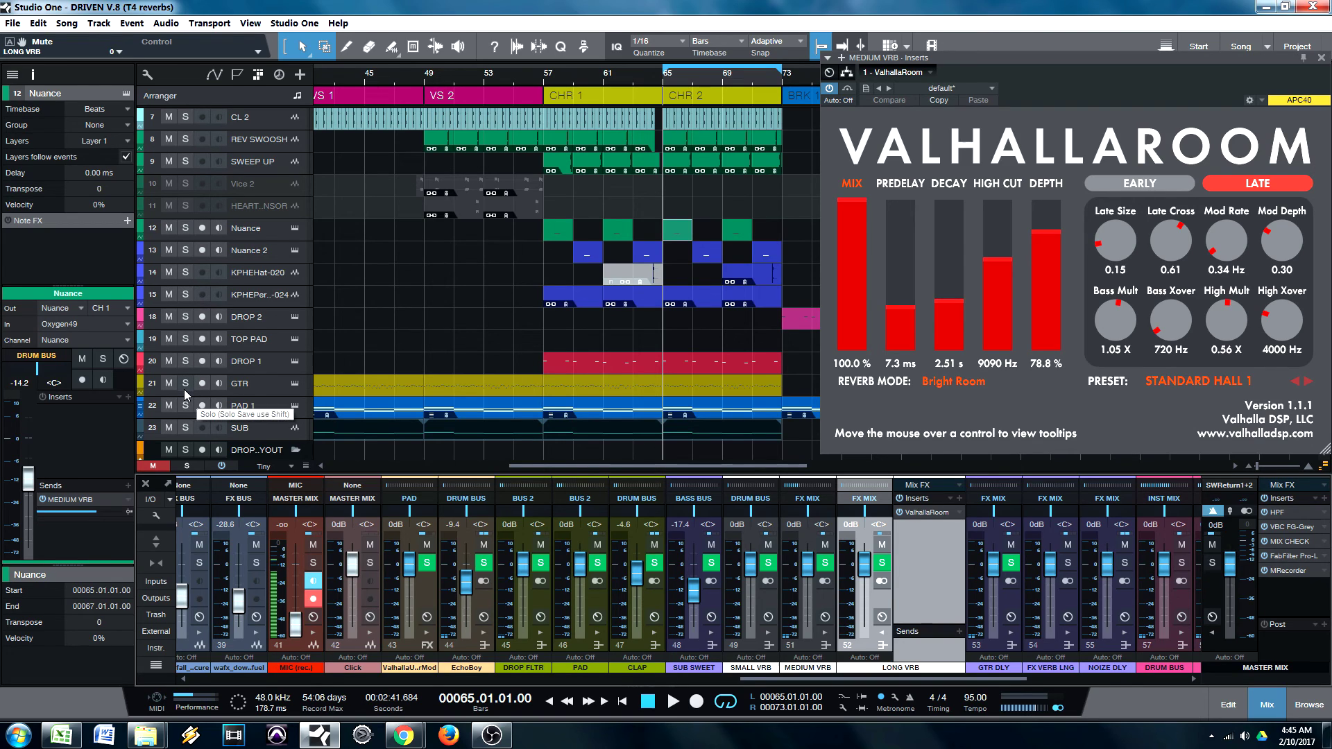
pyautogui.click(806, 649)
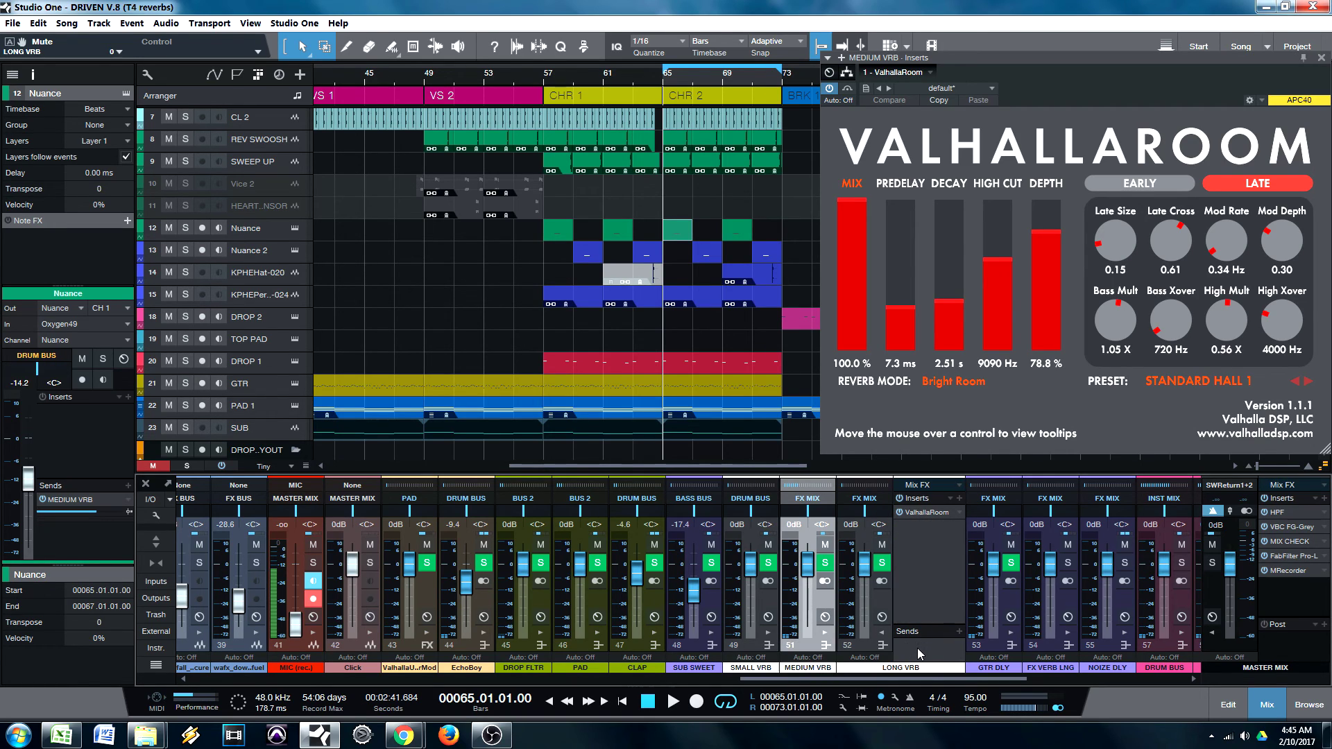
pyautogui.click(917, 649)
pyautogui.click(806, 649)
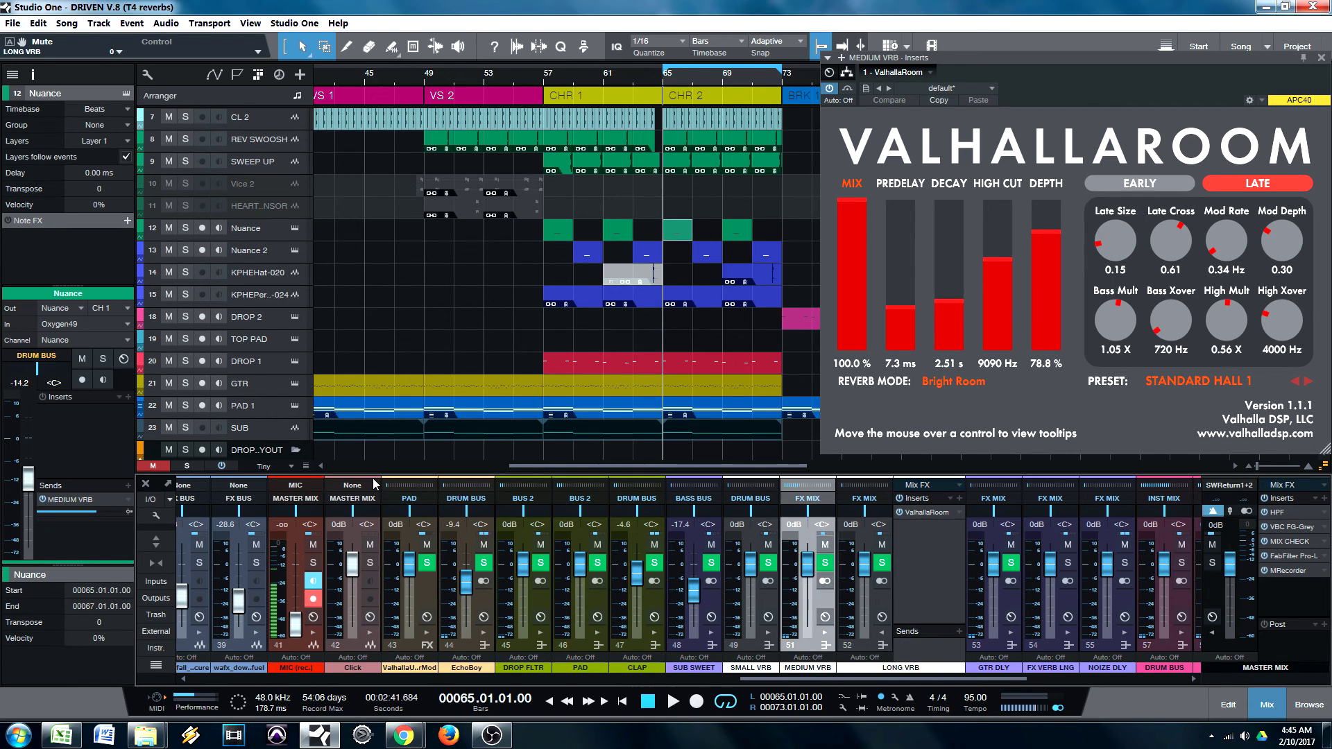
# Solo GTR, Nuance, Nuance 2 and DROP 1, and select DROP 1.
pyautogui.click(185, 383)
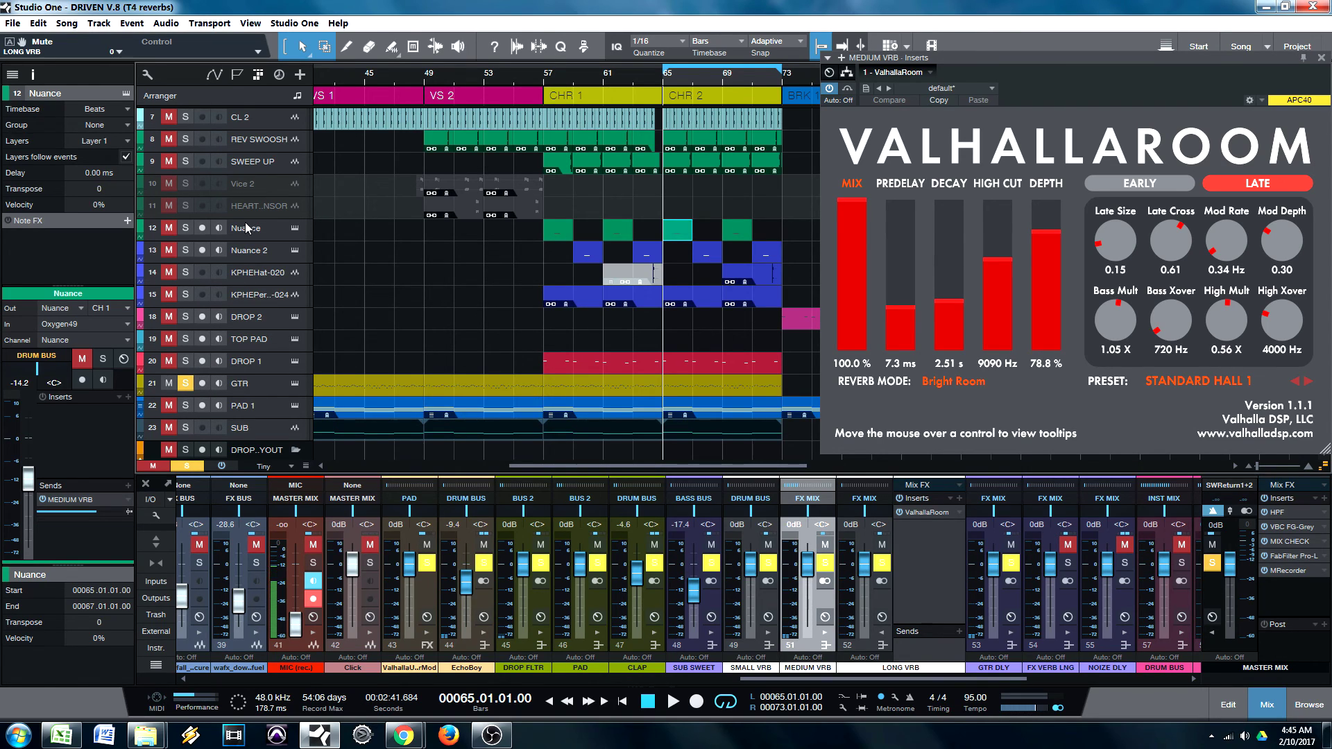
pyautogui.click(185, 227)
pyautogui.click(185, 250)
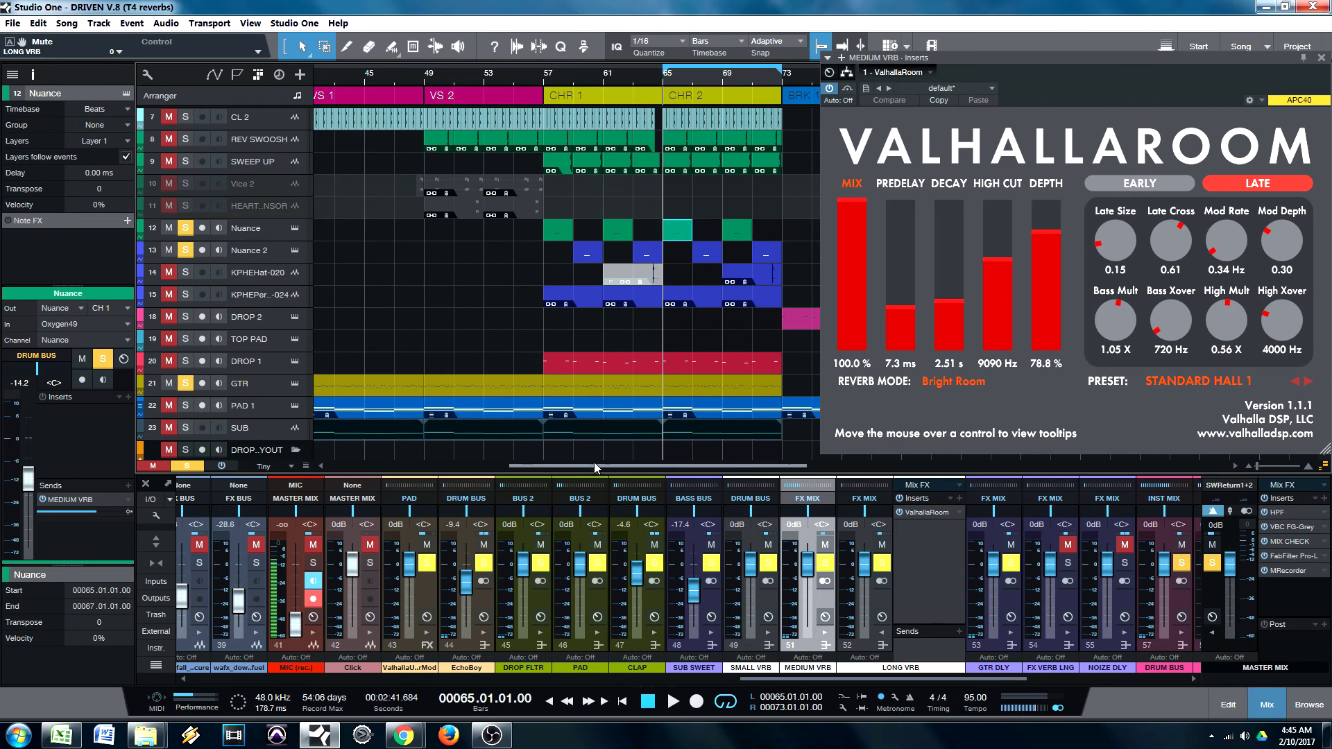
pyautogui.click(185, 362)
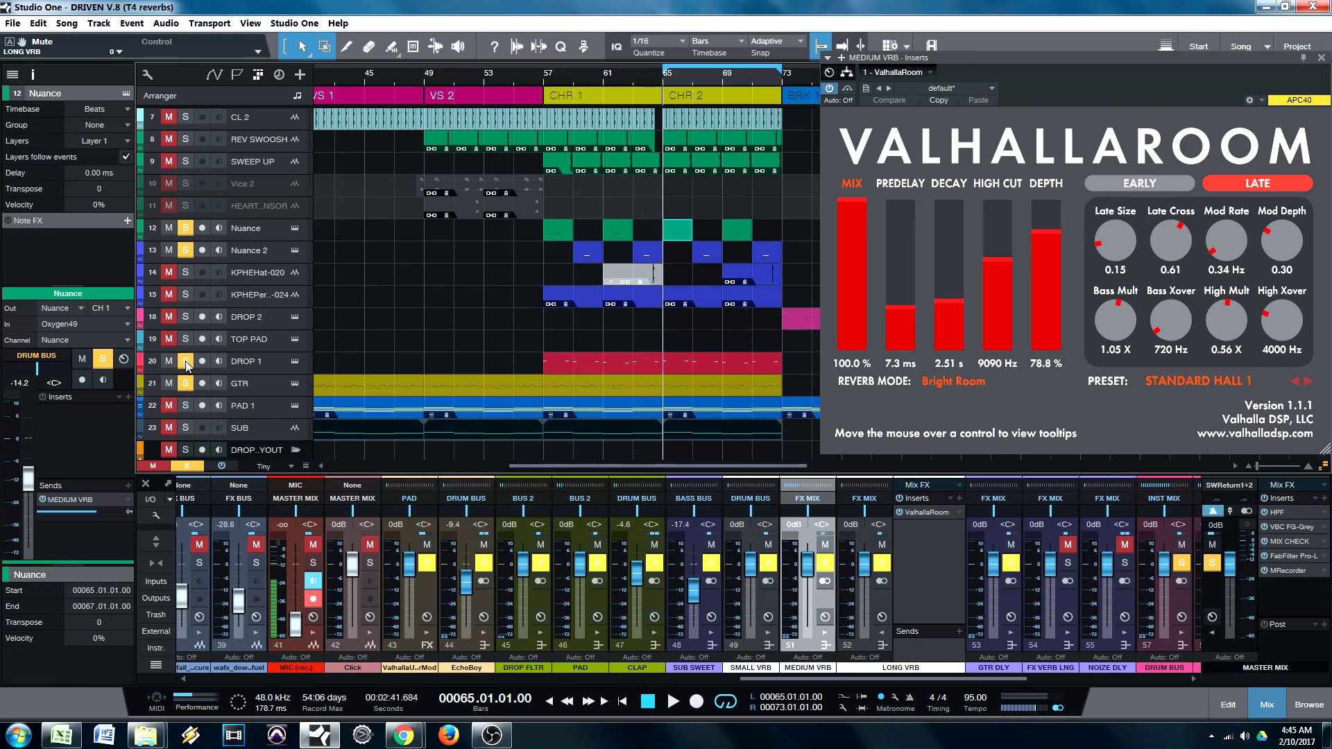
pyautogui.click(265, 362)
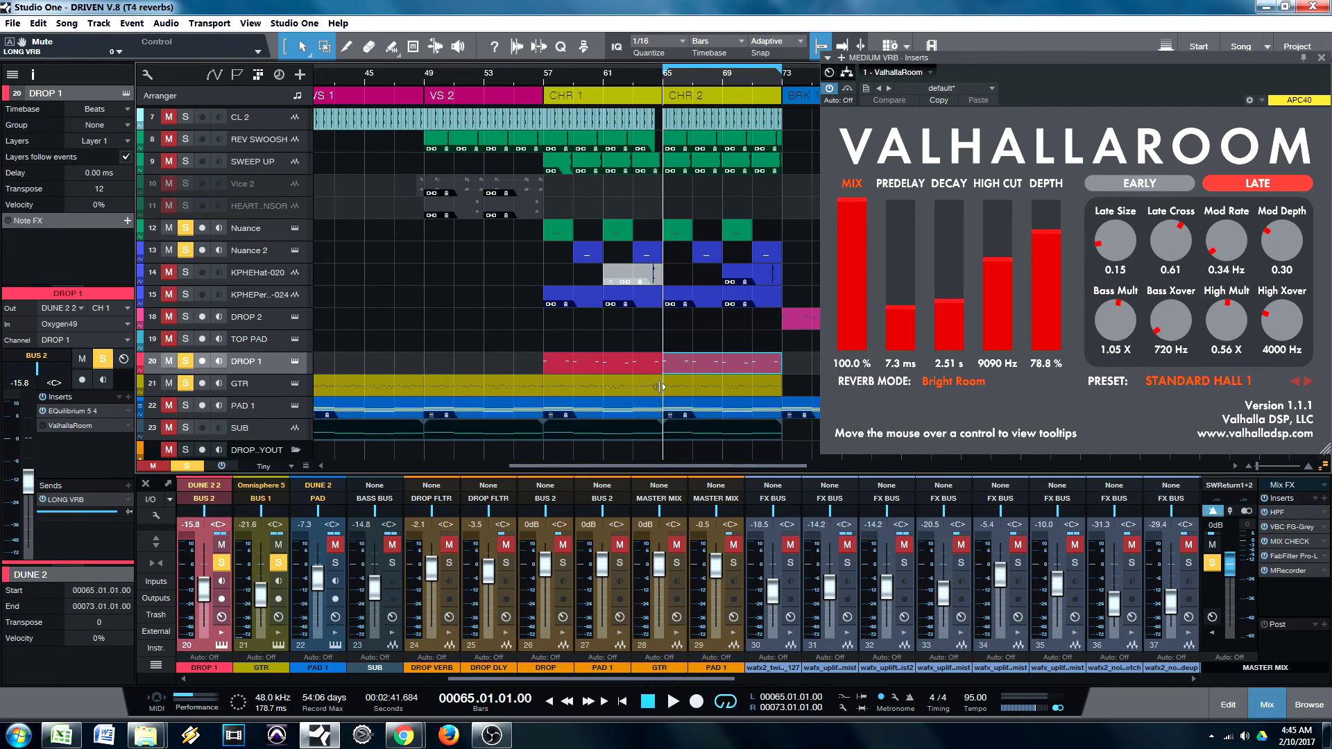
pyautogui.press('space')
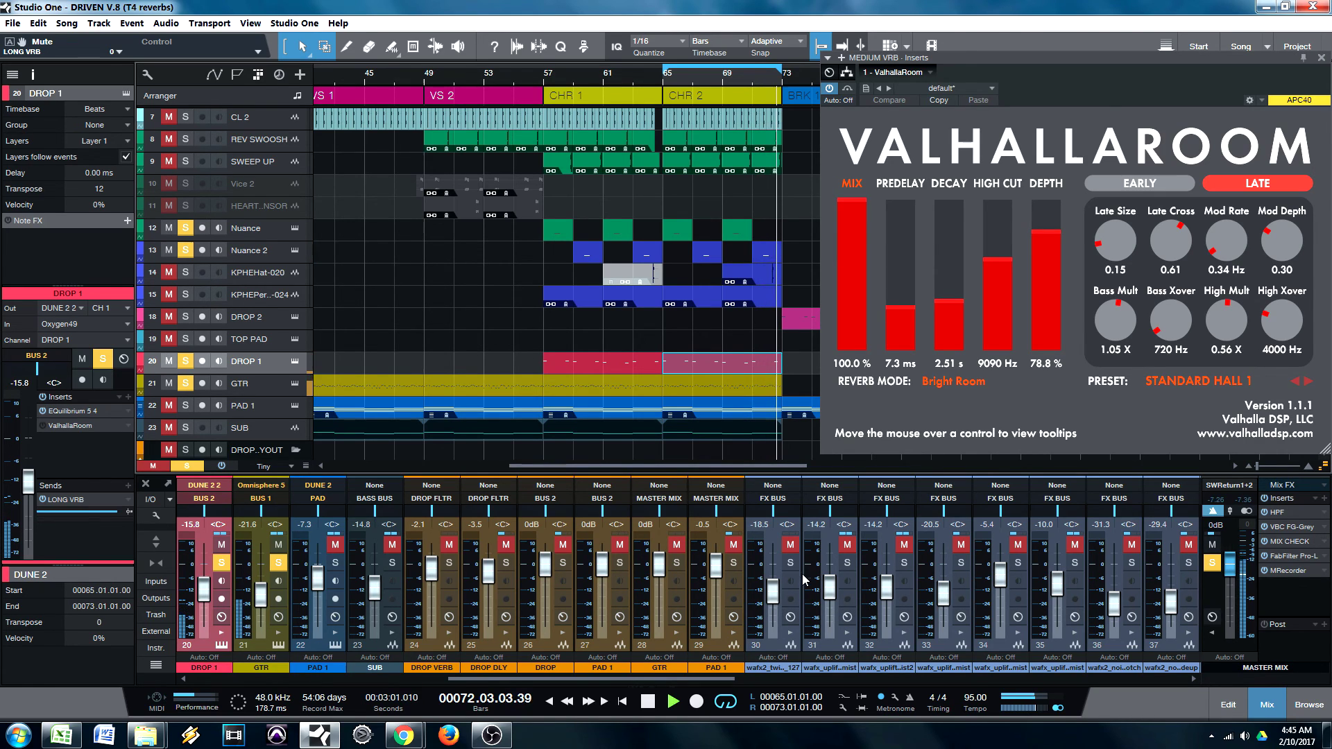
pyautogui.press('space')
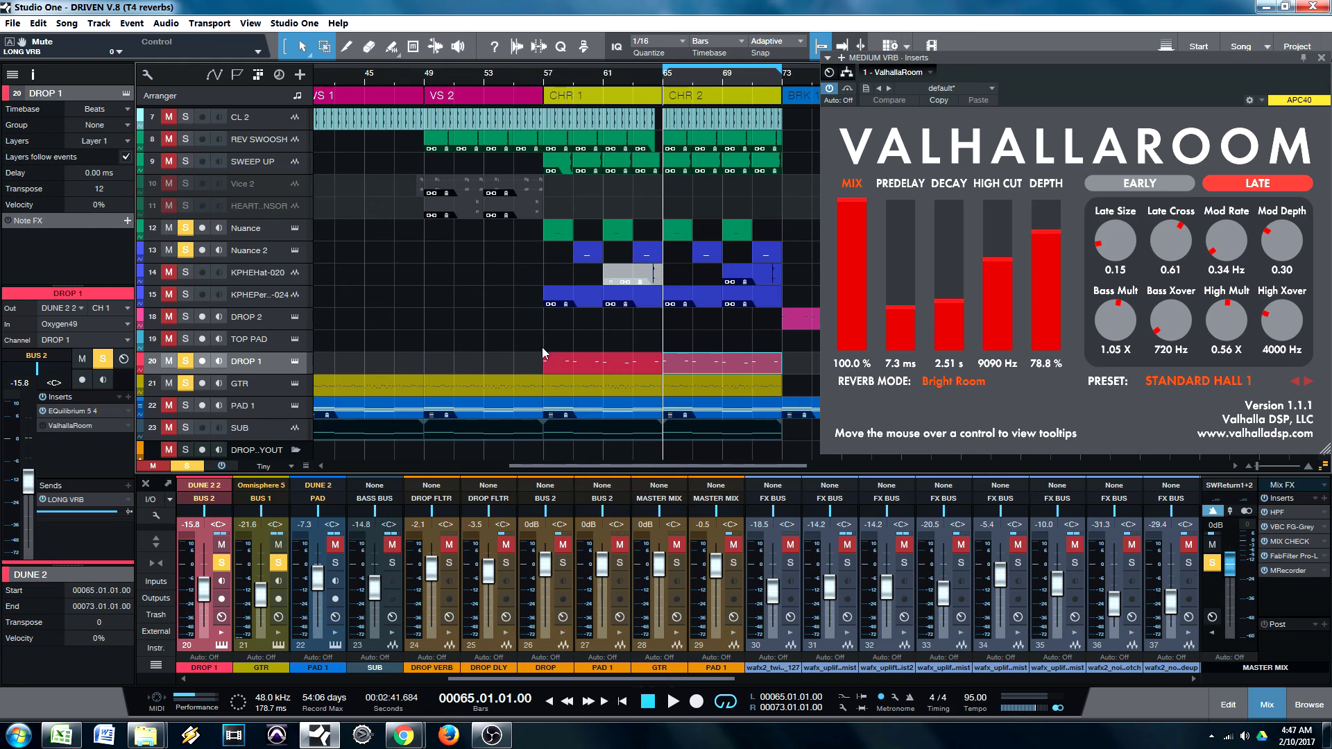
# Start playback and solo KICK, HATS 1, SHKR and SUB PERC.
pyautogui.scroll(2, 247, 246)
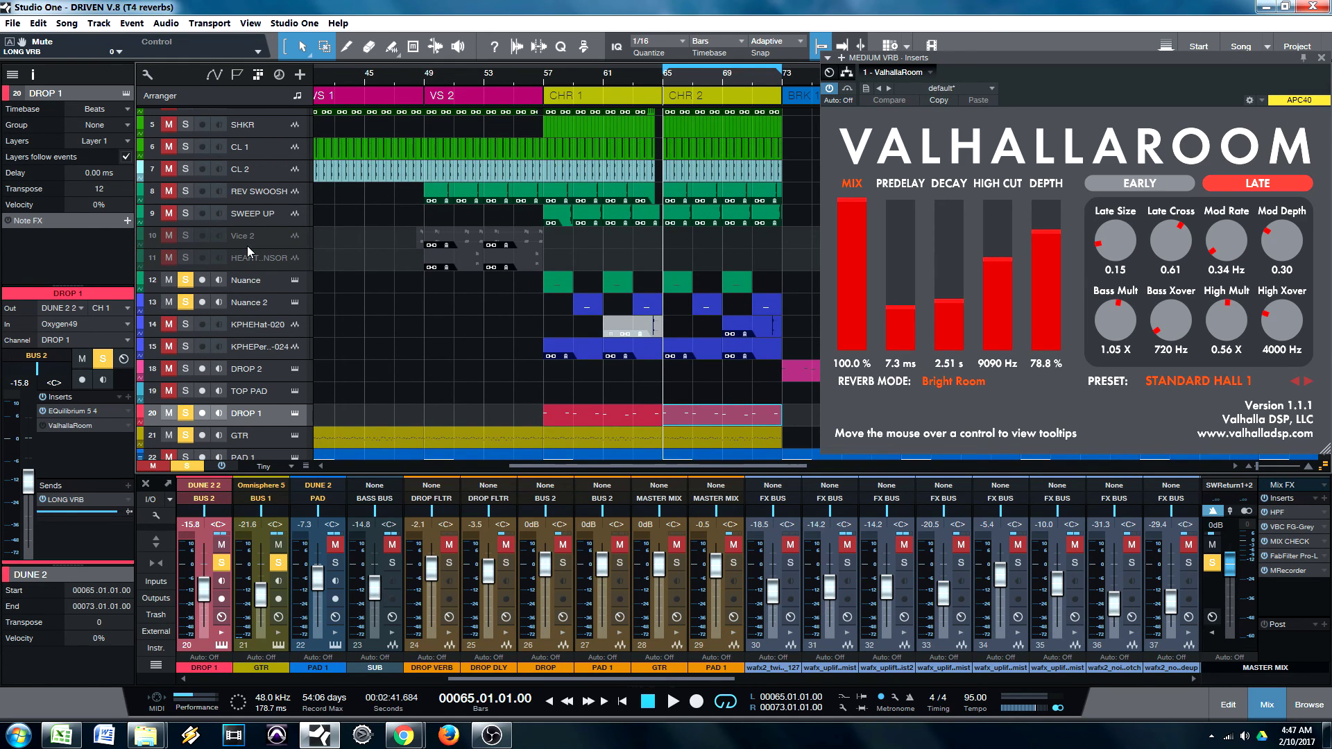
pyautogui.scroll(2, 247, 245)
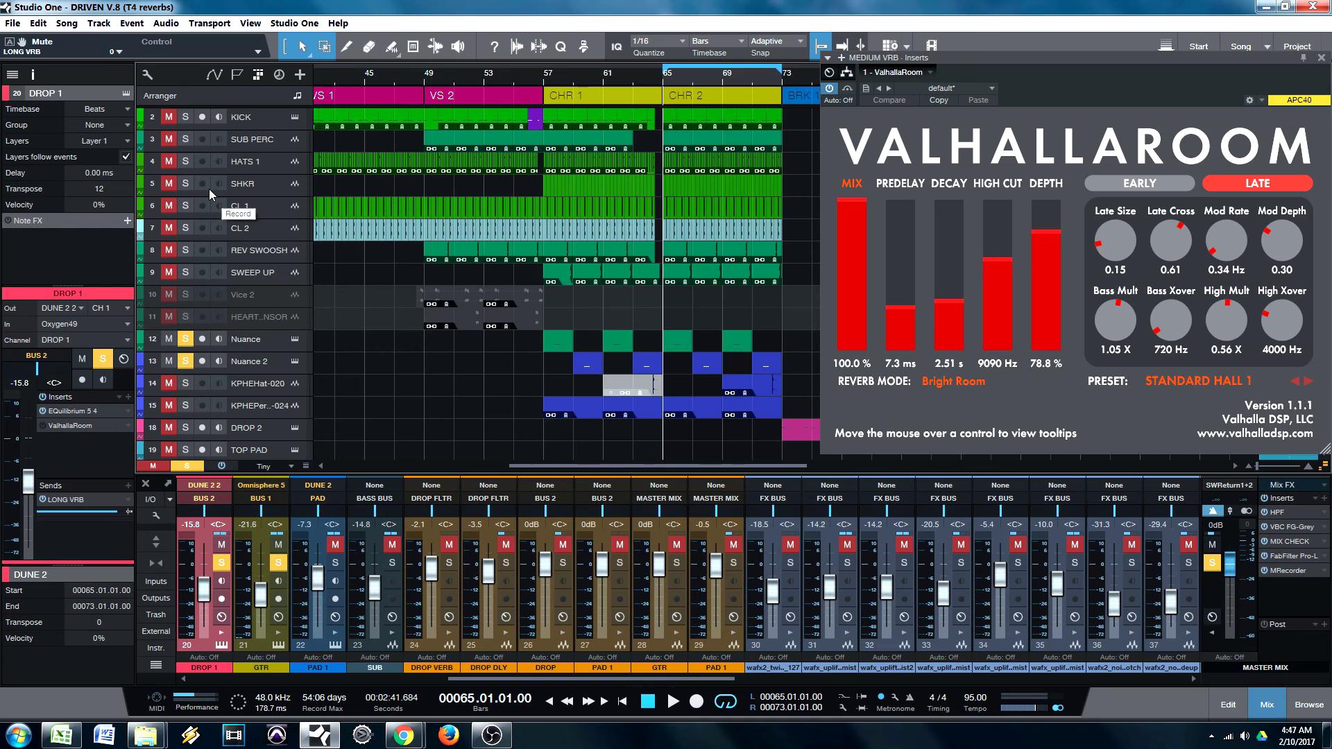
pyautogui.press('space')
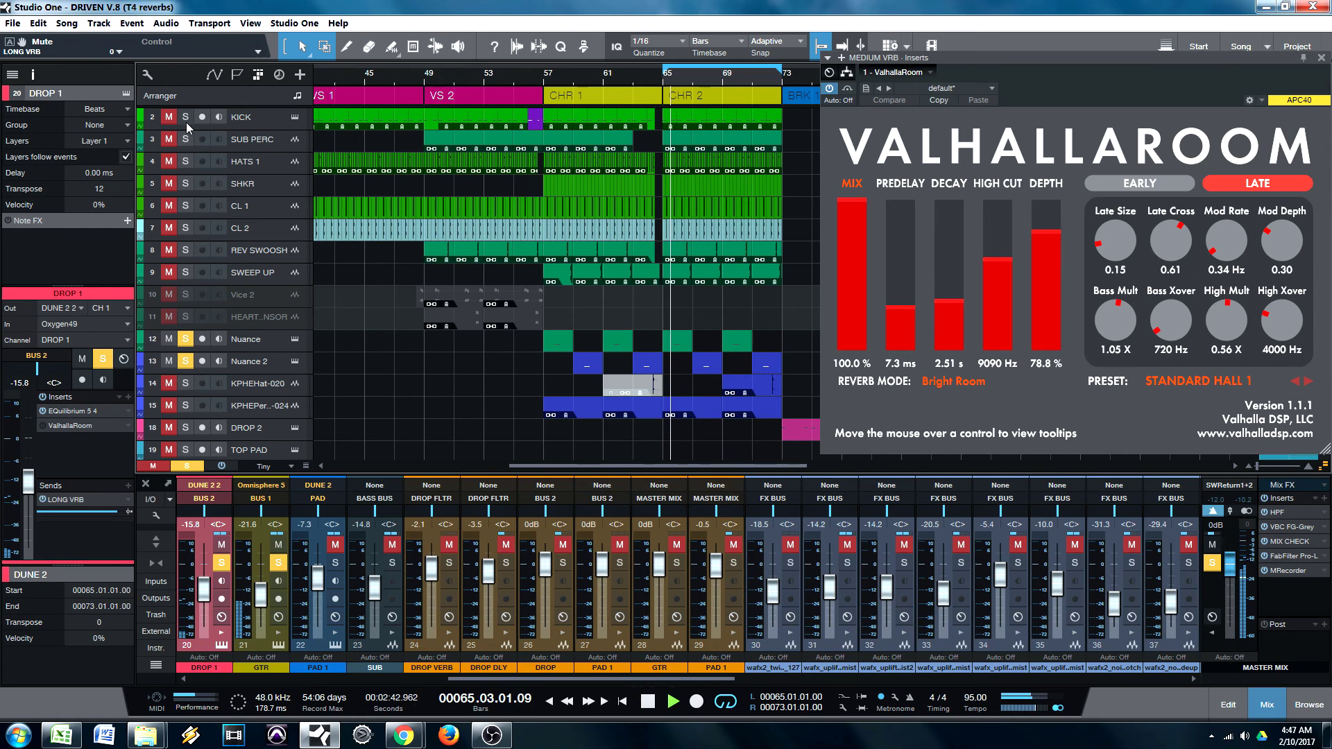
pyautogui.click(186, 119)
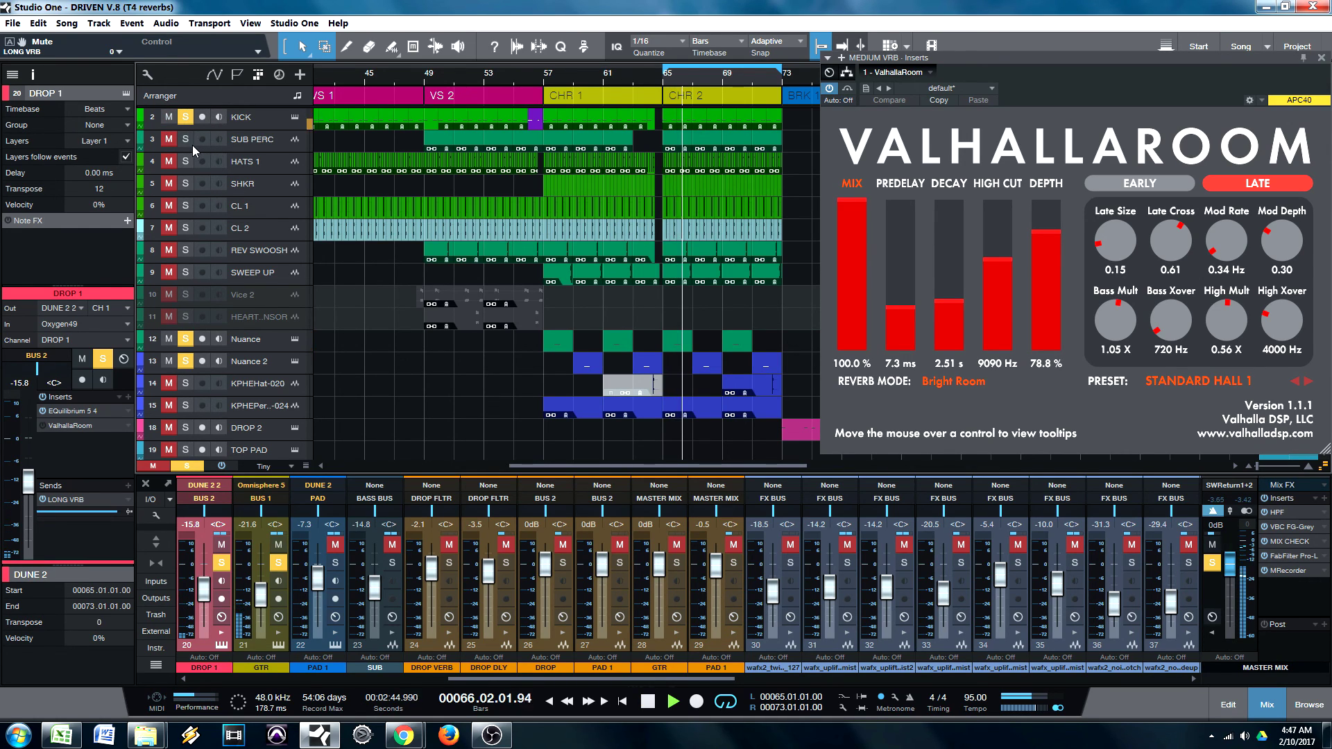
pyautogui.click(185, 161)
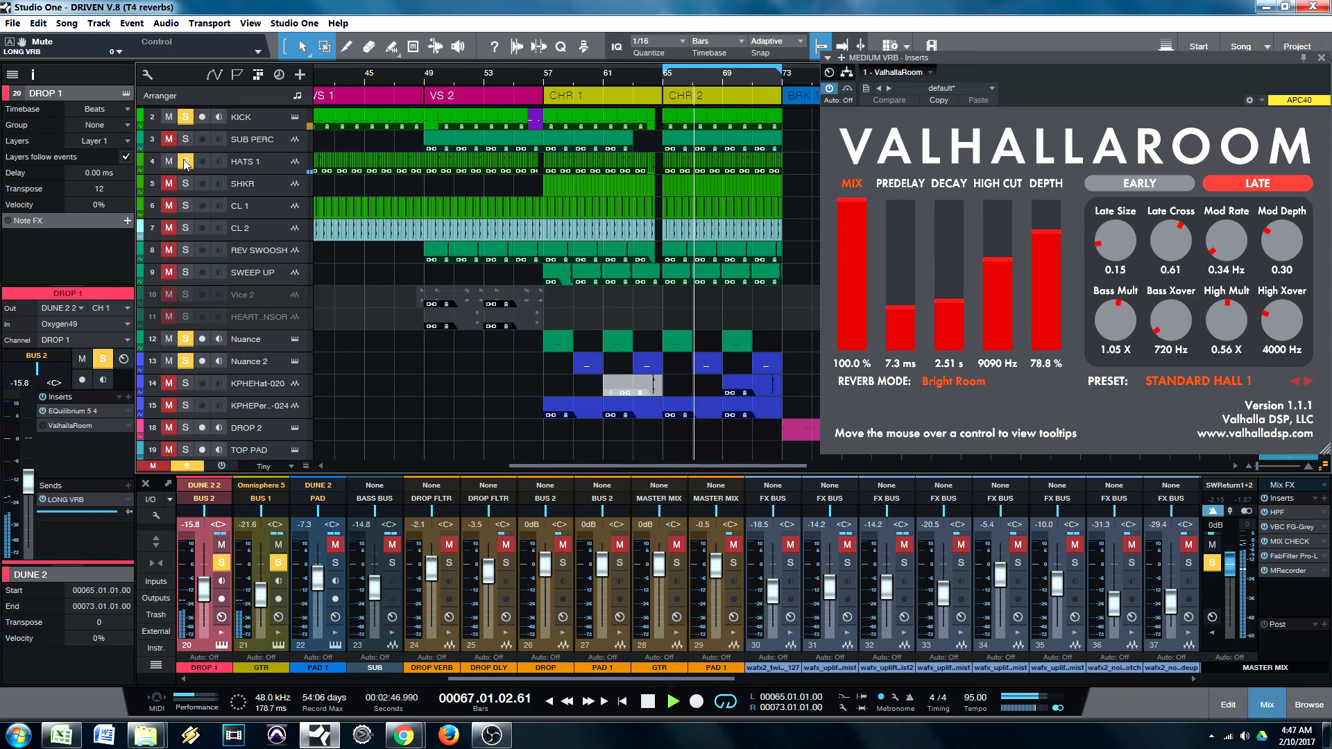
pyautogui.click(185, 184)
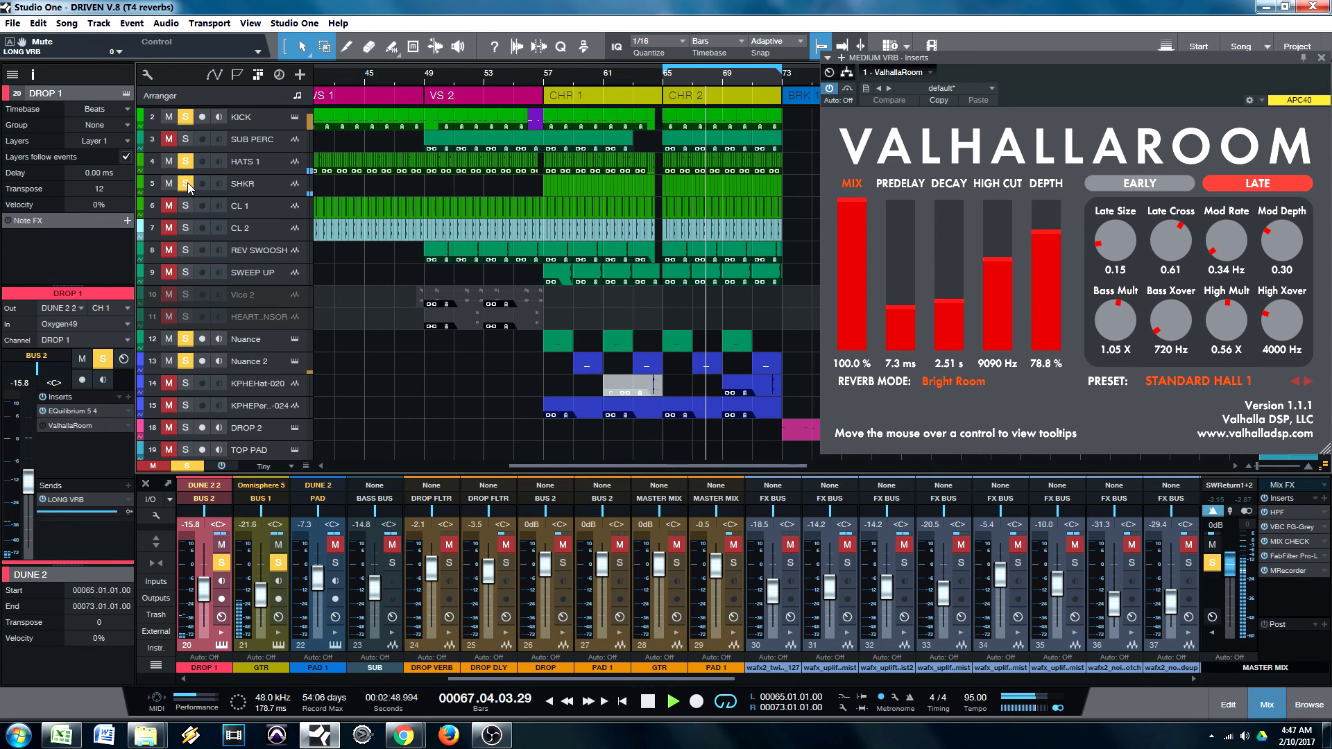
pyautogui.click(185, 138)
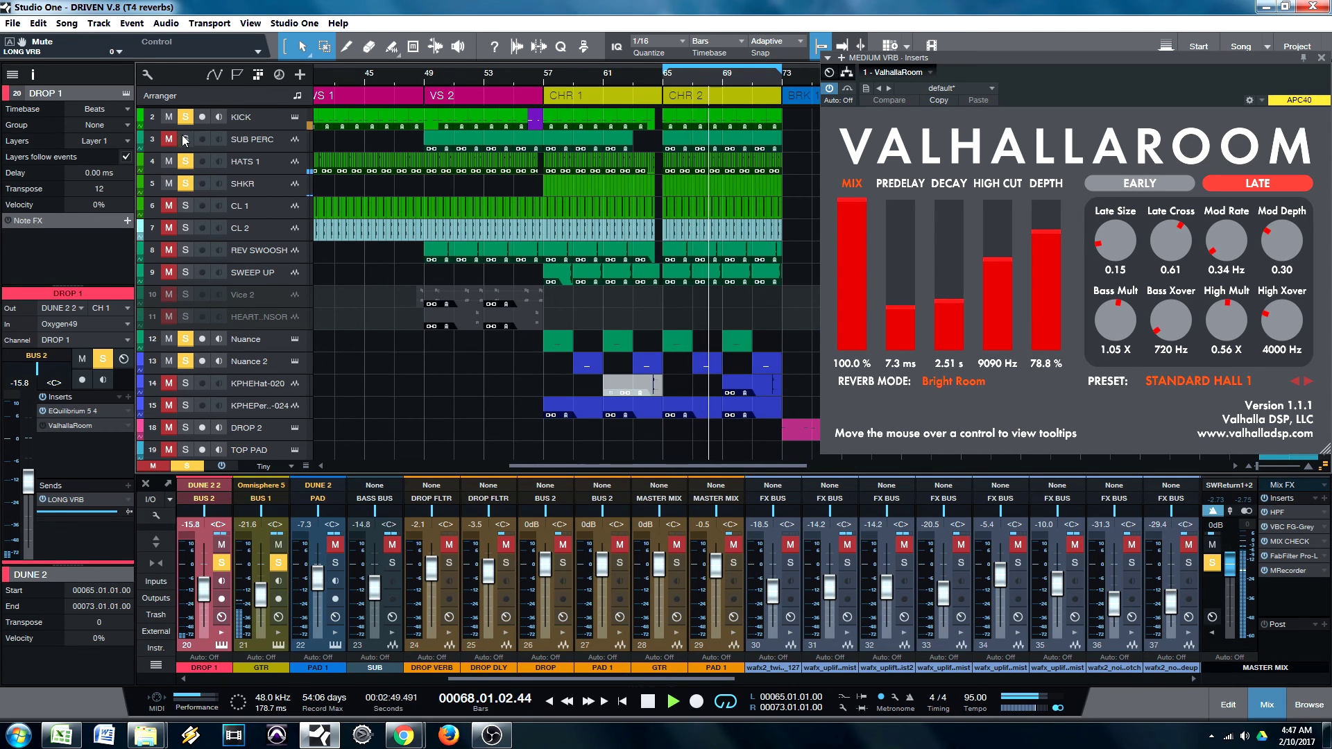
# Add CL 1, CL 2, REV SWOOSH, SWEEP UP, PAD 1 and SUB to the solo.
pyautogui.click(185, 206)
pyautogui.click(185, 227)
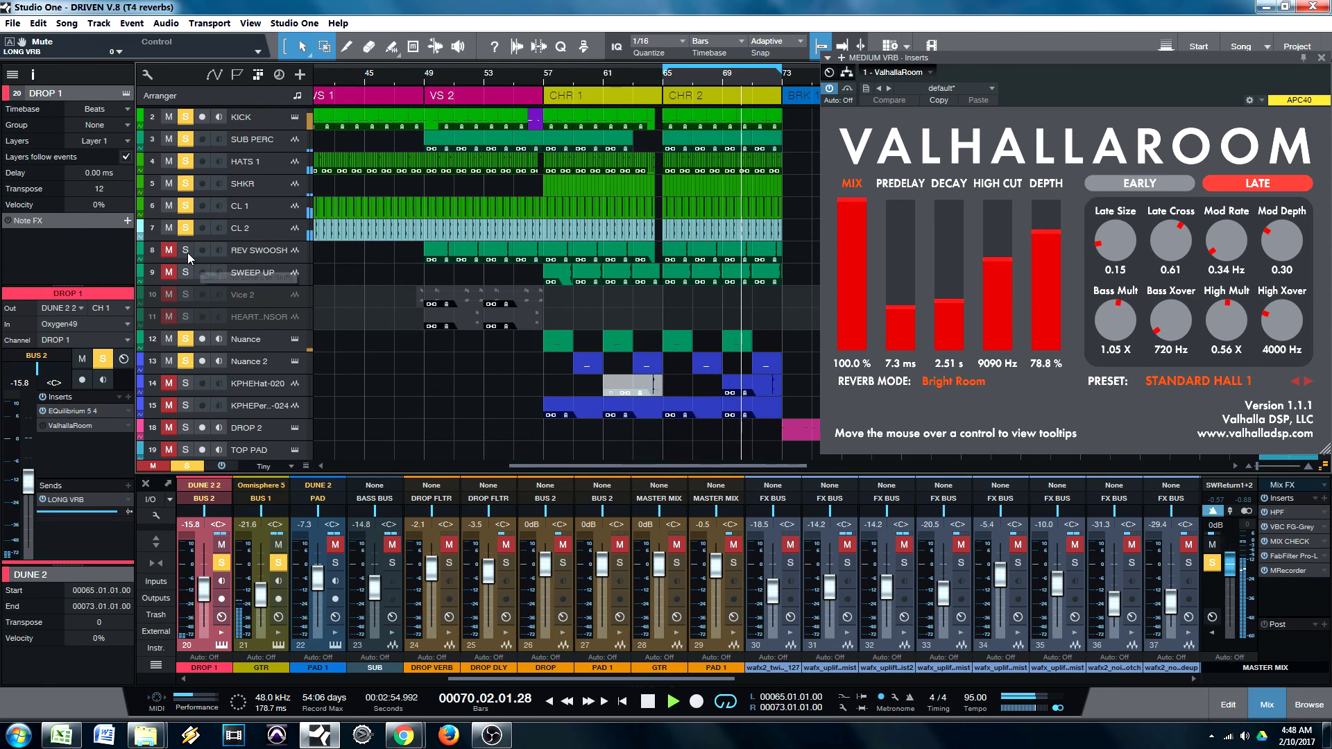
pyautogui.click(185, 250)
pyautogui.click(186, 272)
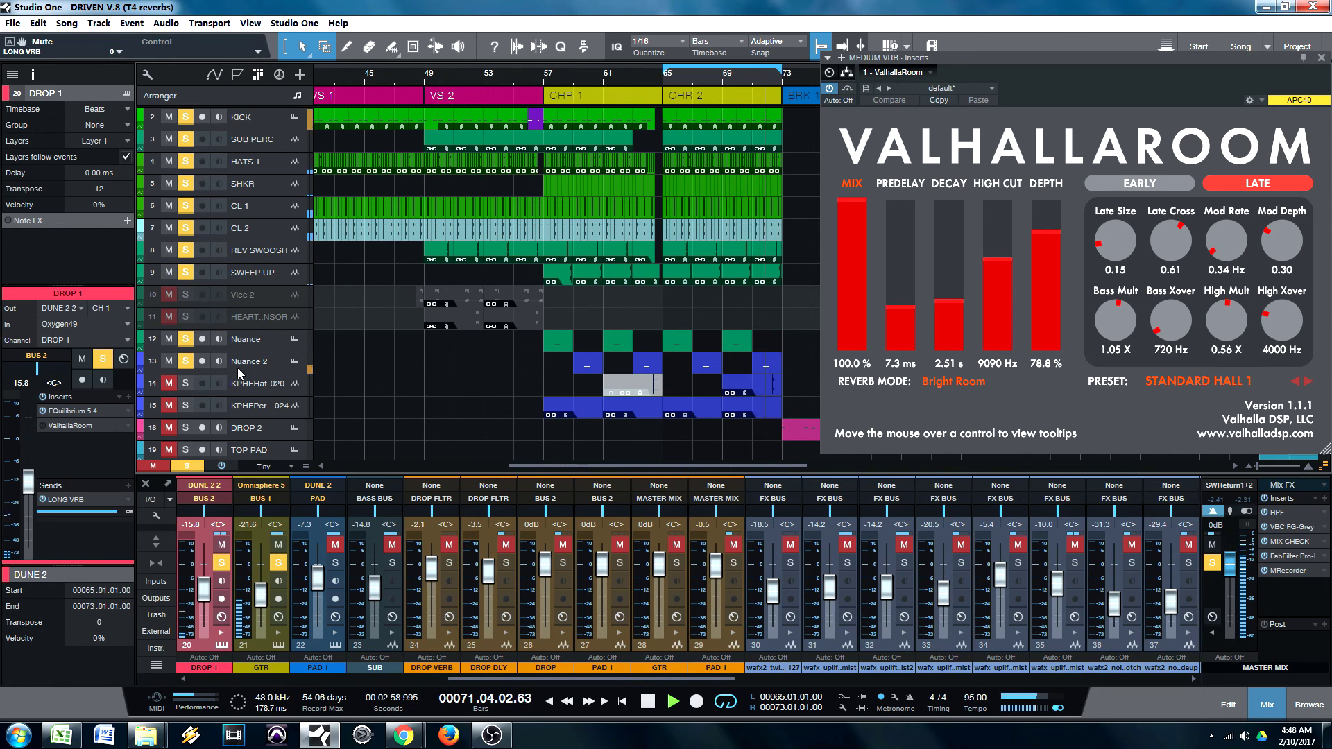
pyautogui.scroll(-5, 238, 372)
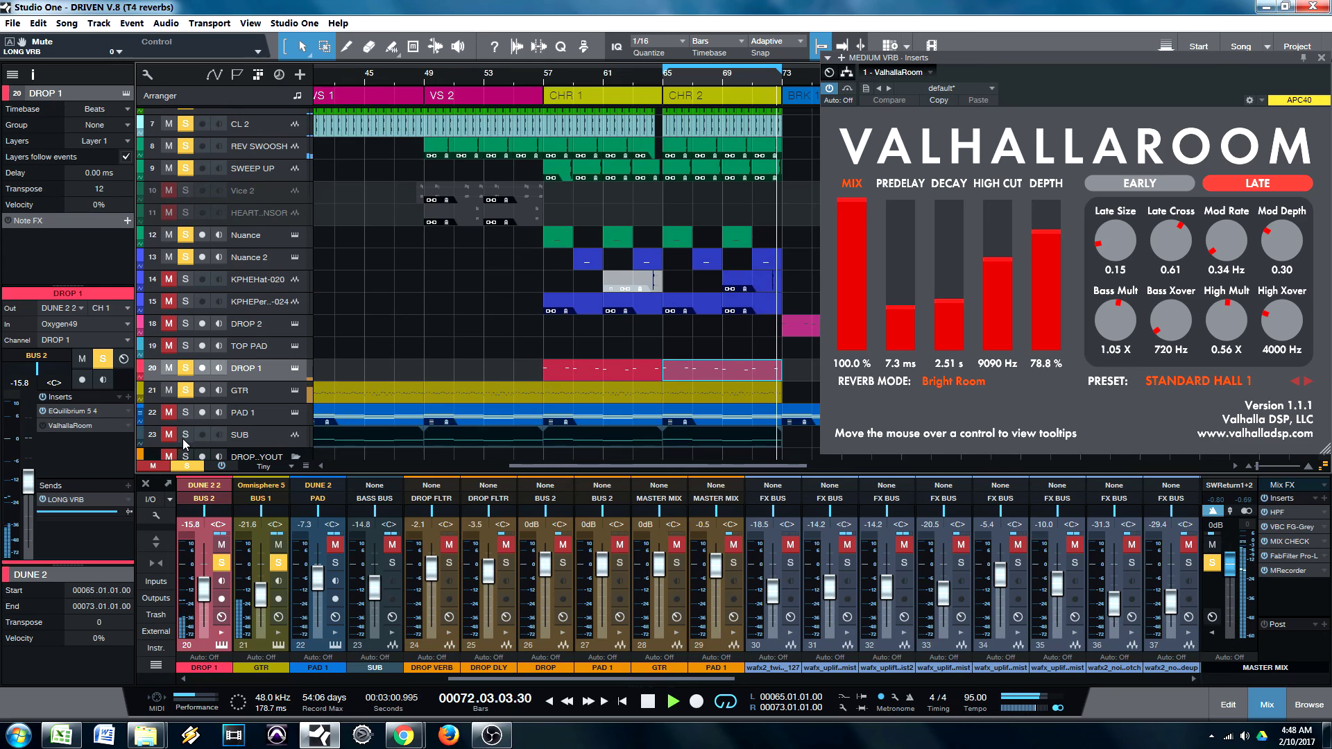
pyautogui.click(185, 434)
pyautogui.click(186, 412)
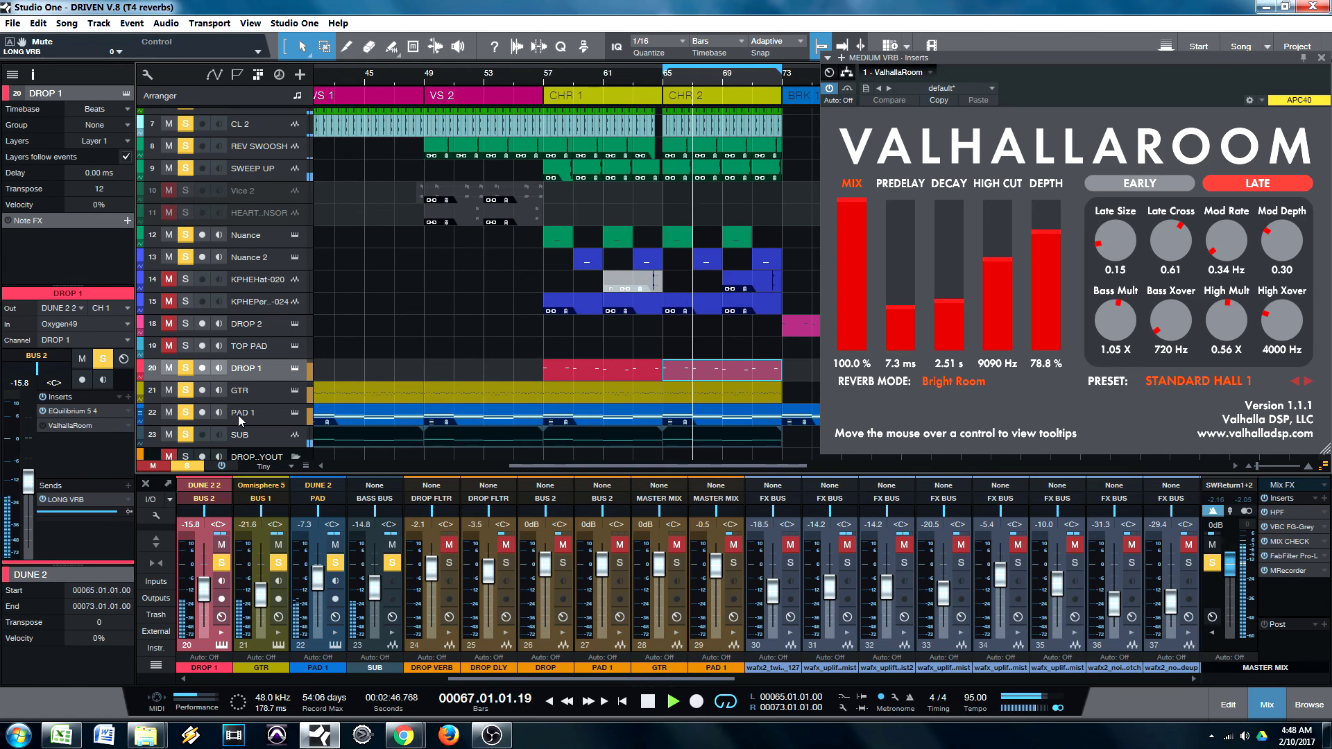
# Clear all solos and restart the full mix from bar 65.
pyautogui.click(187, 466)
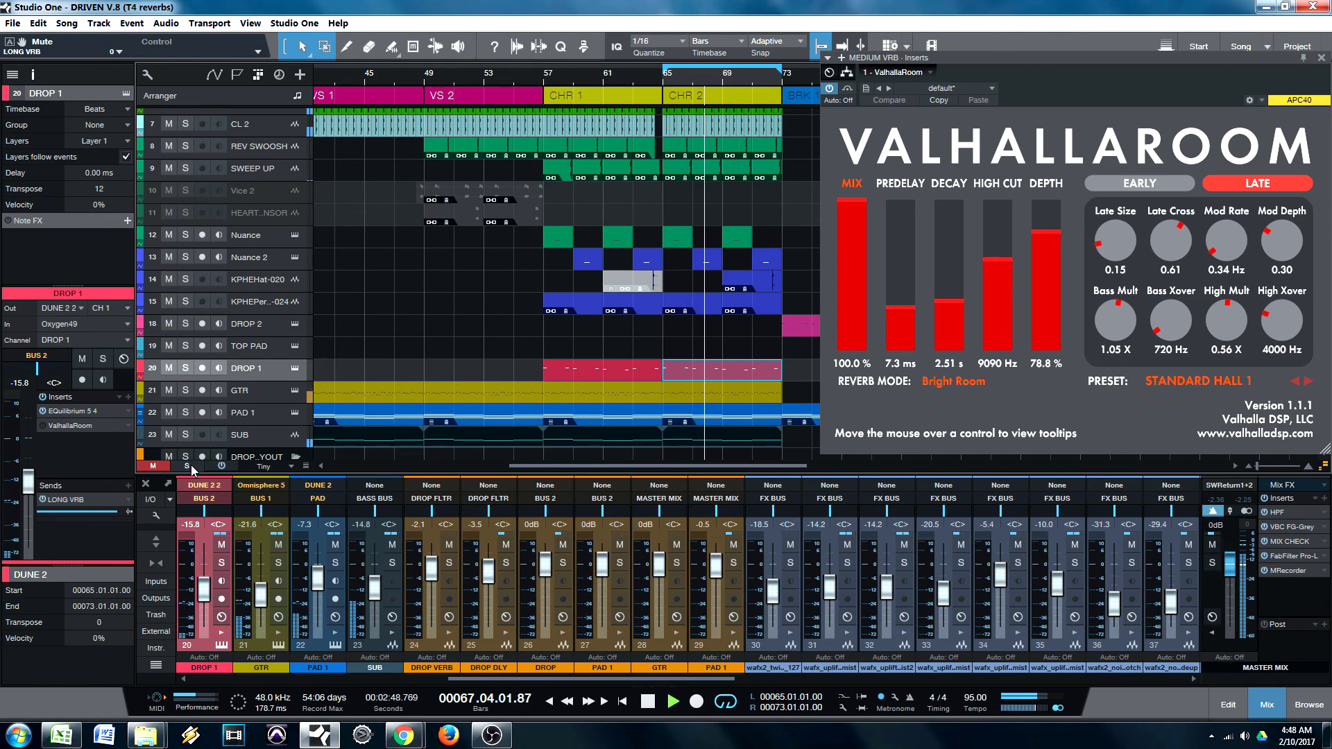
pyautogui.press('space')
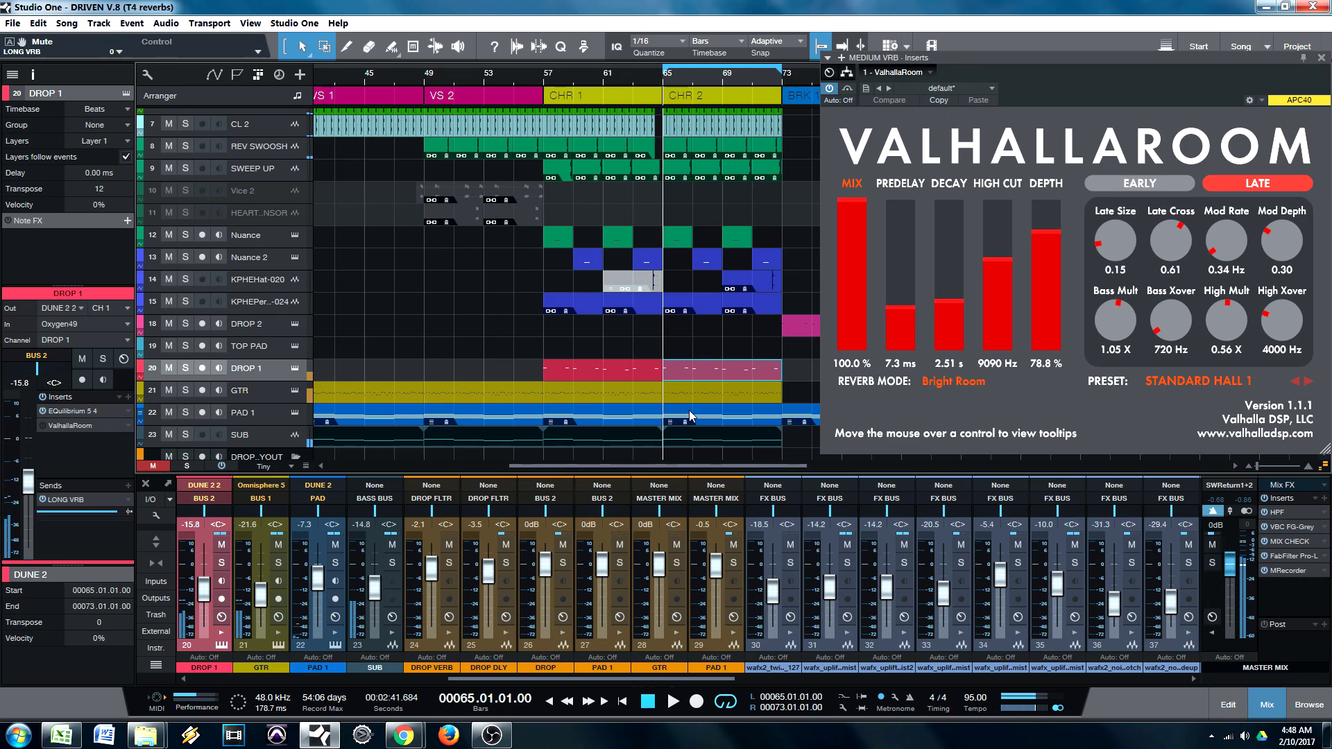
pyautogui.press('space')
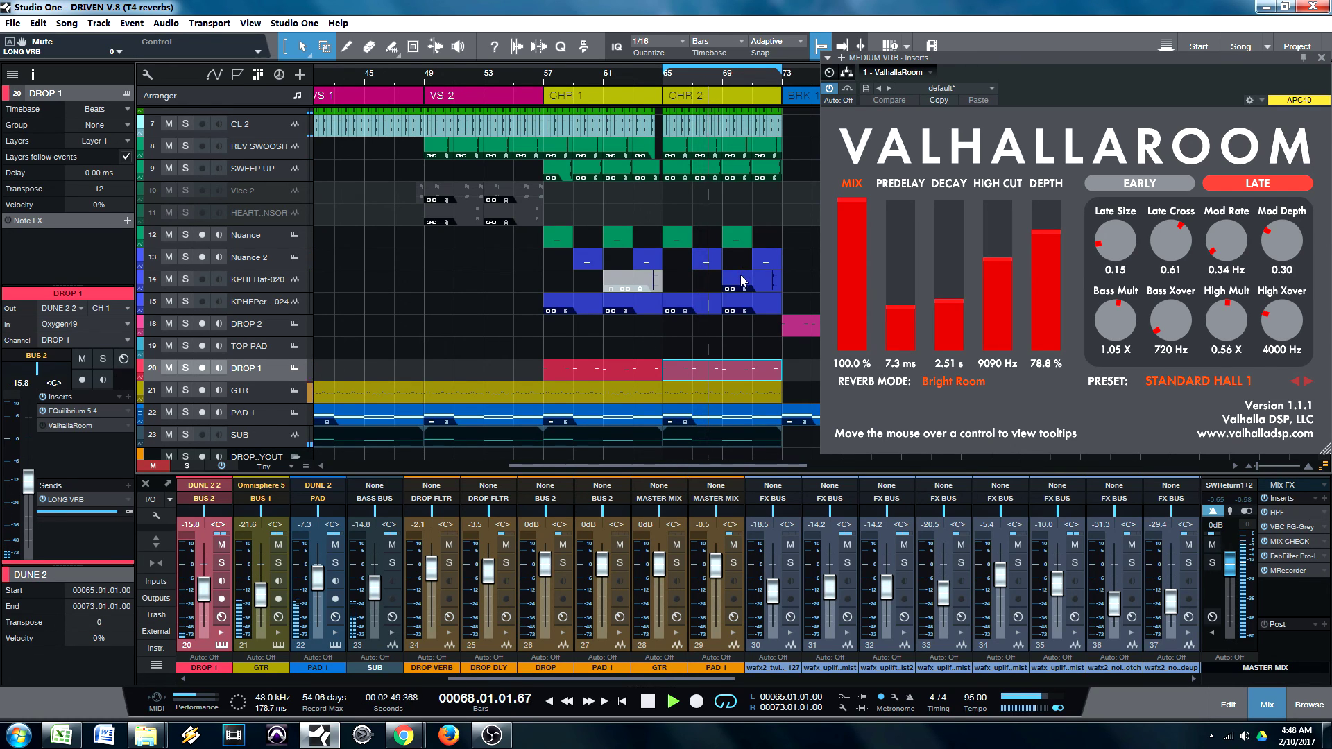
# Stop playback and close the ValhallaRoom reverb window.
pyautogui.moveTo(1165, 90); pyautogui.dragTo(1114, 79)
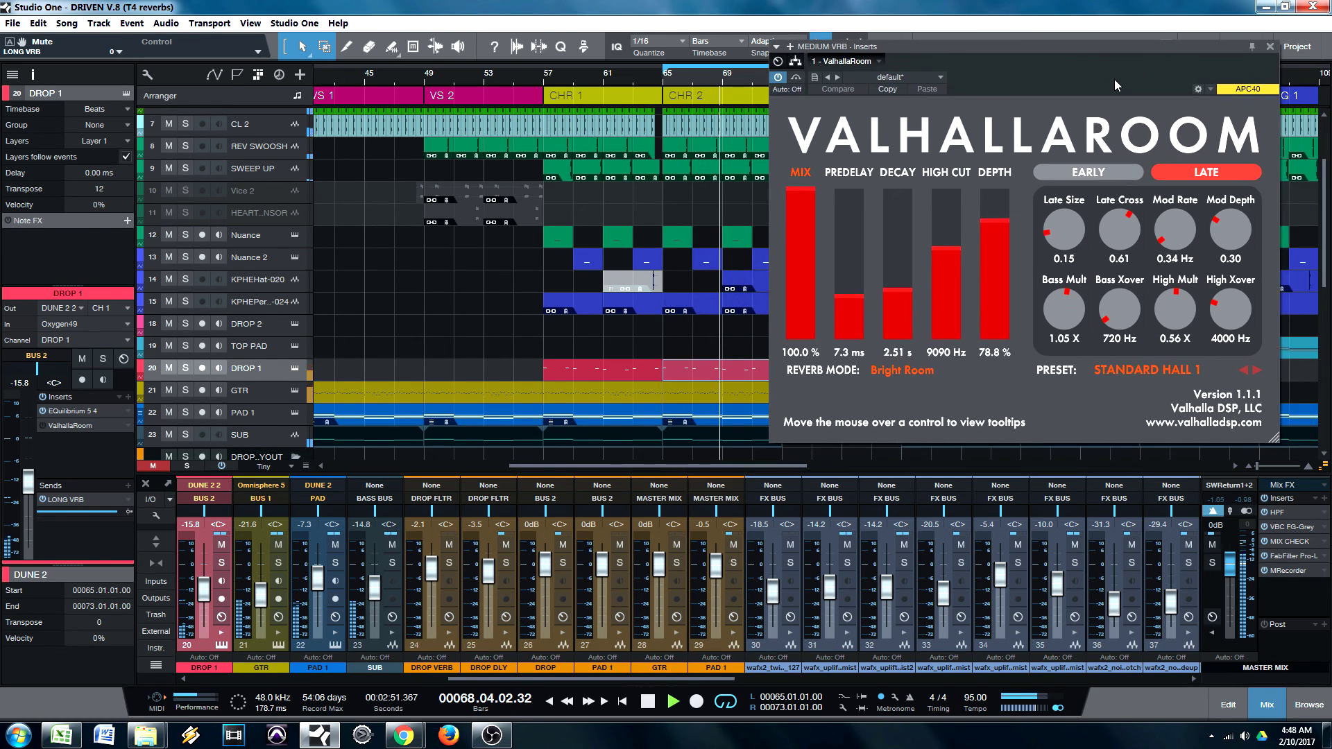
pyautogui.press('space')
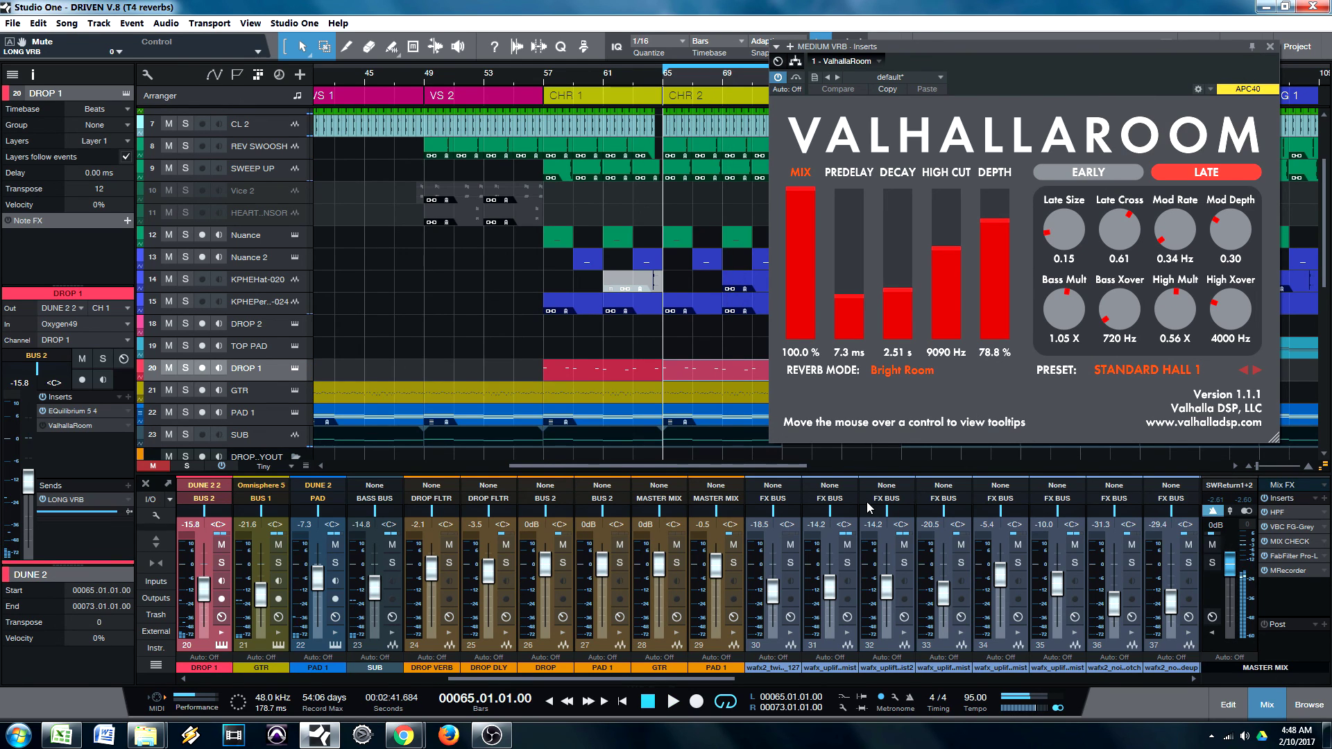
pyautogui.moveTo(652, 683); pyautogui.dragTo(955, 677)
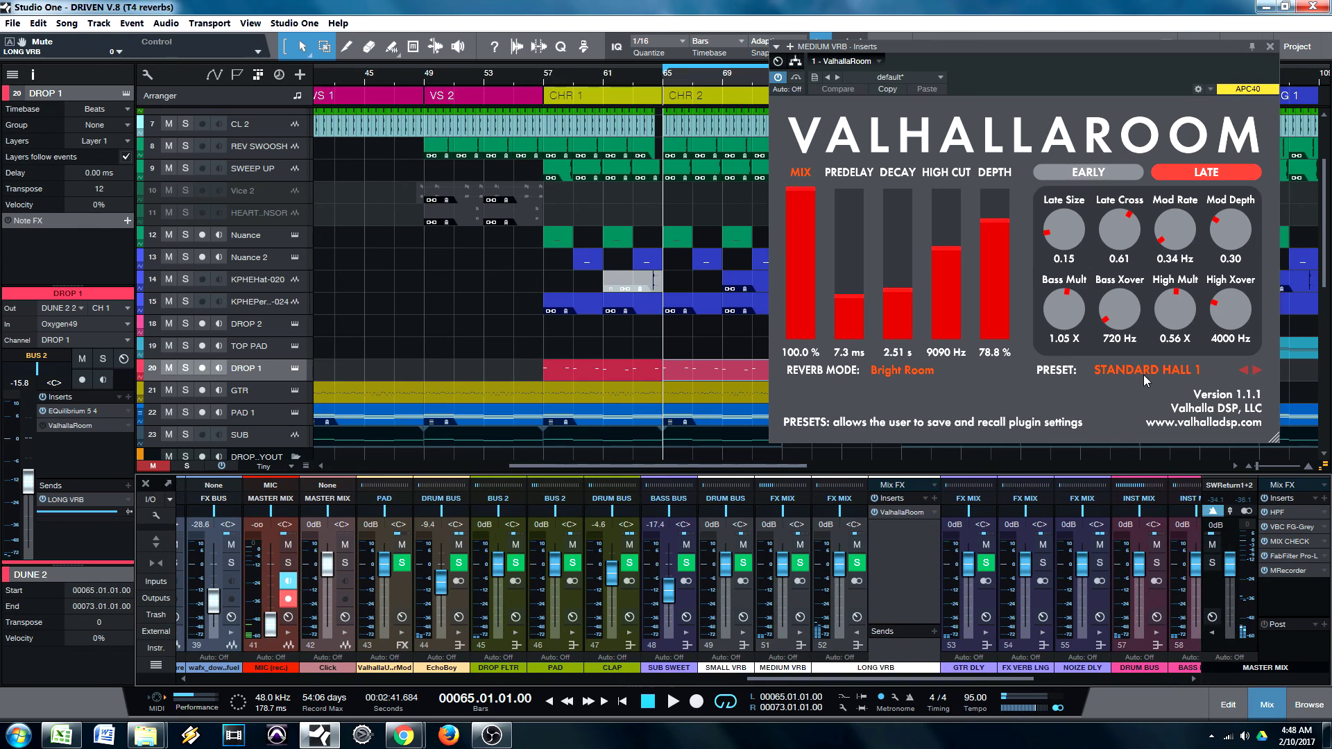
pyautogui.click(1269, 47)
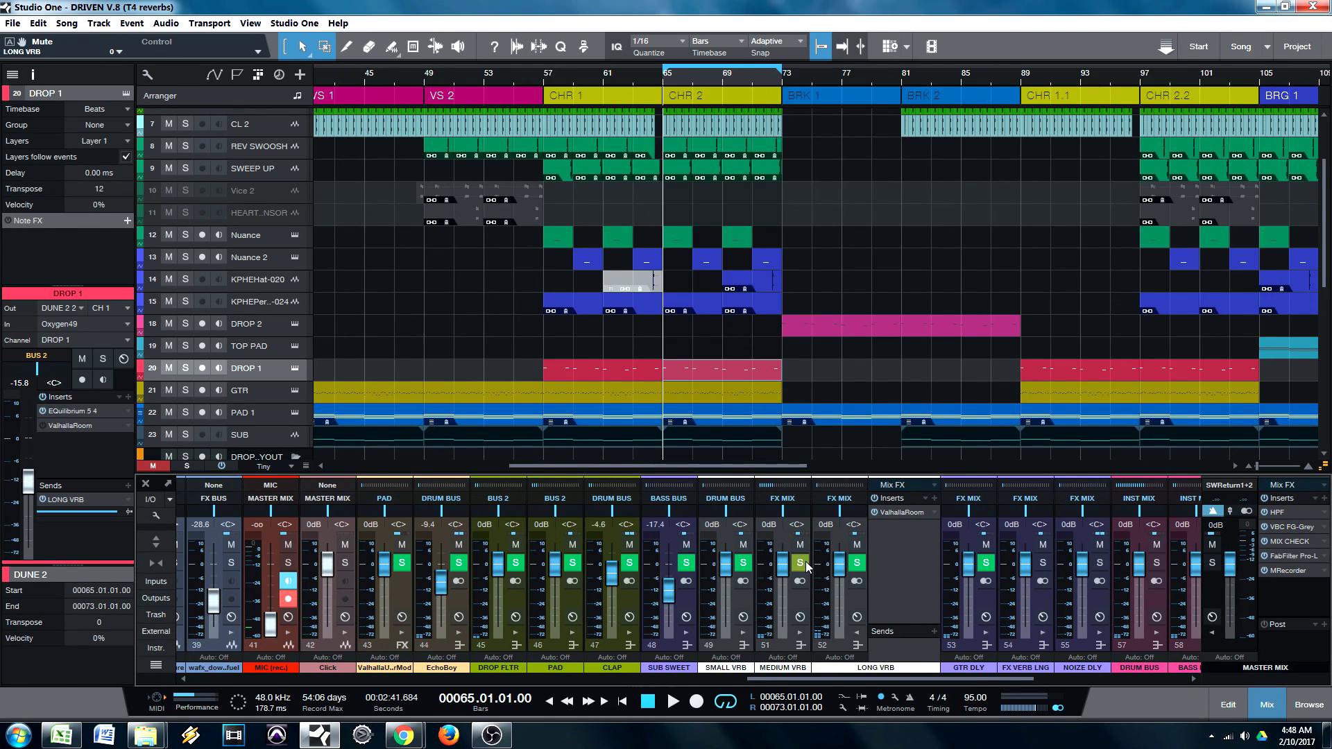
# Select the SMALL VRB return and open its RC 48 reverb, moving the window up-left.
pyautogui.click(724, 646)
pyautogui.click(780, 513)
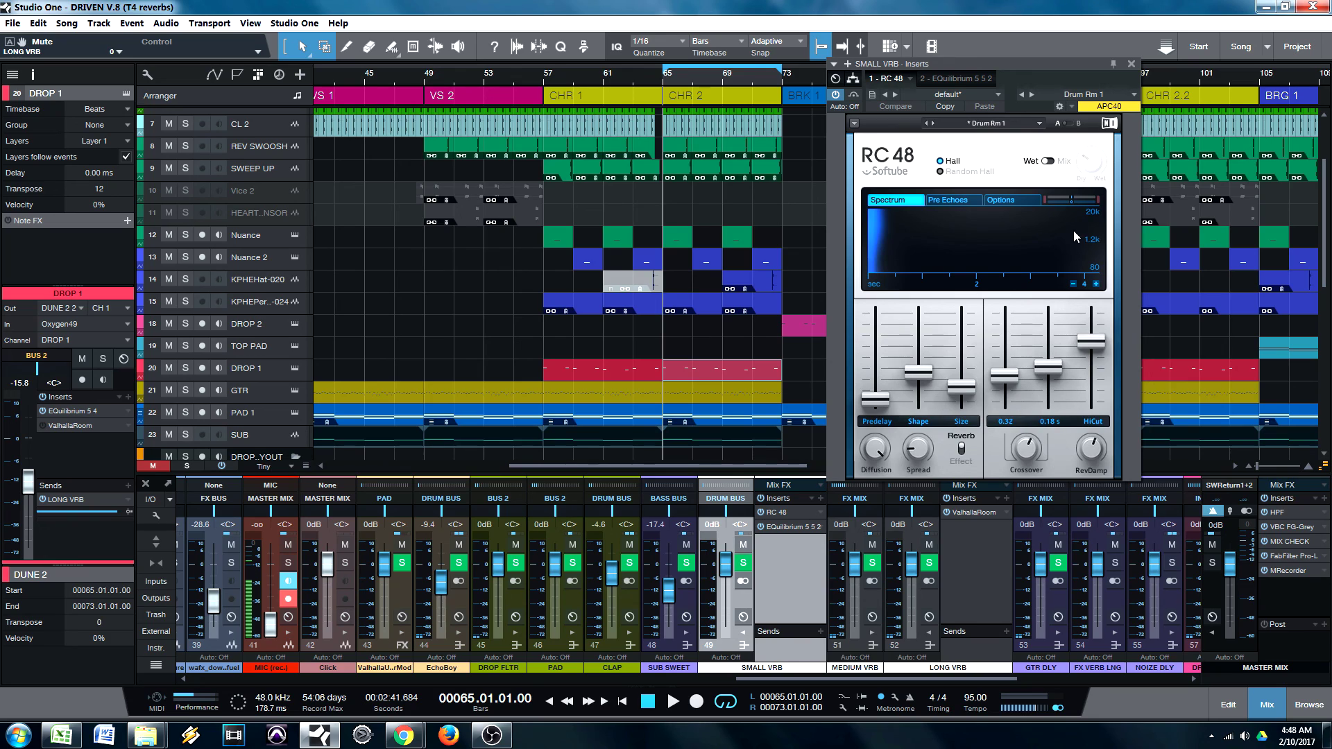
pyautogui.moveTo(1034, 64); pyautogui.dragTo(1011, 39)
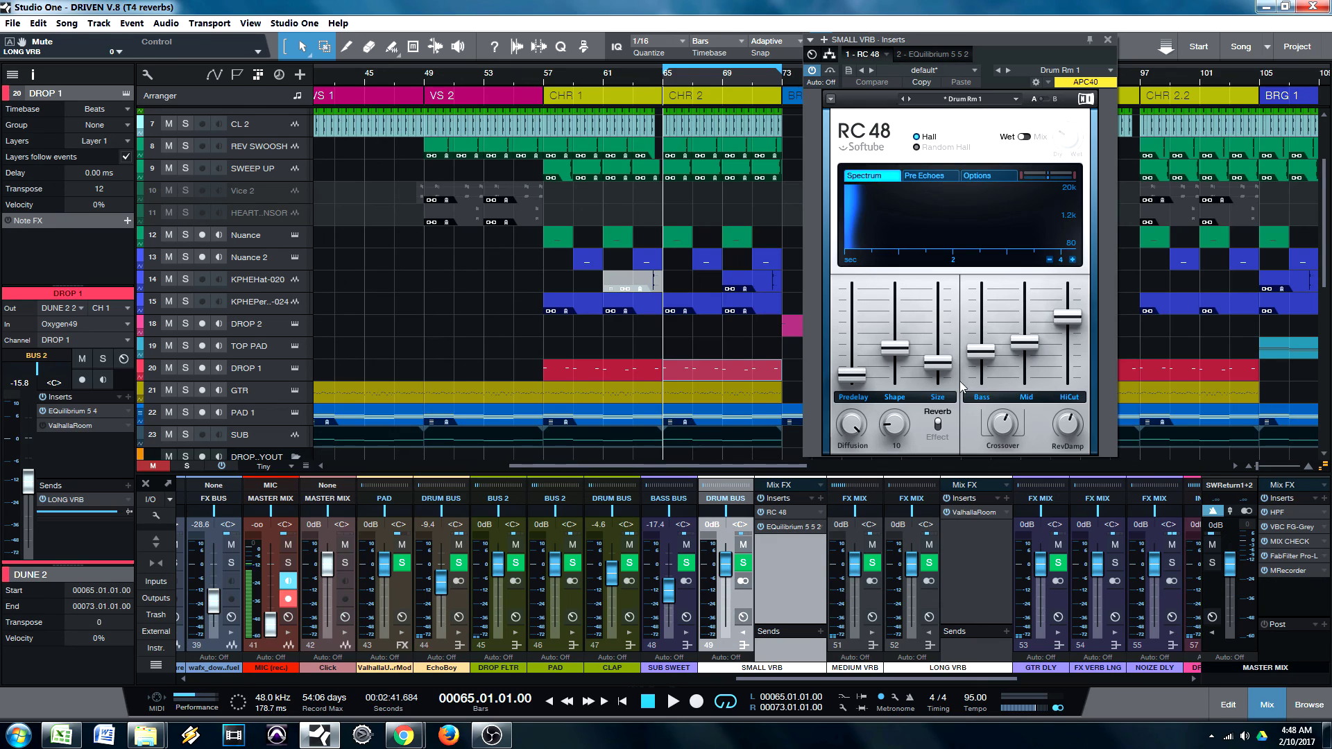
# Float the small reverb's EQuilibrium and show its high-pass node at 255.5 Hz.
pyautogui.click(787, 527)
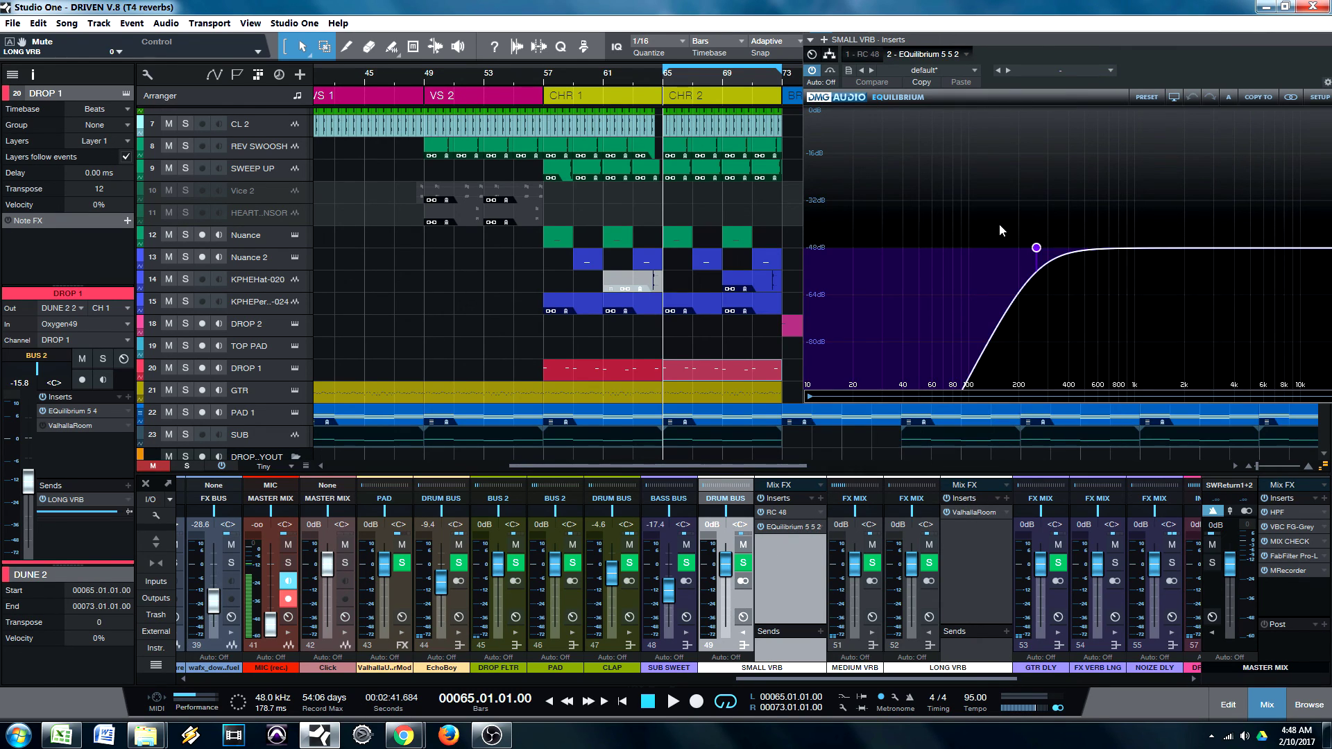
pyautogui.moveTo(1098, 56); pyautogui.dragTo(966, 85)
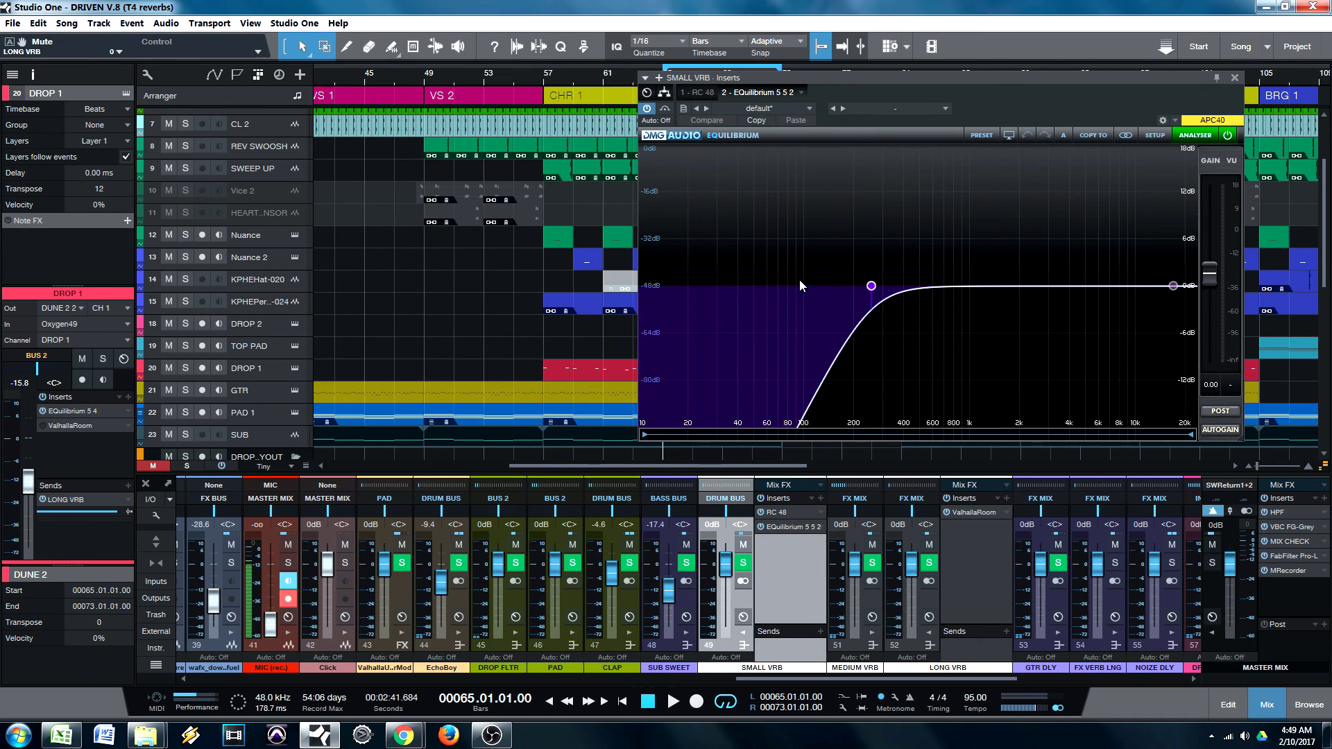
# Close the EQ and open MEDIUM VRB's ValhallaRoom, showing Standard Hall 1 at 2.51 s decay.
pyautogui.moveTo(875, 282)
pyautogui.click(1235, 77)
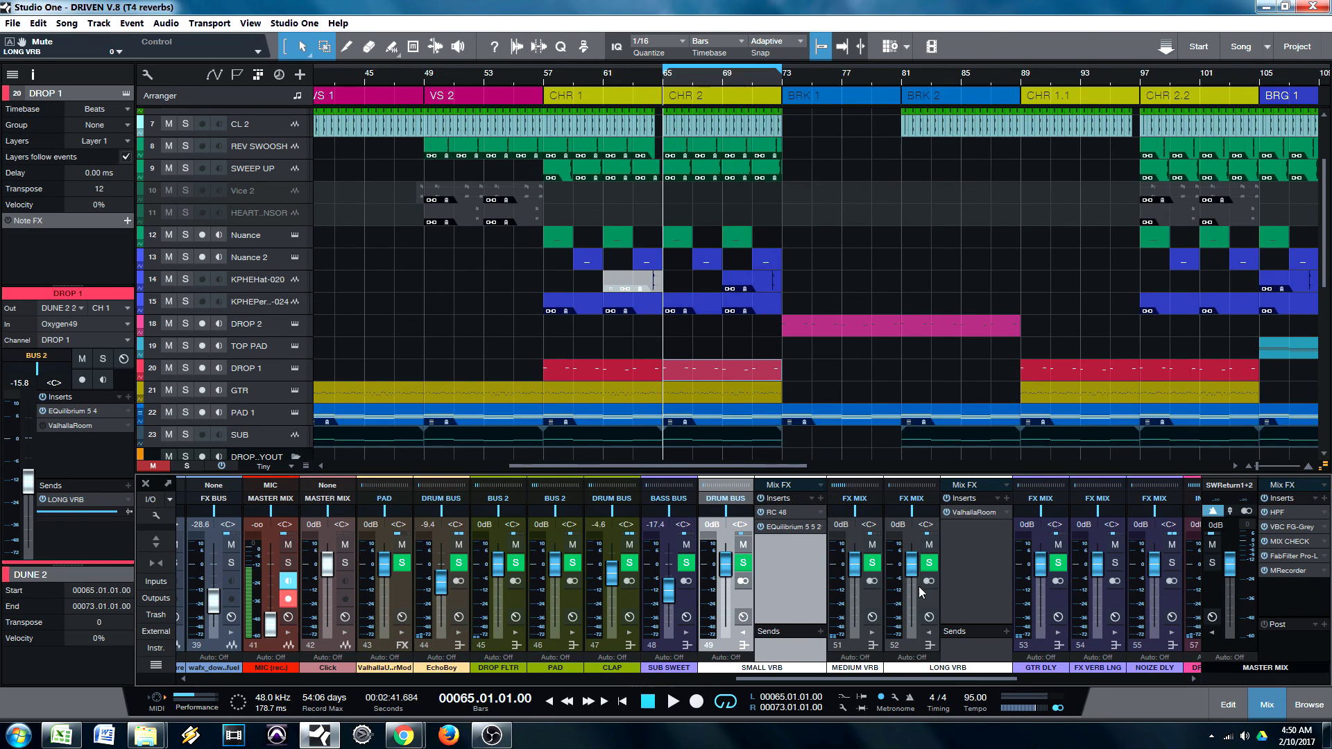
pyautogui.click(852, 642)
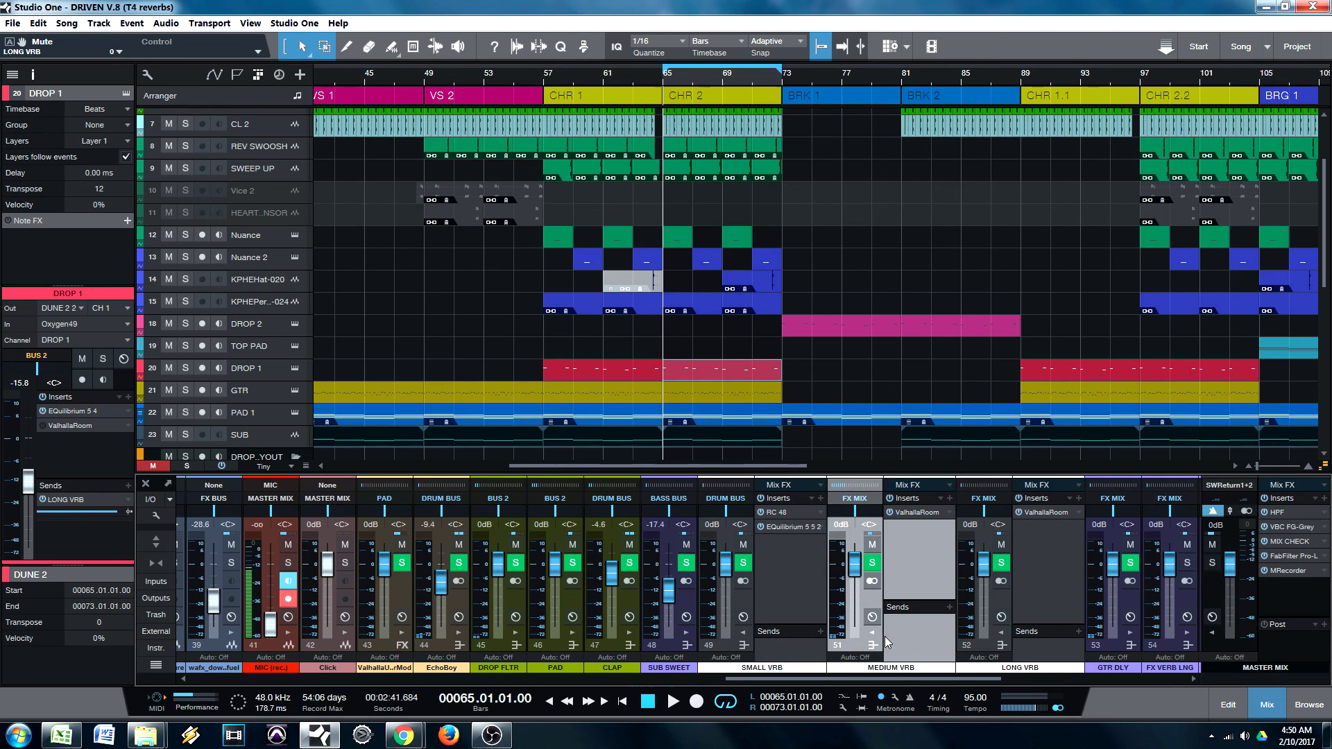
pyautogui.click(914, 513)
pyautogui.click(773, 596)
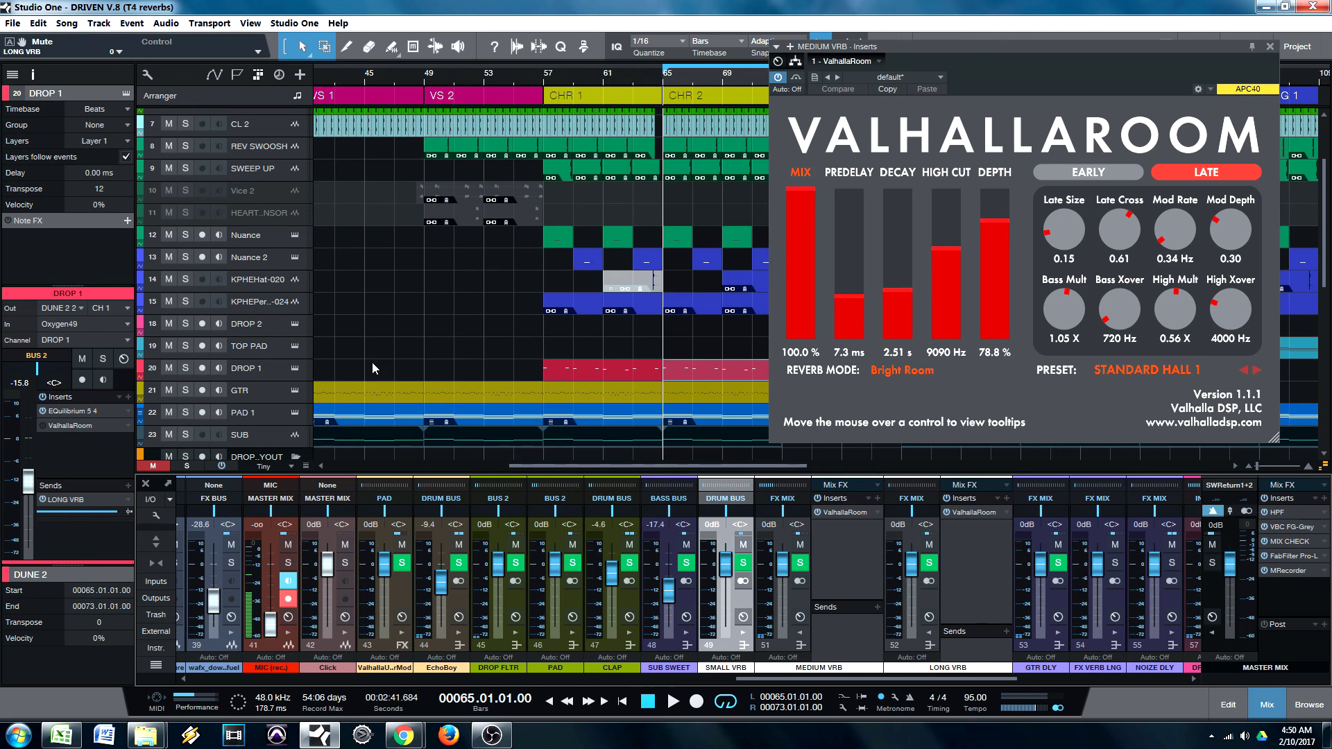
pyautogui.click(267, 258)
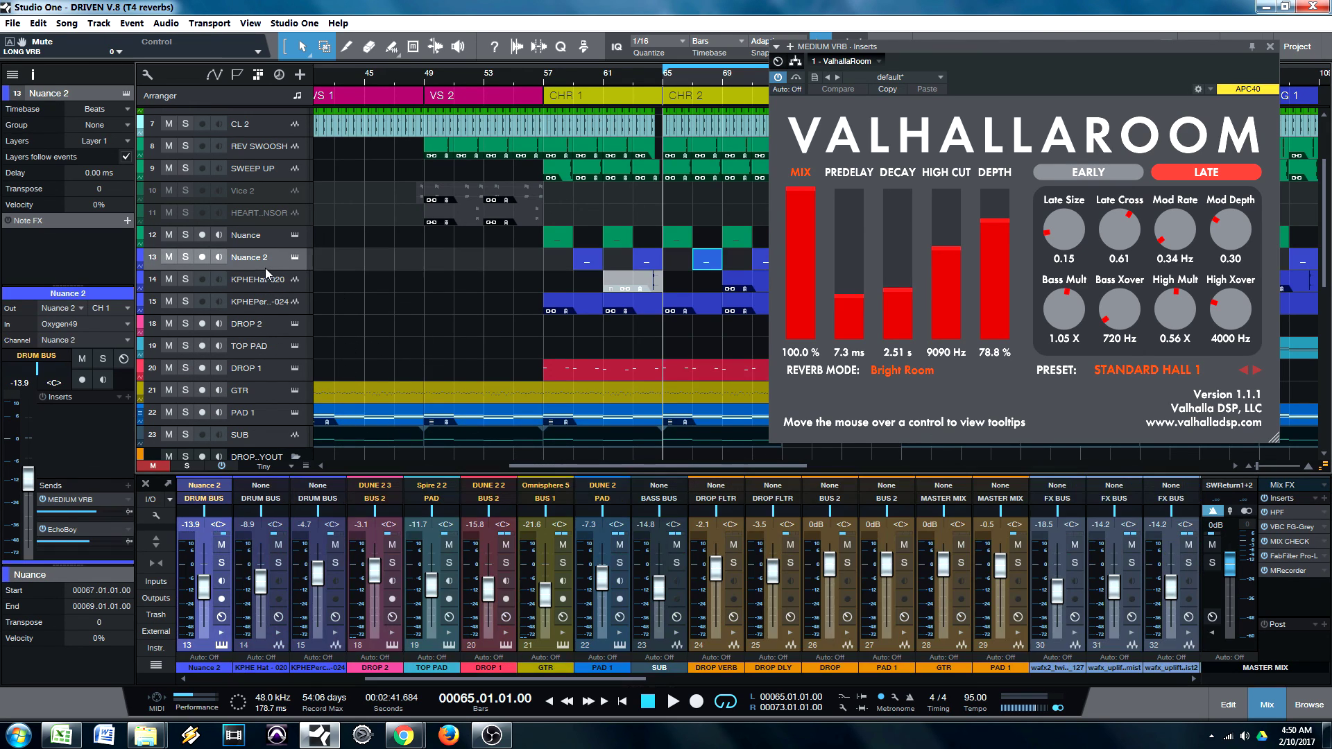
pyautogui.click(262, 235)
pyautogui.click(264, 260)
pyautogui.click(258, 239)
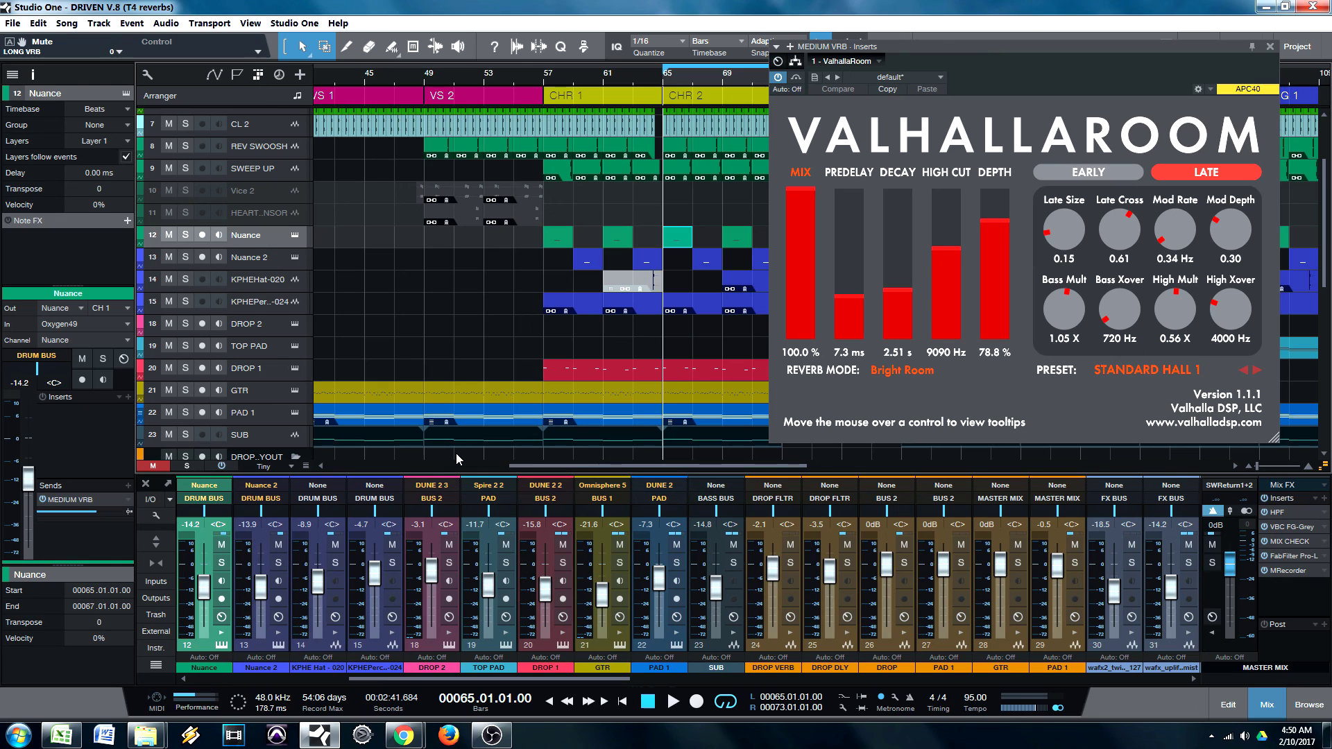
pyautogui.moveTo(596, 678); pyautogui.dragTo(966, 702)
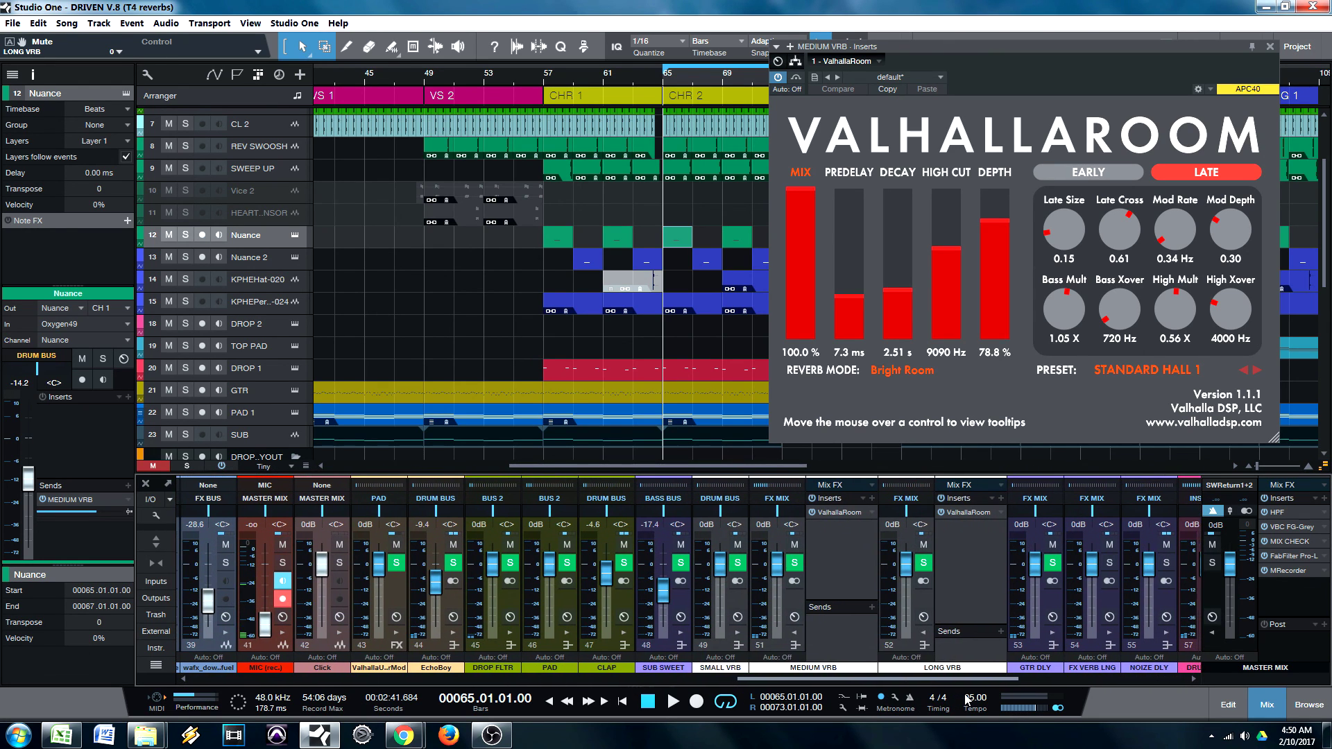
pyautogui.click(836, 564)
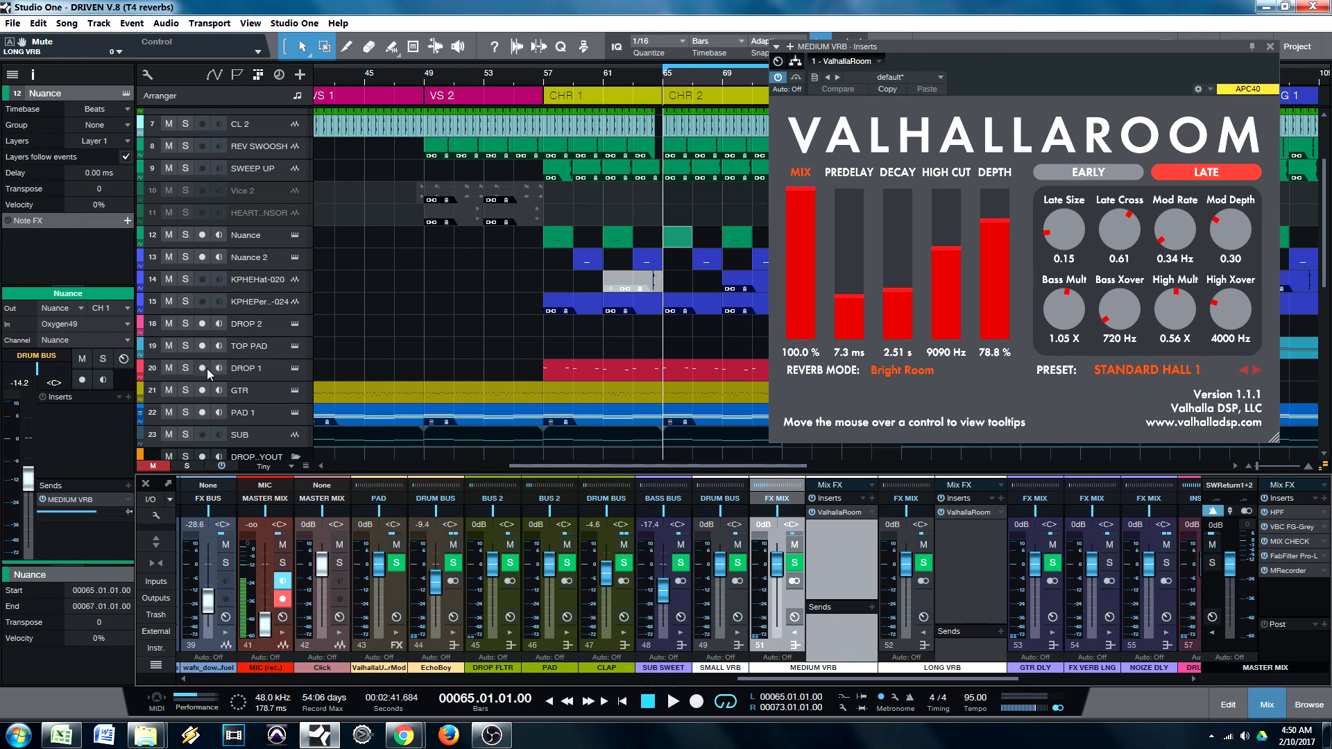
pyautogui.click(185, 390)
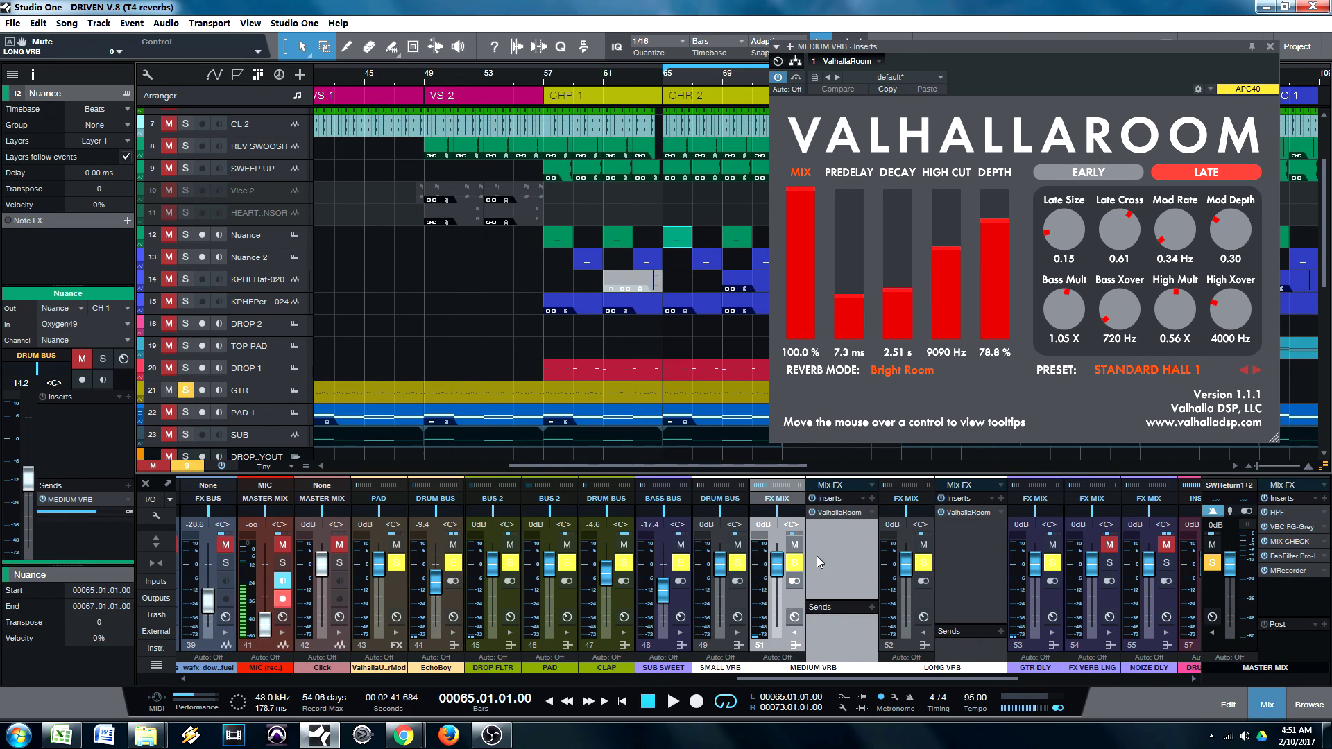
pyautogui.click(924, 562)
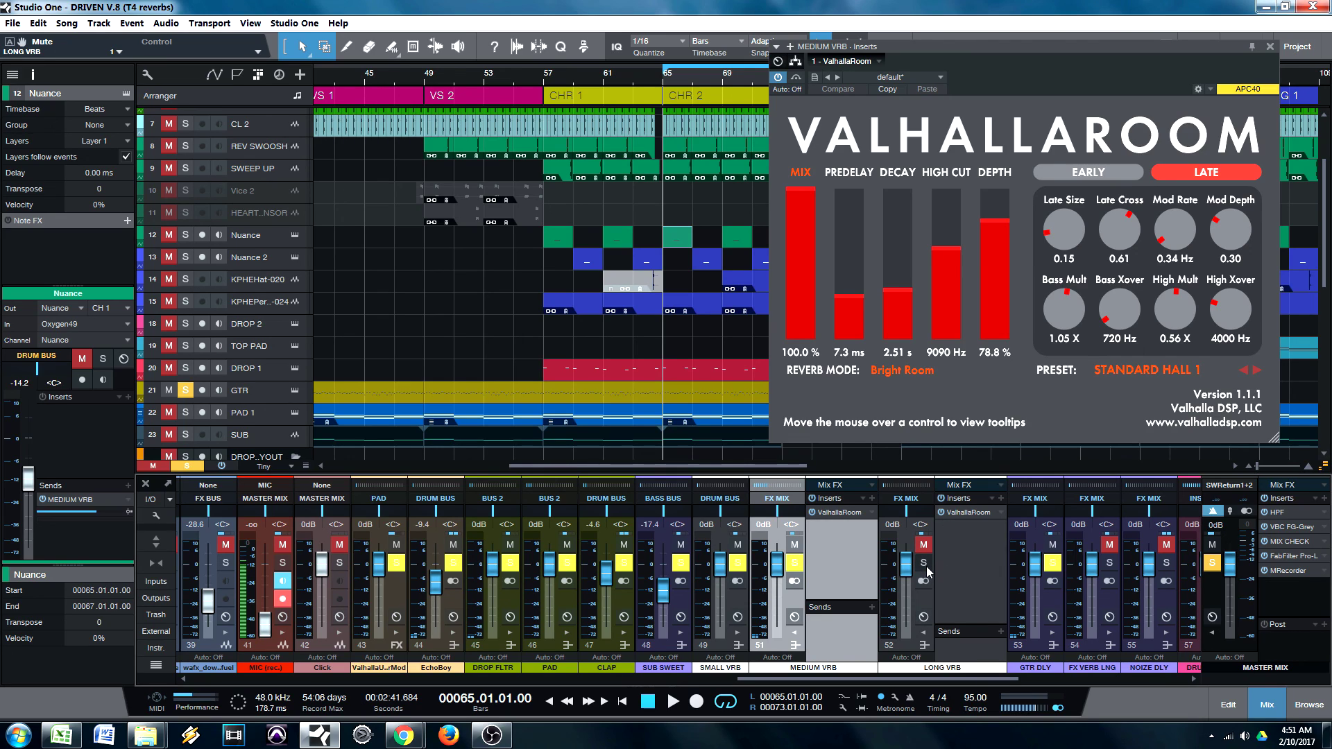
pyautogui.click(196, 474)
# Play the chorus from bar 65 with LONG VRB muted, then unmuted, muting DROP 1 briefly, and stop.
pyautogui.click(195, 365)
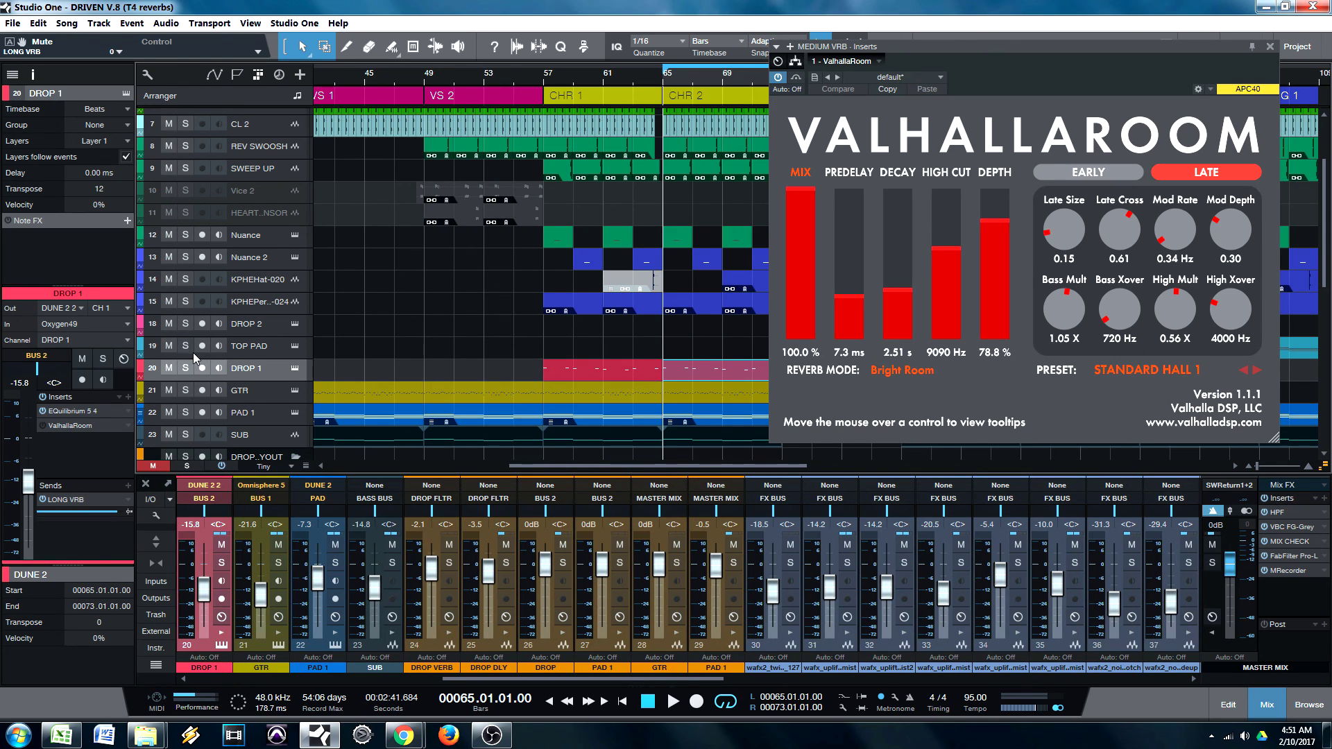
pyautogui.click(169, 368)
pyautogui.press('space')
pyautogui.hscroll(10, 627, 583)
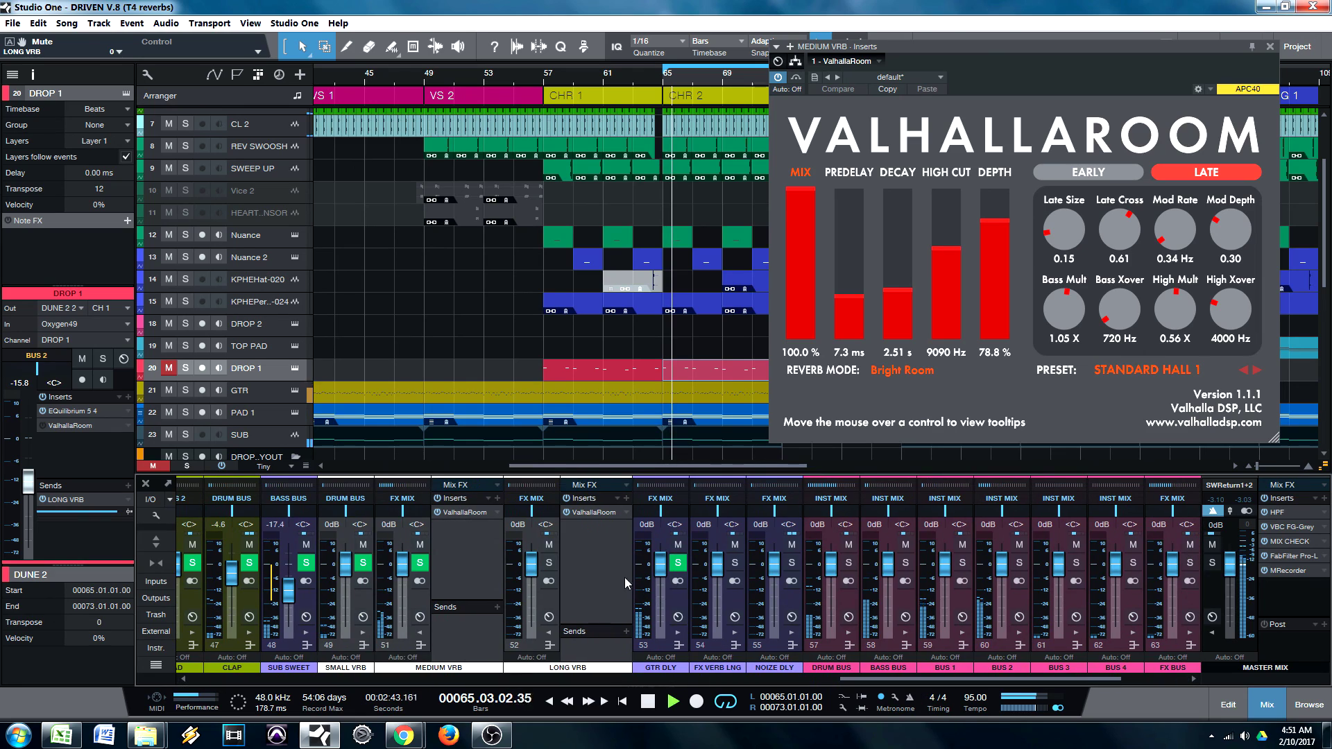
pyautogui.click(548, 545)
pyautogui.click(169, 368)
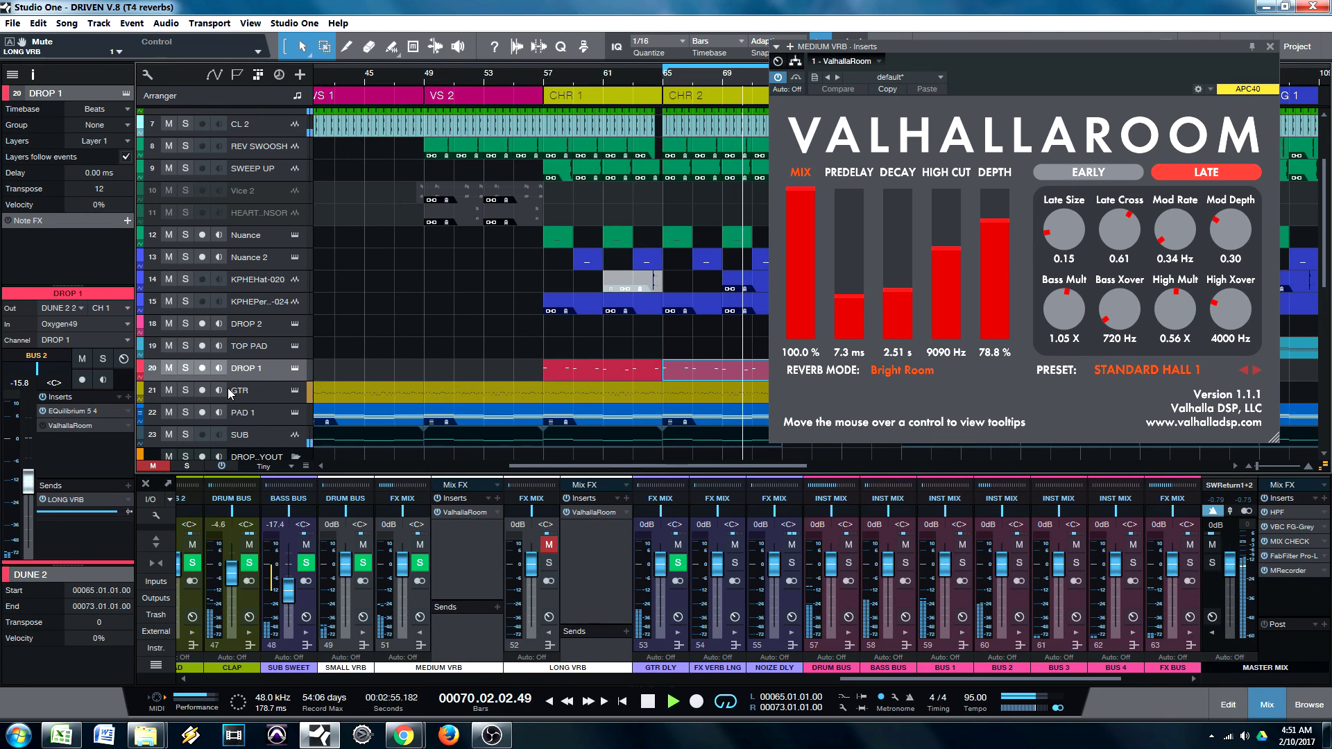
pyautogui.click(548, 545)
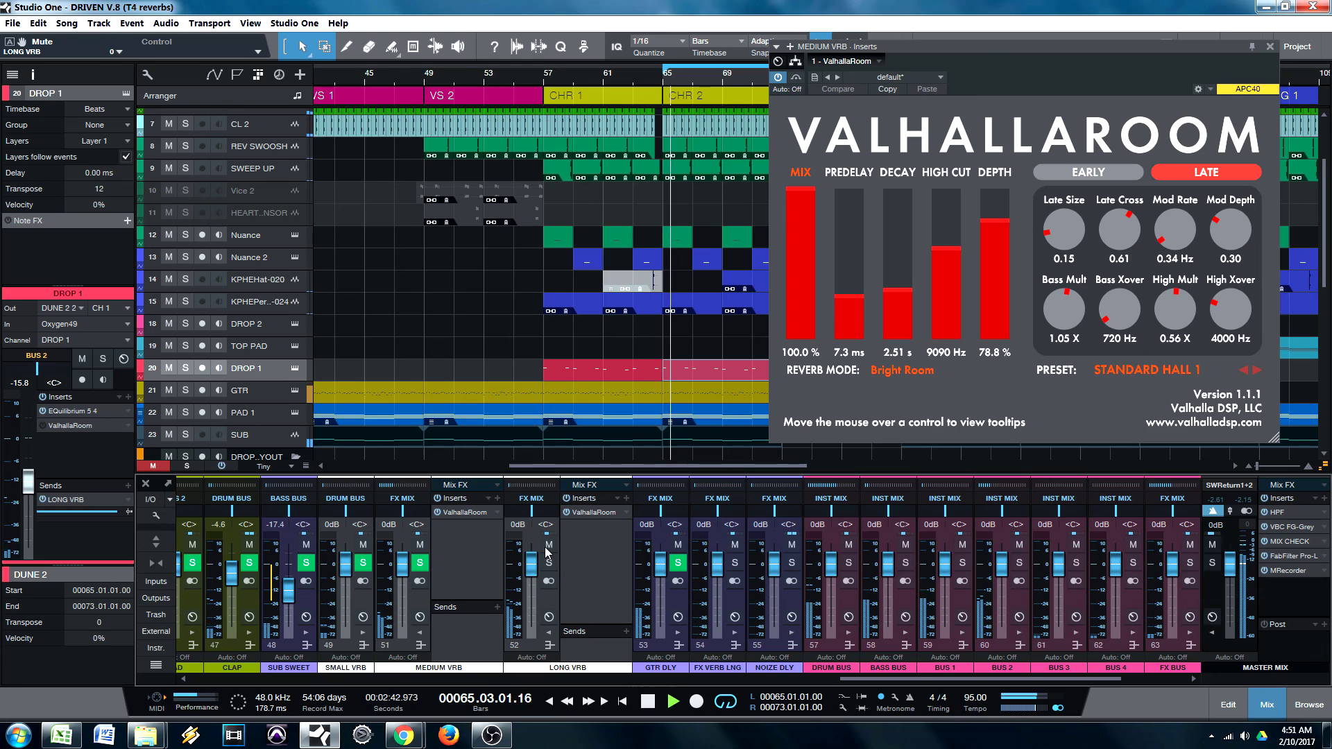
pyautogui.press('space')
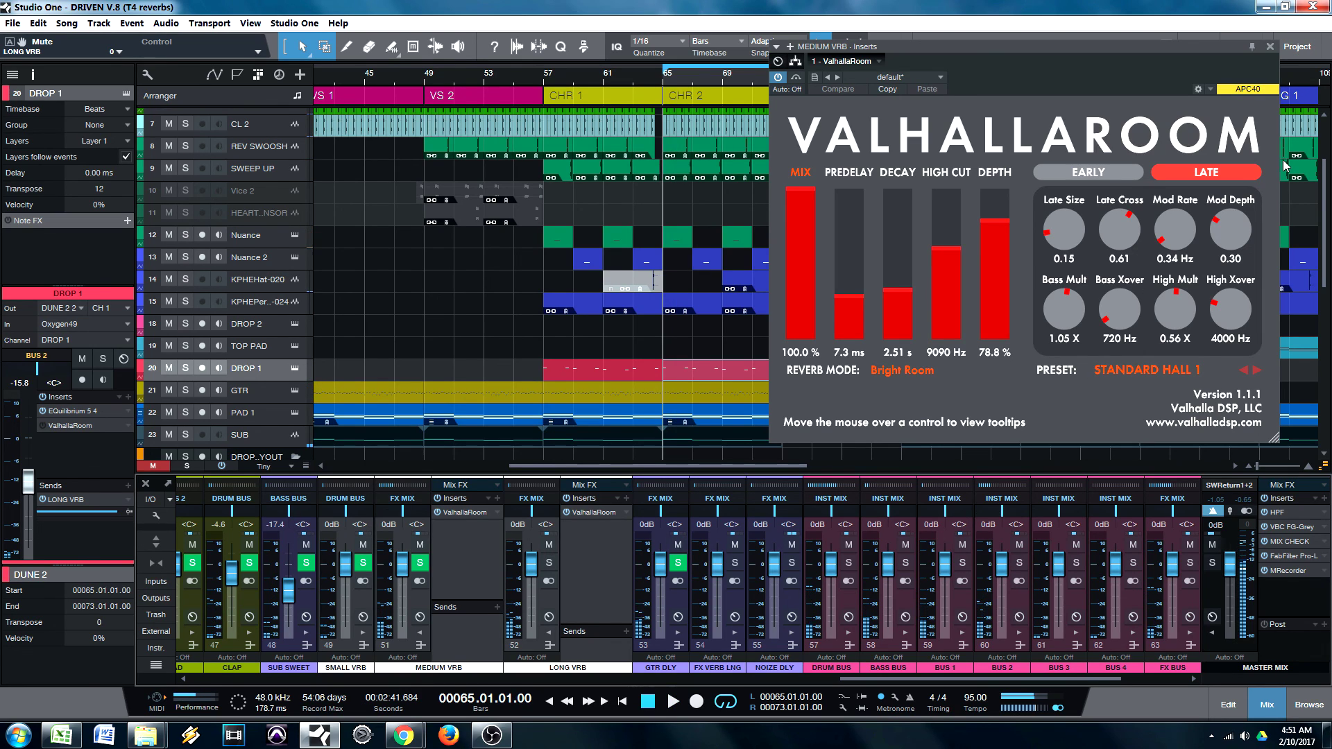
# Close ValhallaRoom, select the DROP 1 event at bars 65–73, and hide MEDIUM VRB's insert panel.
pyautogui.click(1269, 47)
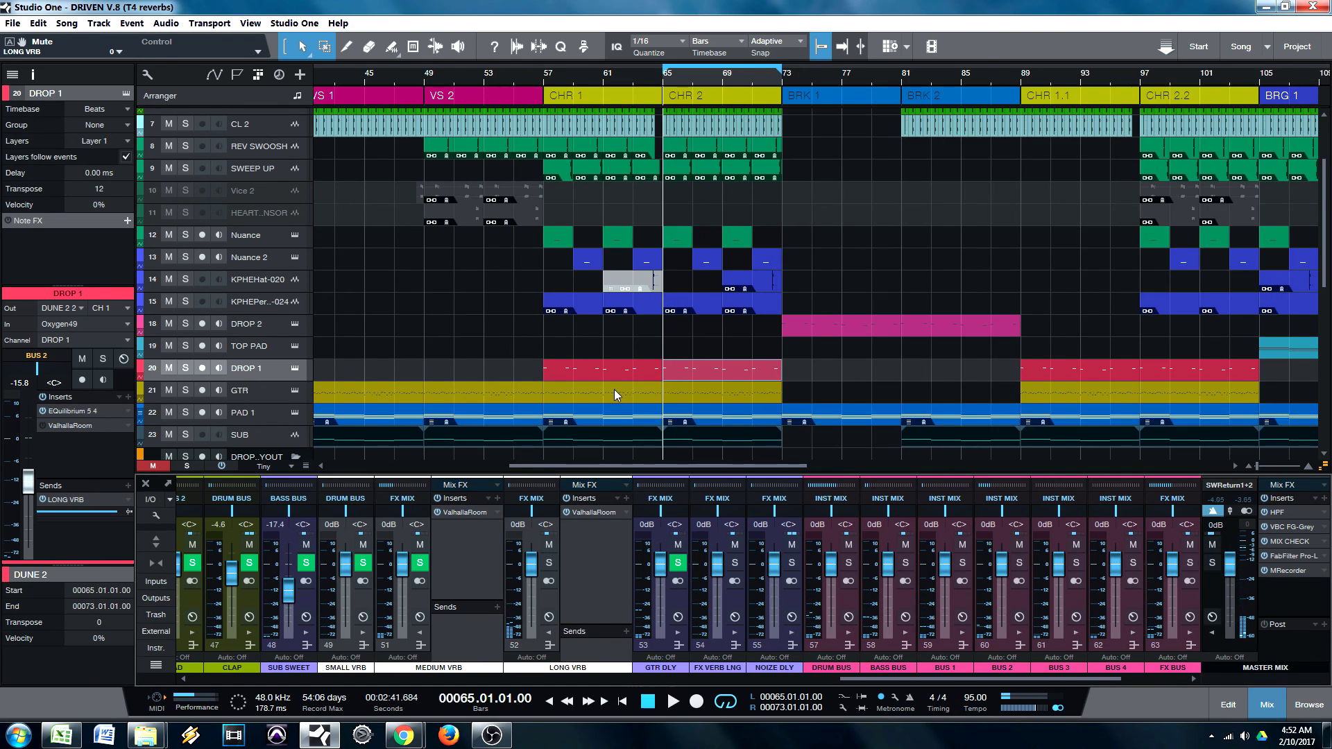
pyautogui.click(670, 366)
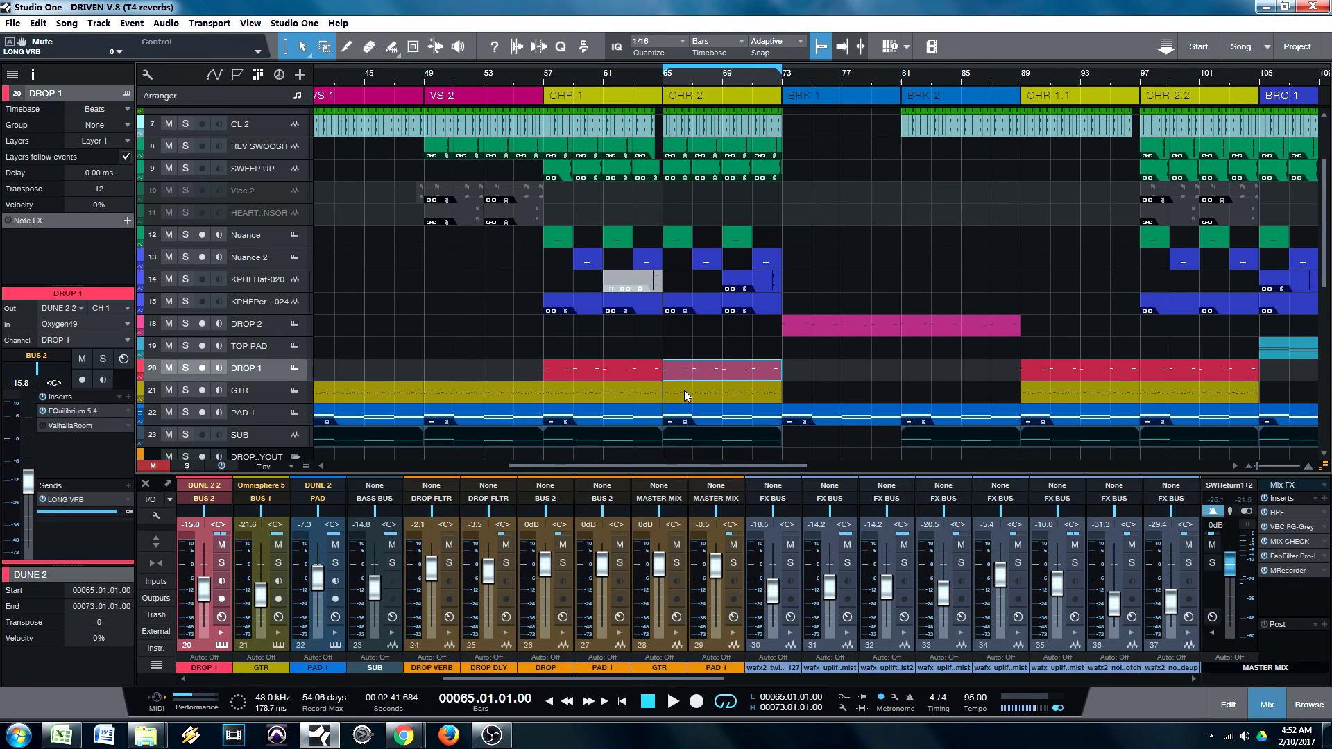
pyautogui.moveTo(707, 677); pyautogui.dragTo(1025, 642)
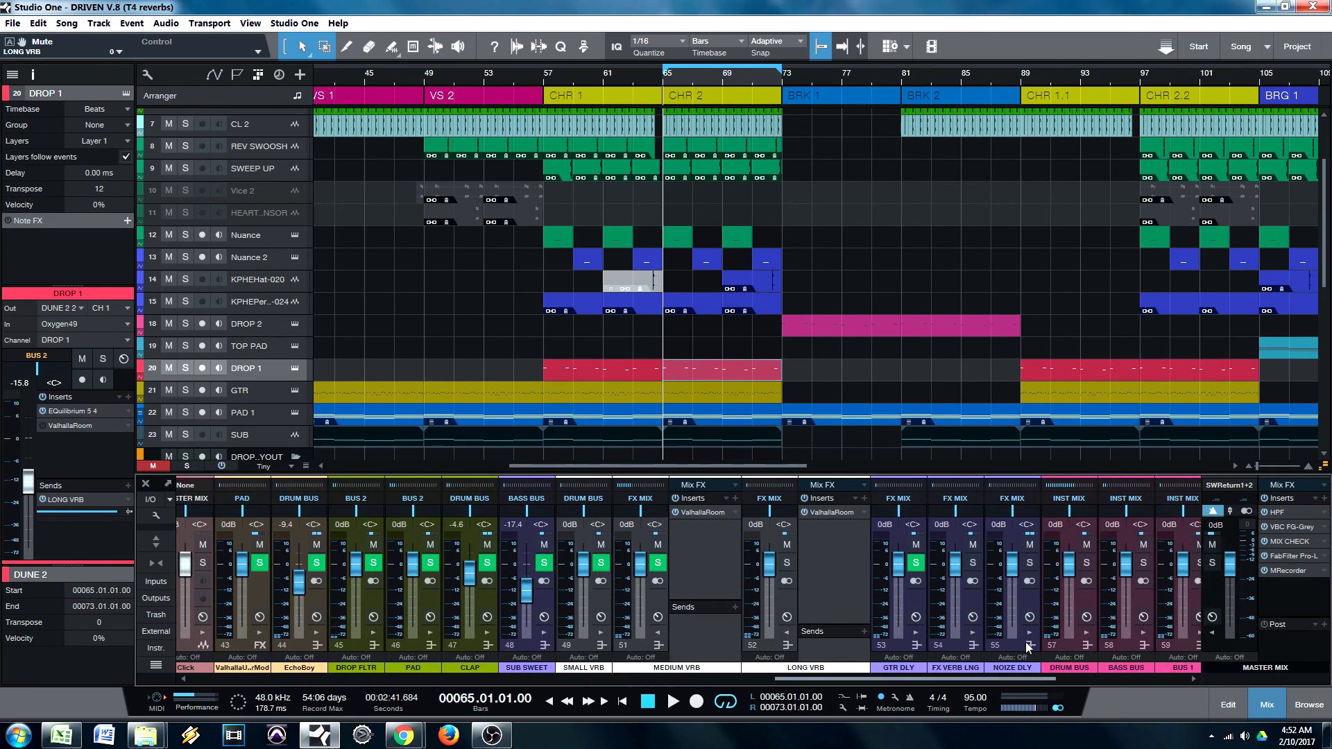
pyautogui.click(700, 572)
# Toggle the SMALL VRB and MEDIUM VRB insert panels open and closed to collapse them.
pyautogui.click(731, 596)
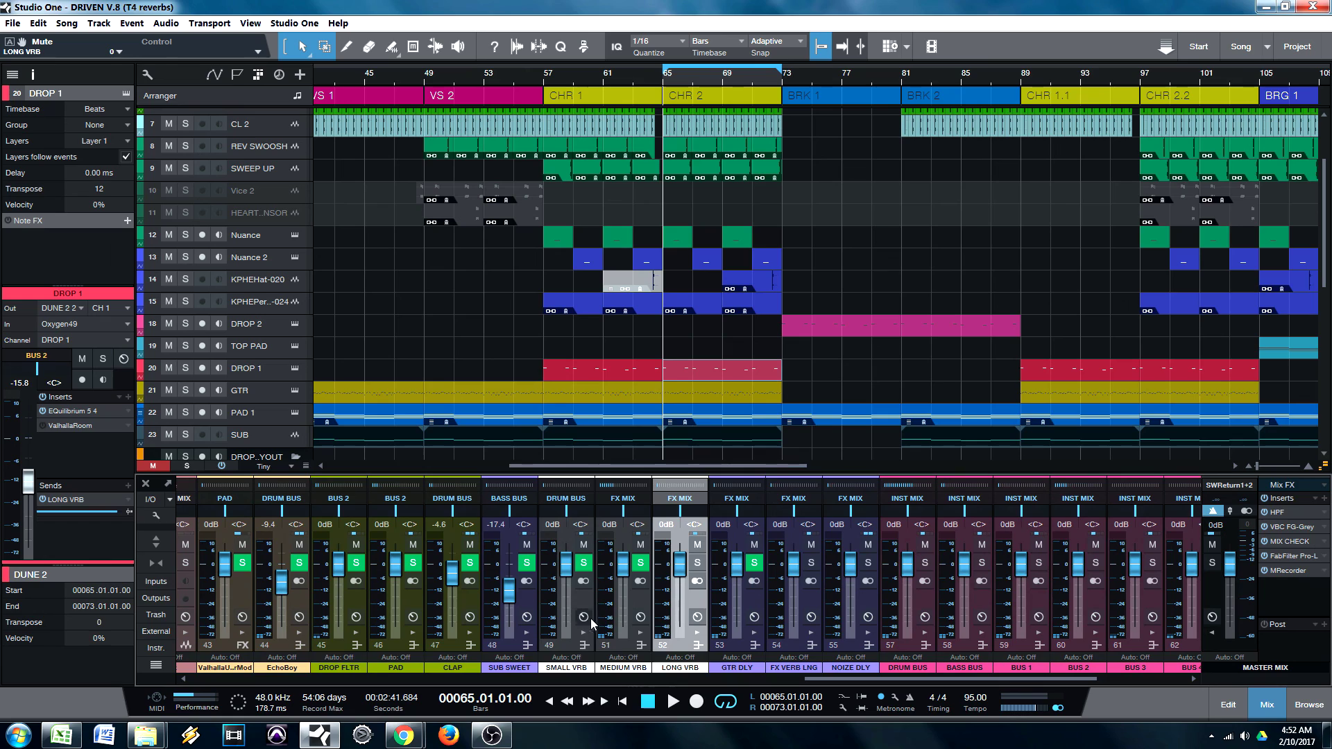
pyautogui.click(567, 643)
pyautogui.click(584, 645)
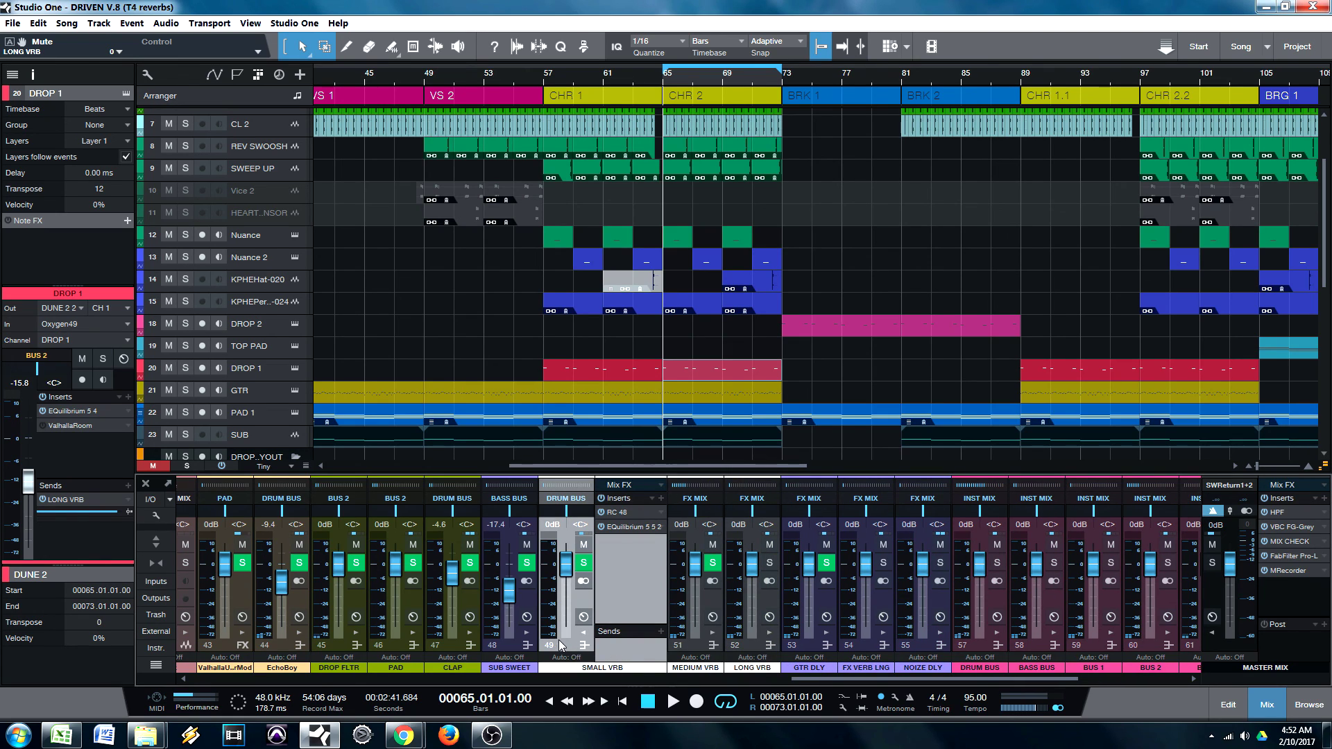
pyautogui.click(584, 645)
pyautogui.click(621, 659)
pyautogui.click(641, 645)
pyautogui.click(698, 640)
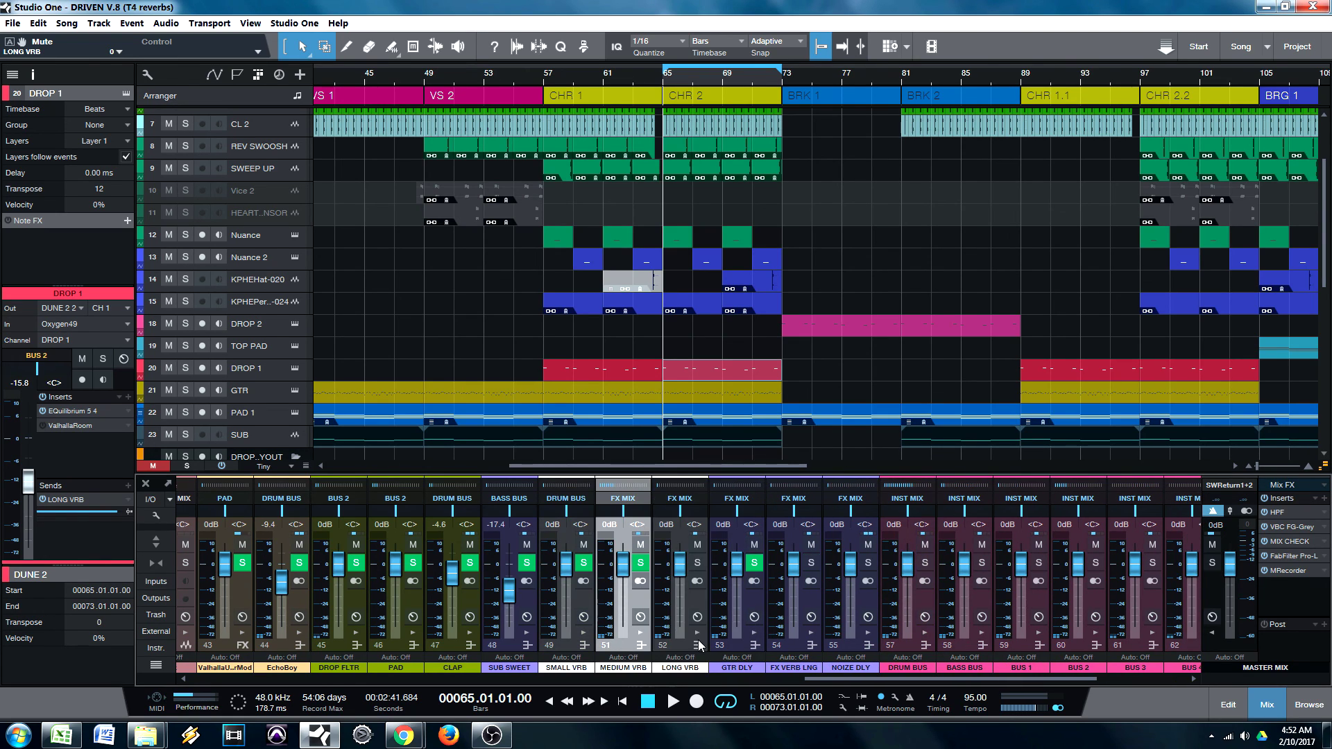
# Select the LONG, SMALL, MEDIUM and LONG VRB return channels in turn.
pyautogui.click(675, 647)
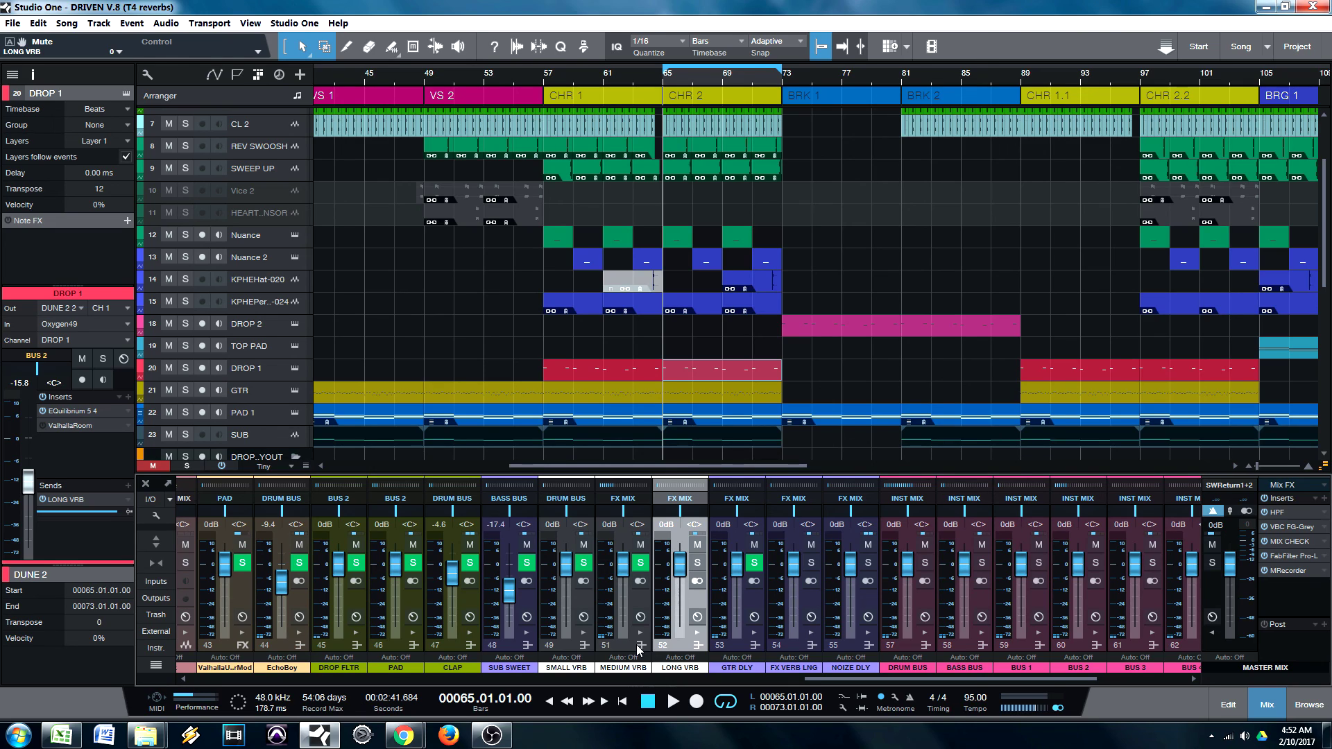
pyautogui.click(559, 645)
pyautogui.click(629, 648)
pyautogui.click(678, 652)
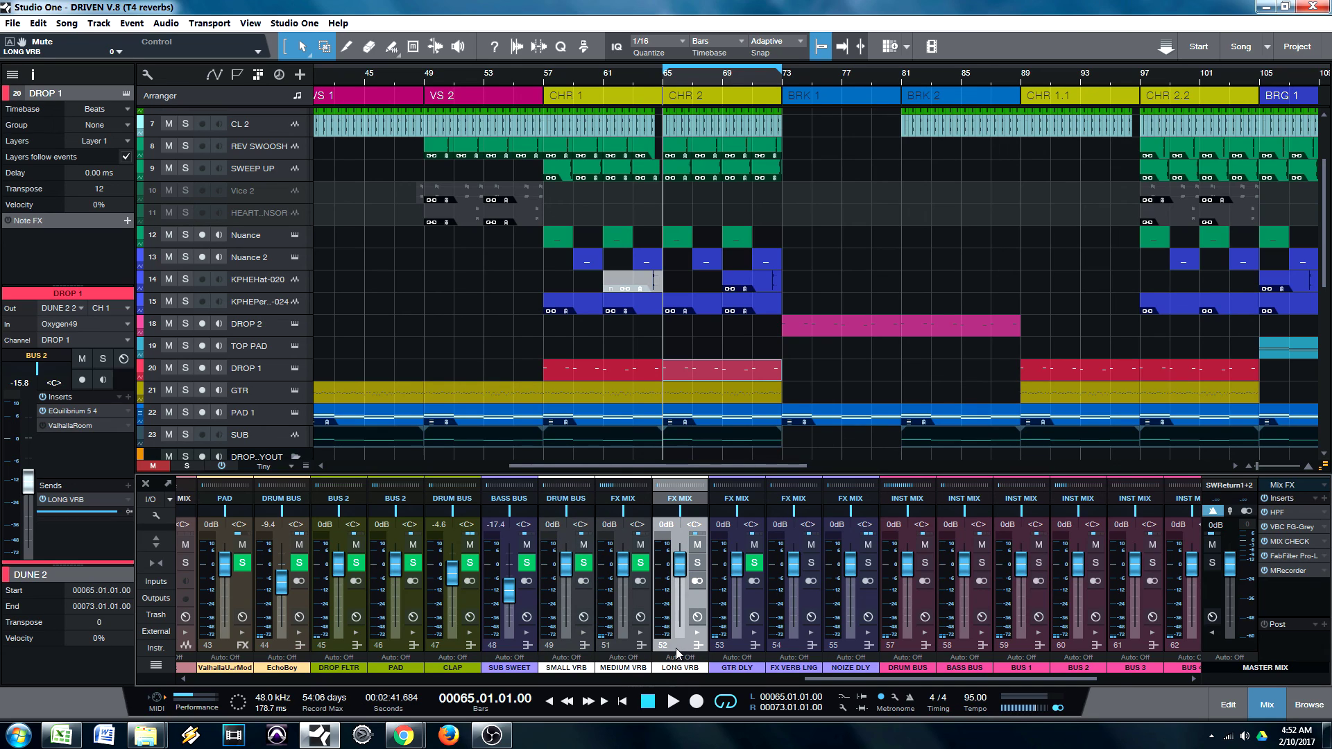